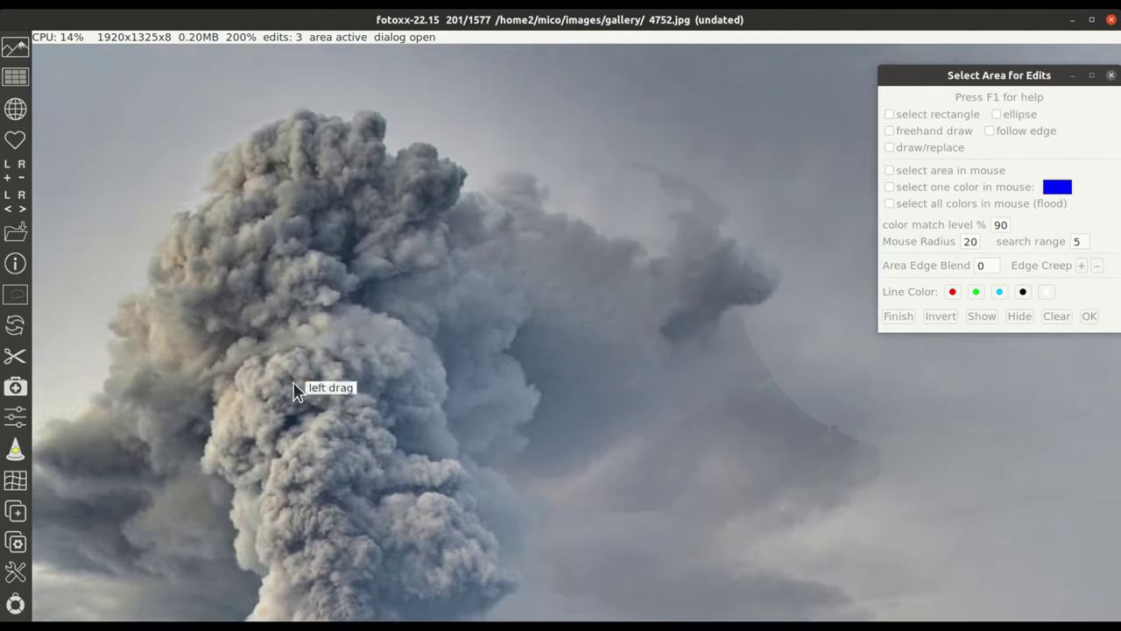
Blend out the pasted area's visible edges beside the smoke plume using Edge Blend on the paste area step with radius 20 and rate 74.
left_click_drag(616, 291, 388, 335)
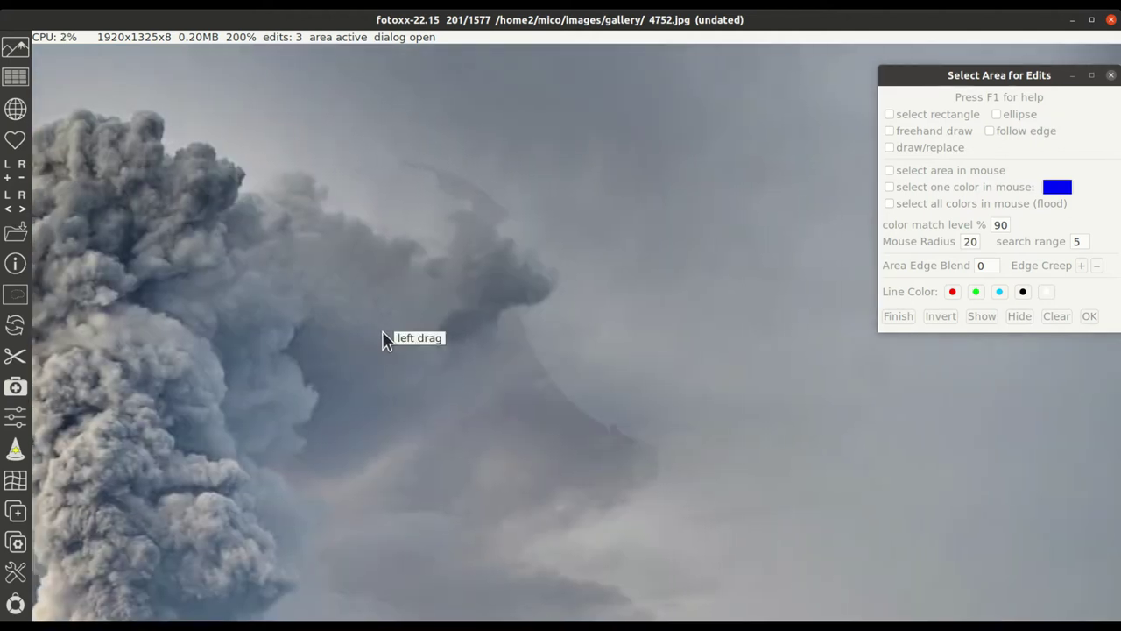
left_click(19, 331)
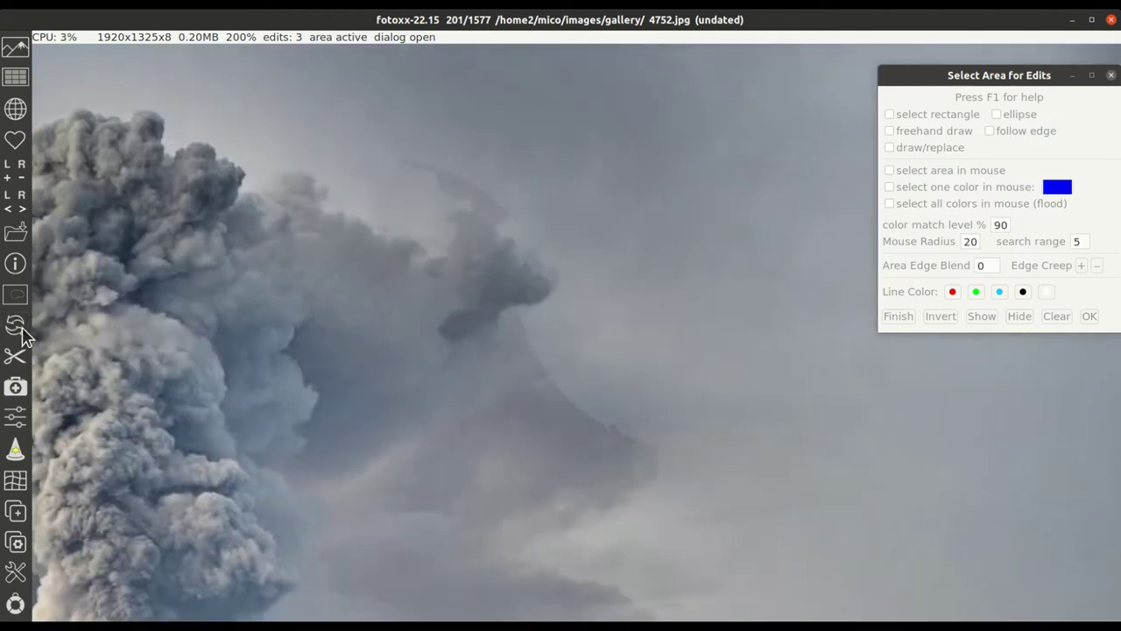
right_click(19, 331)
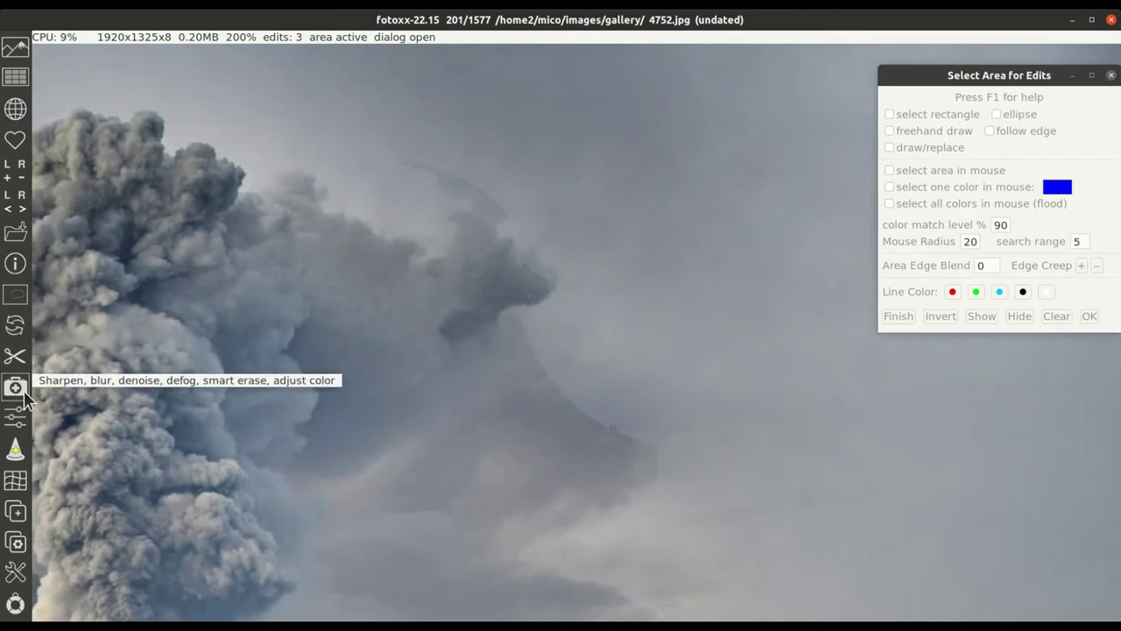
left_click(16, 295)
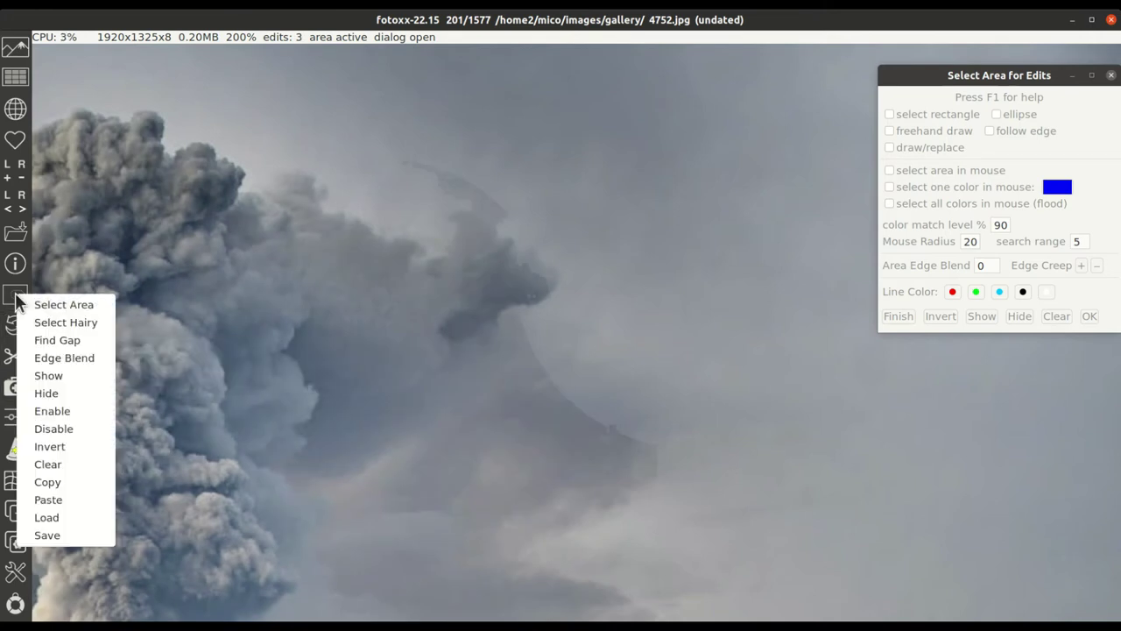
left_click(41, 359)
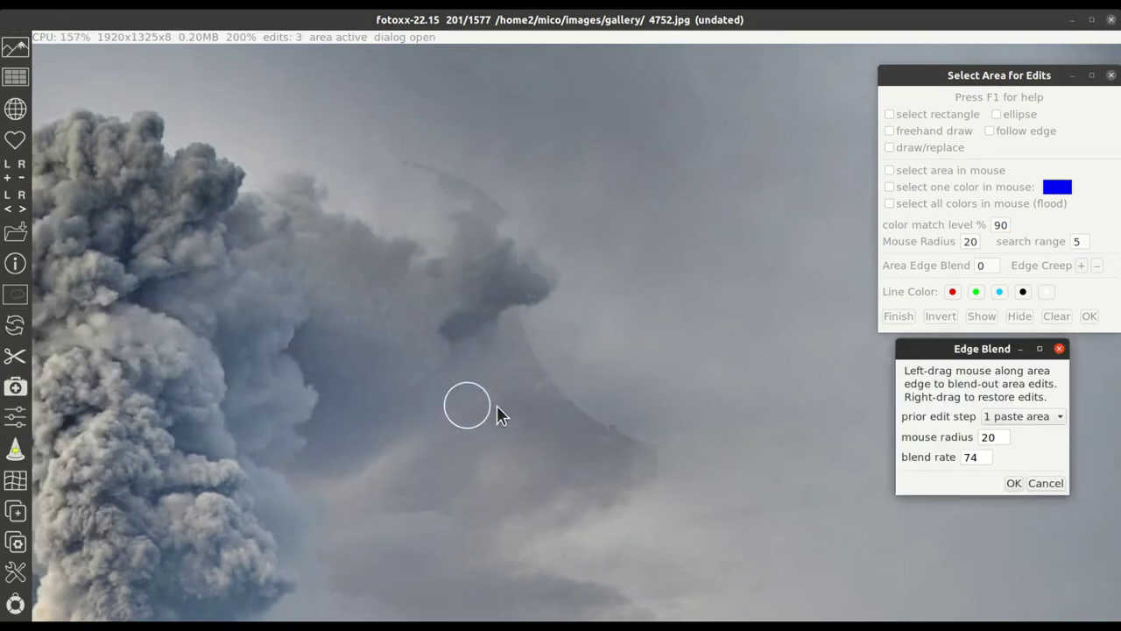
mouse_move(628, 505)
left_mouse_down()
mouse_move(663, 474)
mouse_move(669, 451)
mouse_move(576, 404)
mouse_move(545, 373)
mouse_move(517, 312)
mouse_move(528, 369)
mouse_move(560, 426)
mouse_move(629, 469)
mouse_move(484, 204)
mouse_move(453, 172)
mouse_move(417, 166)
mouse_move(469, 193)
left_mouse_up()
mouse_move(556, 270)
left_mouse_down()
mouse_move(532, 315)
mouse_move(621, 394)
mouse_move(651, 468)
mouse_move(717, 403)
left_mouse_up()
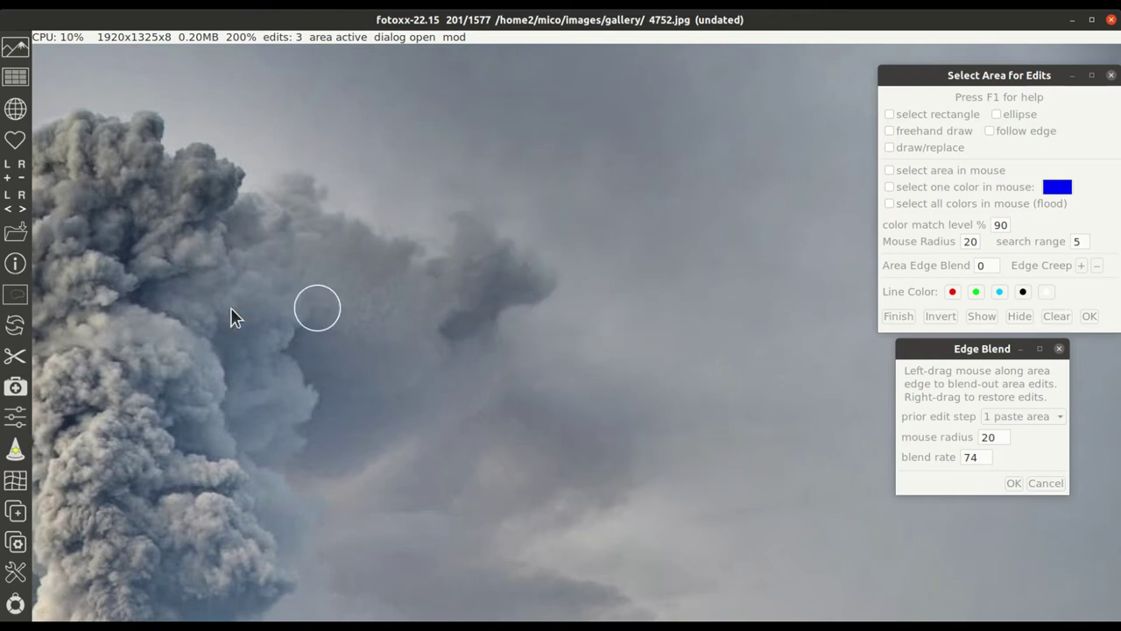
Undo and redo the edge blend to compare it with the unblended paste, and accept the blend.
left_click(19, 336)
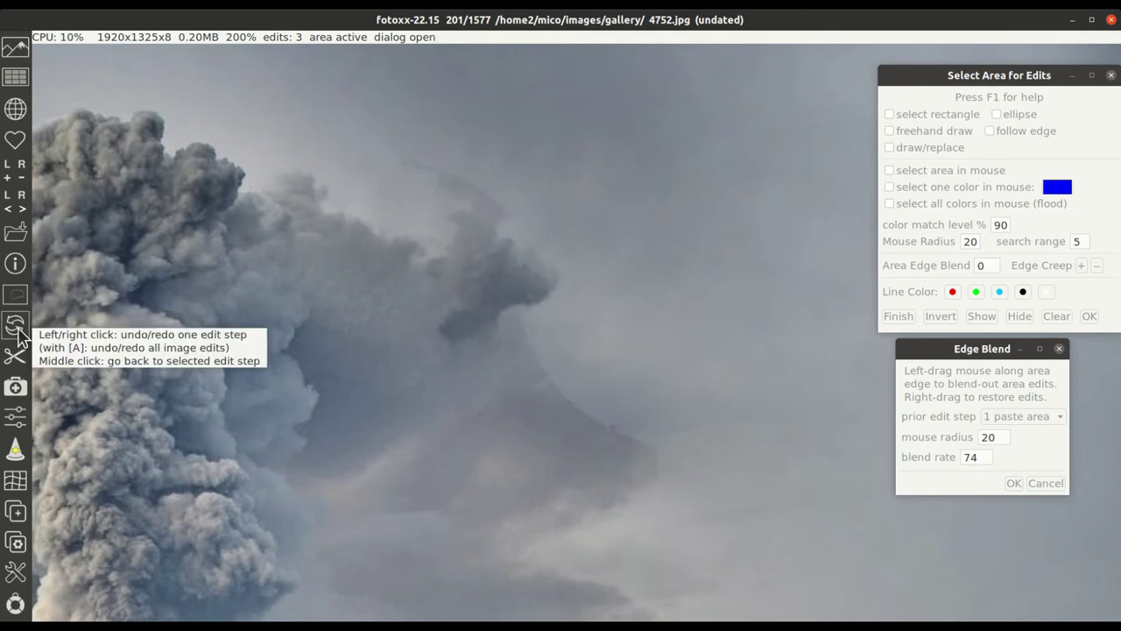
right_click(15, 333)
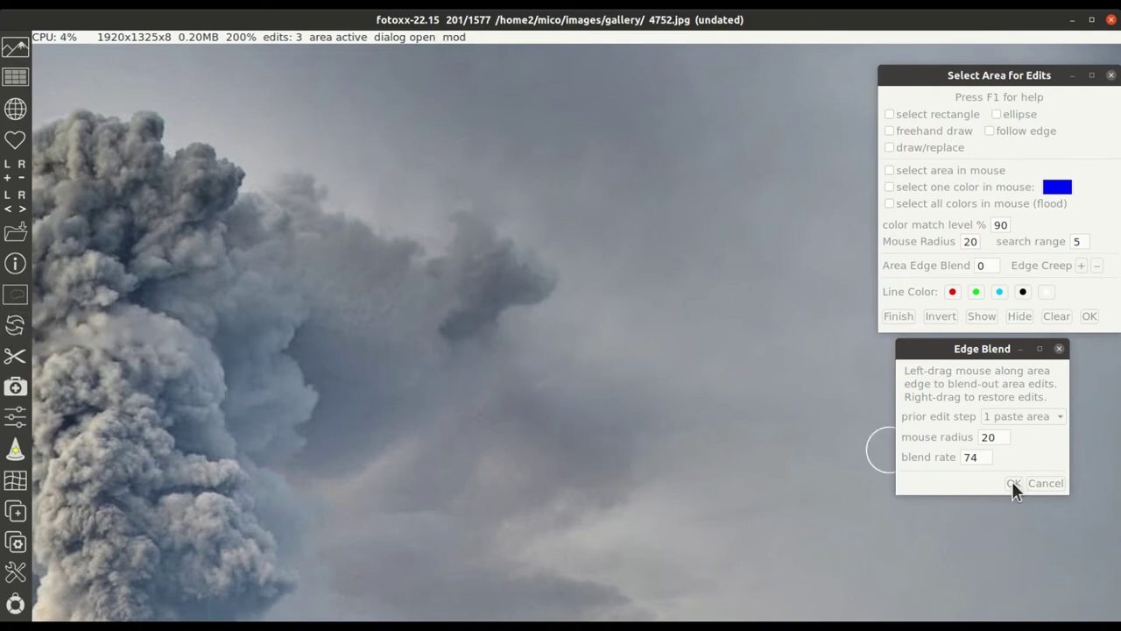
left_click(1013, 482)
Step back through all edits of the volcano photo and redo them to compare the image before and after.
scroll(596, 446, "down", 1)
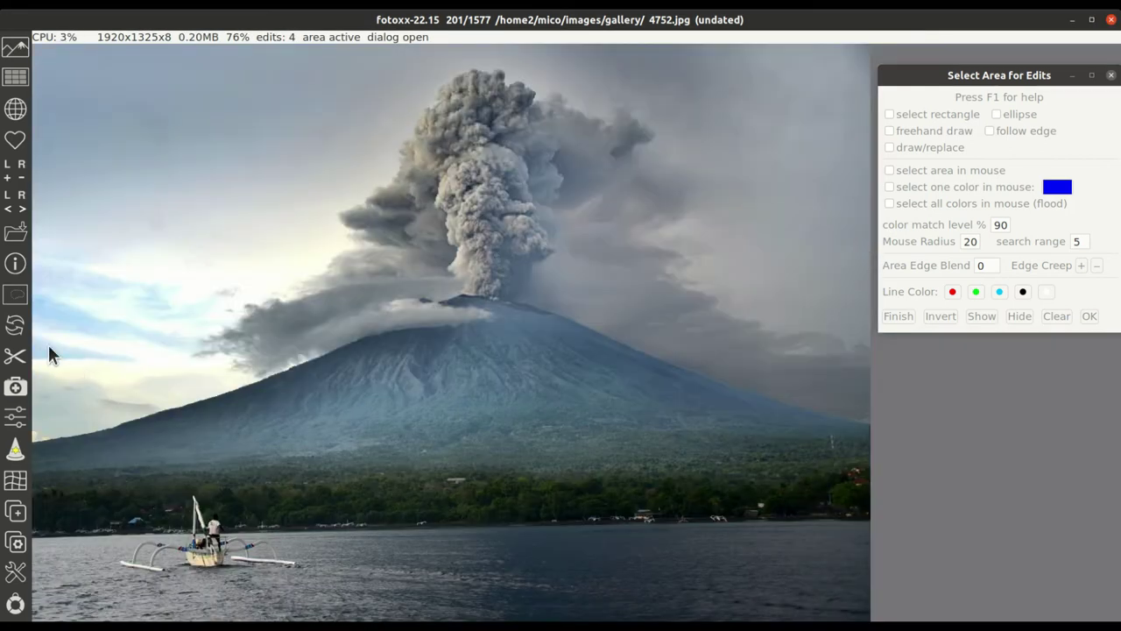
left_click(19, 329)
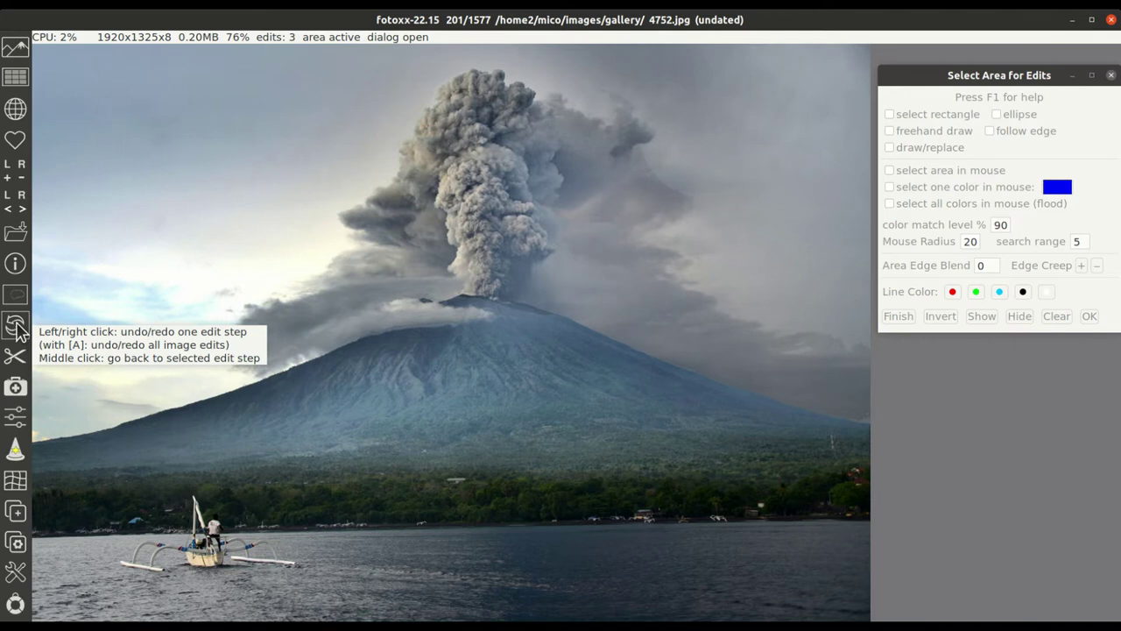
left_click(15, 329)
left_click(15, 330)
left_click(15, 329)
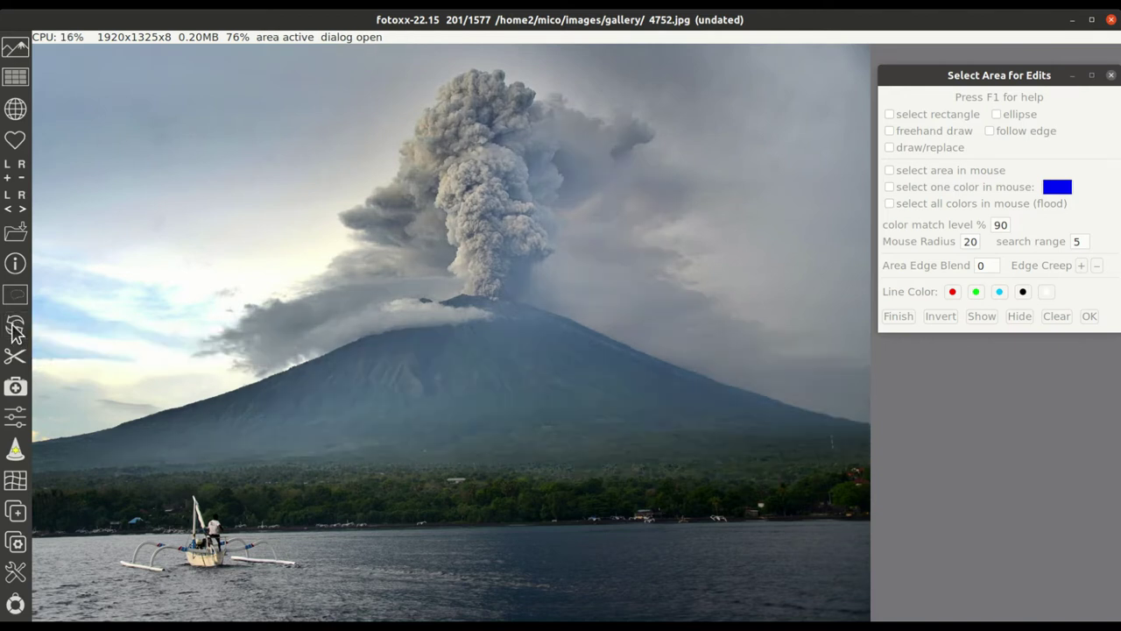
right_click(15, 330)
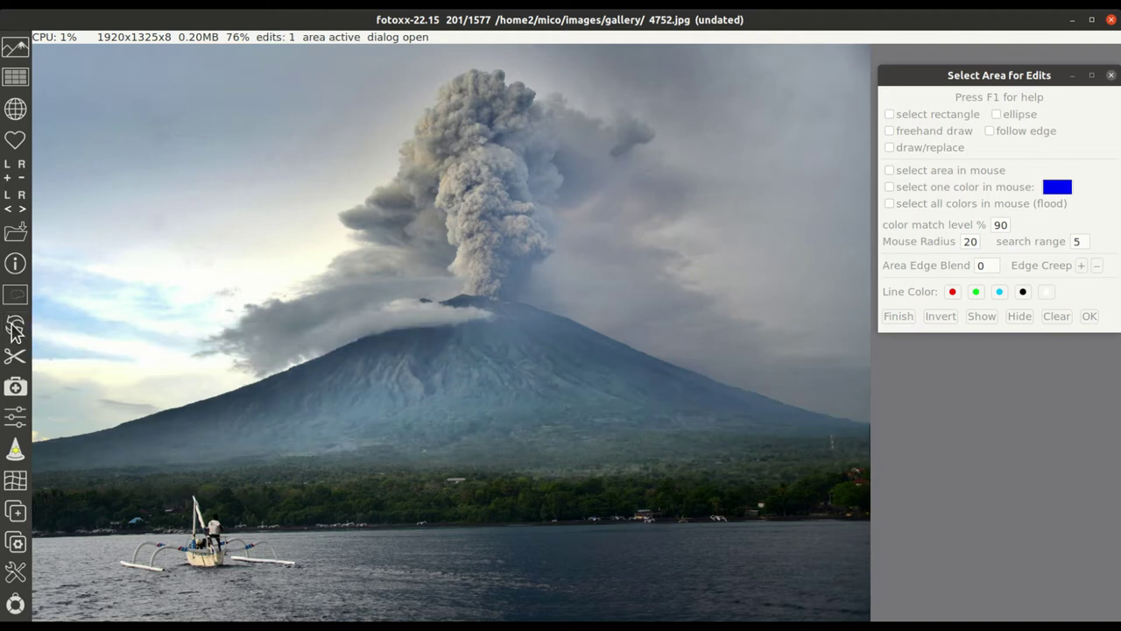
right_click(15, 330)
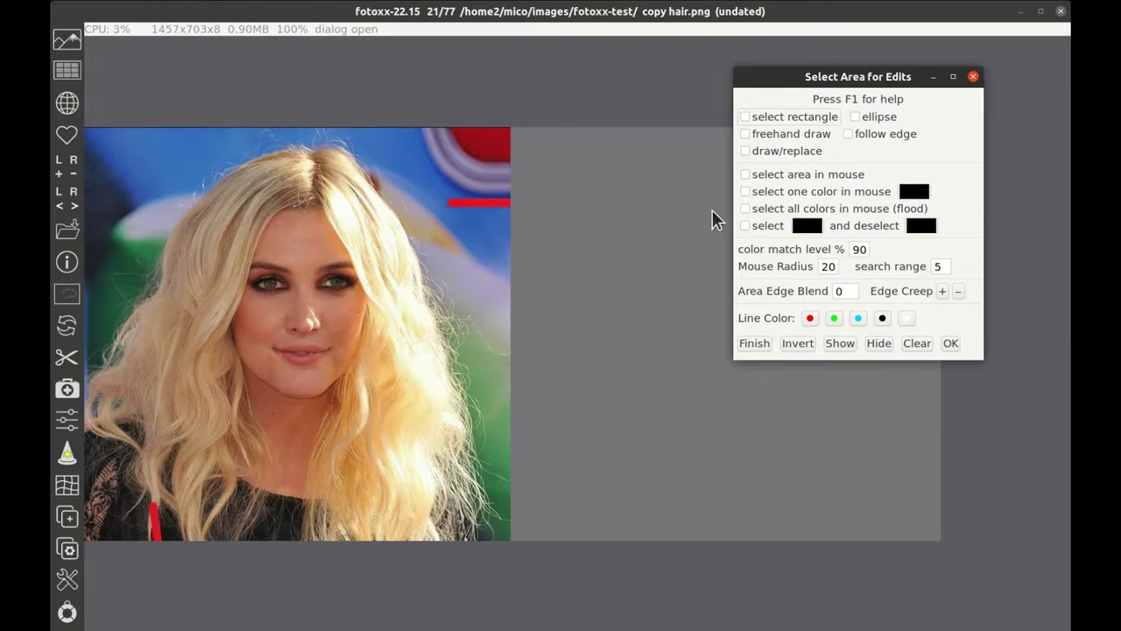
Paint a selection band around the outer edge of the hair using select area in mouse with radius 20.
left_click(745, 175)
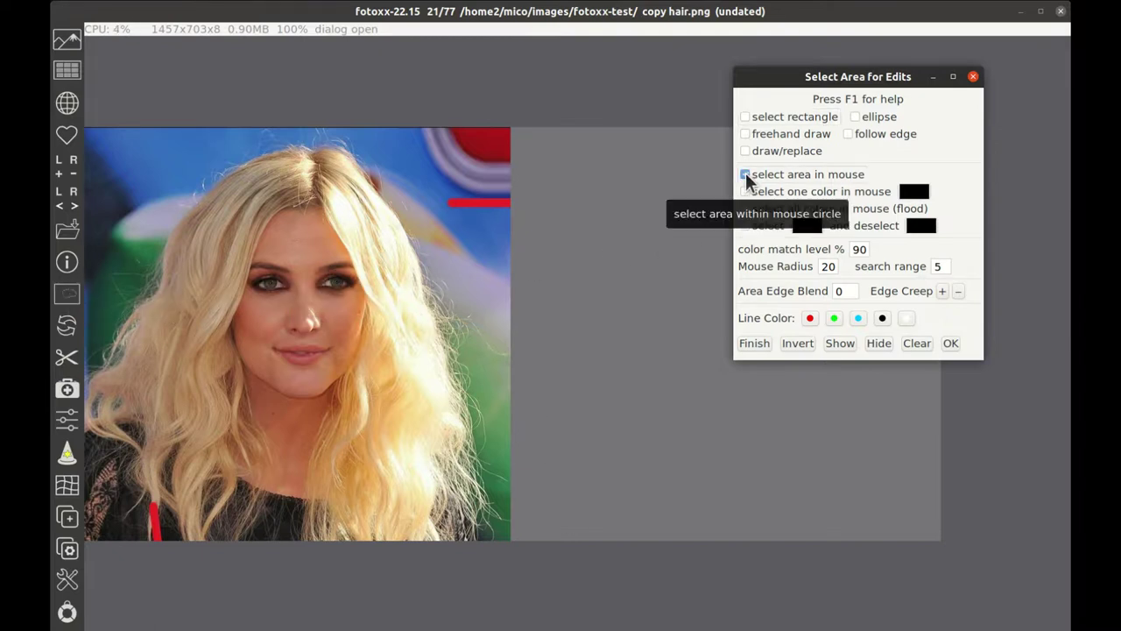
left_click(99, 375)
mouse_move(99, 375)
left_mouse_down()
mouse_move(186, 185)
mouse_move(223, 154)
mouse_move(262, 140)
mouse_move(363, 155)
mouse_move(417, 222)
mouse_move(453, 306)
mouse_move(476, 385)
mouse_move(487, 531)
left_mouse_up()
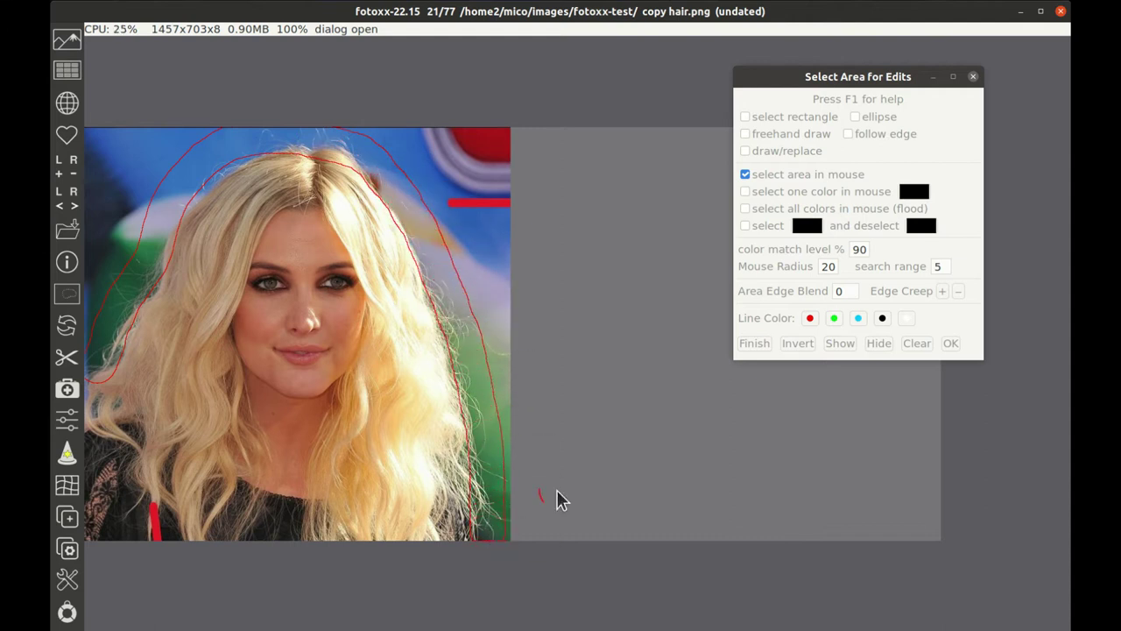
Finish the area by filling both the band around the hair and the woman inside it, and keep the result.
left_click(753, 342)
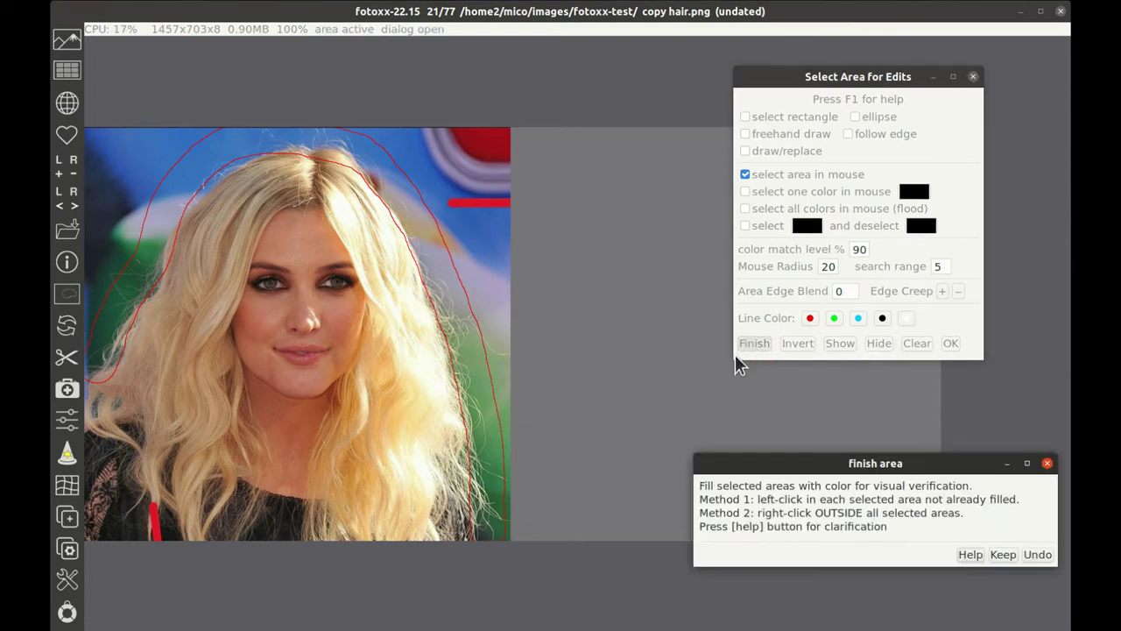
left_click(476, 377)
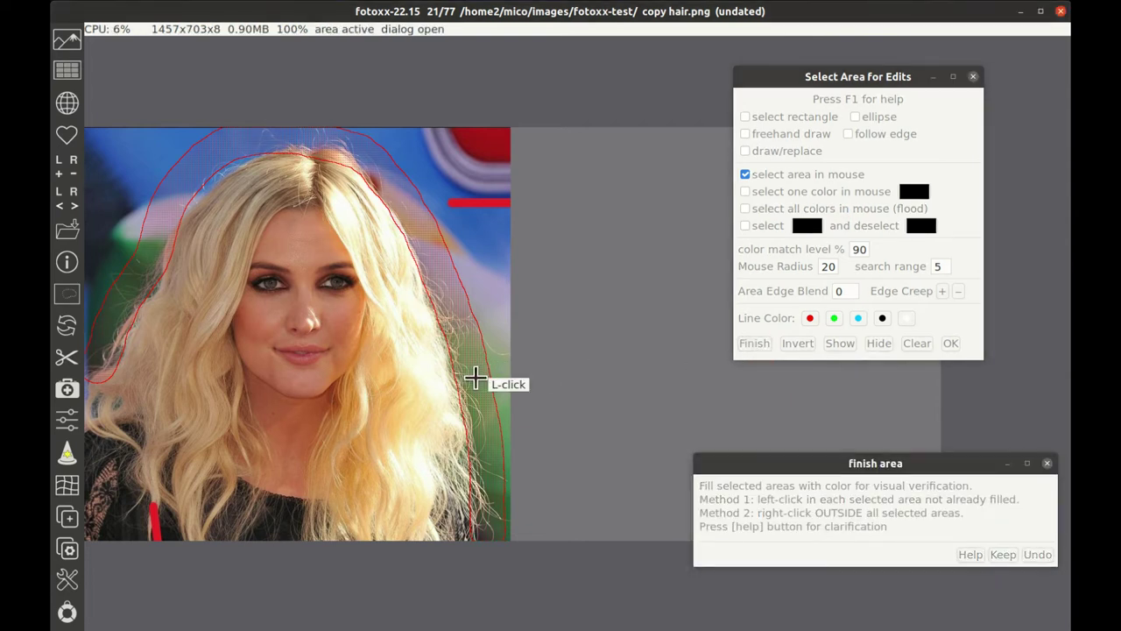
left_click(382, 378)
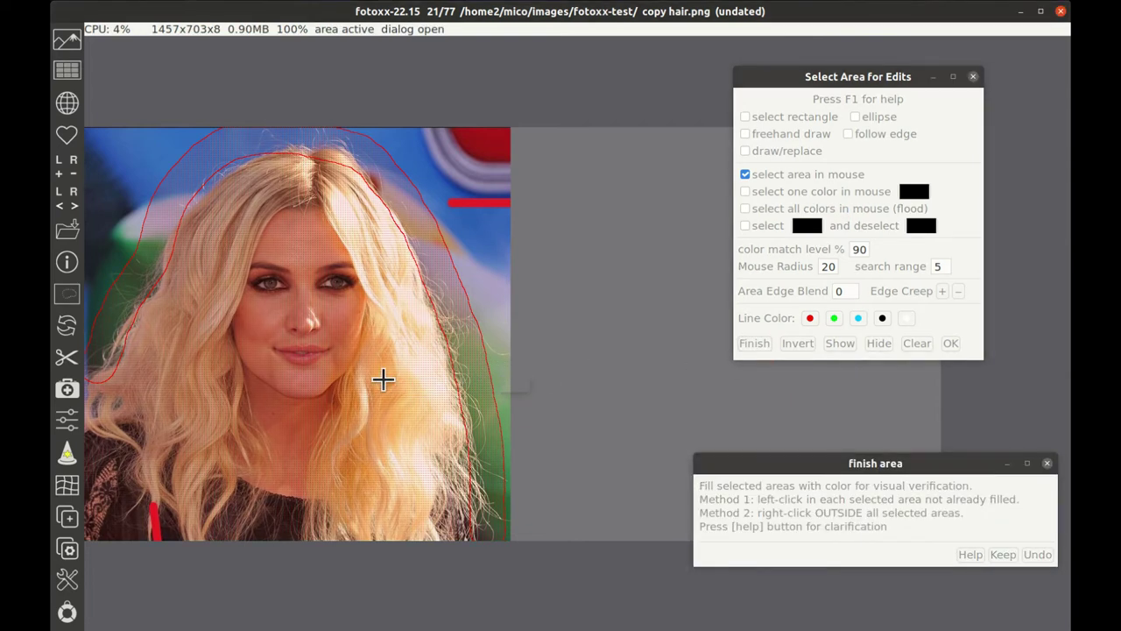
left_click(995, 554)
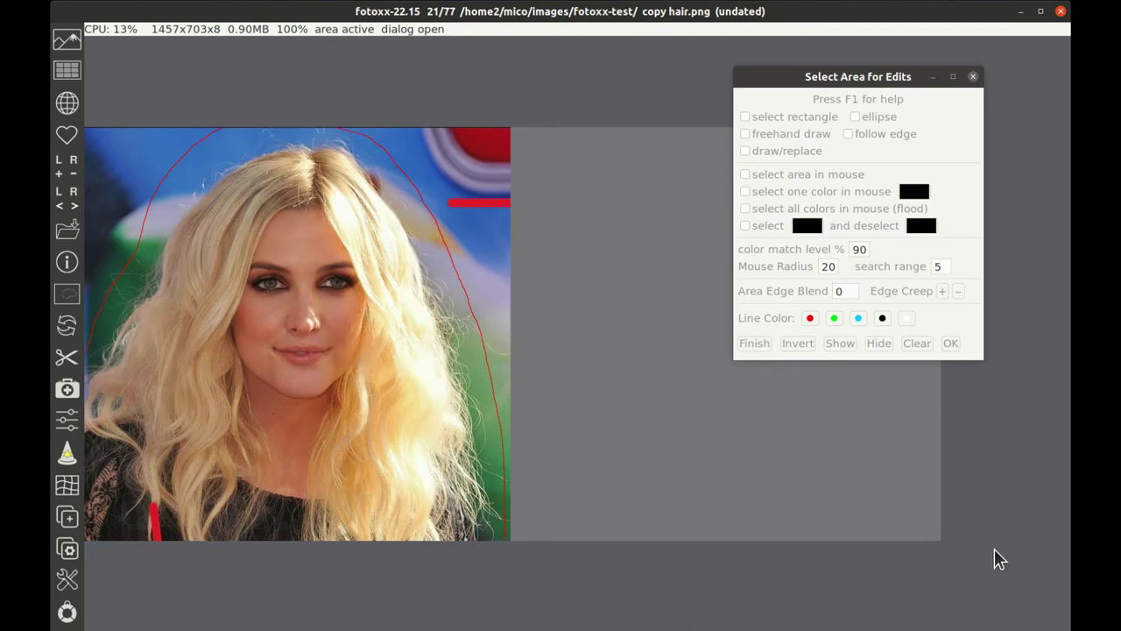
Enable paired colour select and deselect, set the color match level to 71%, and sample the hair edge as the select colour.
left_click(745, 225)
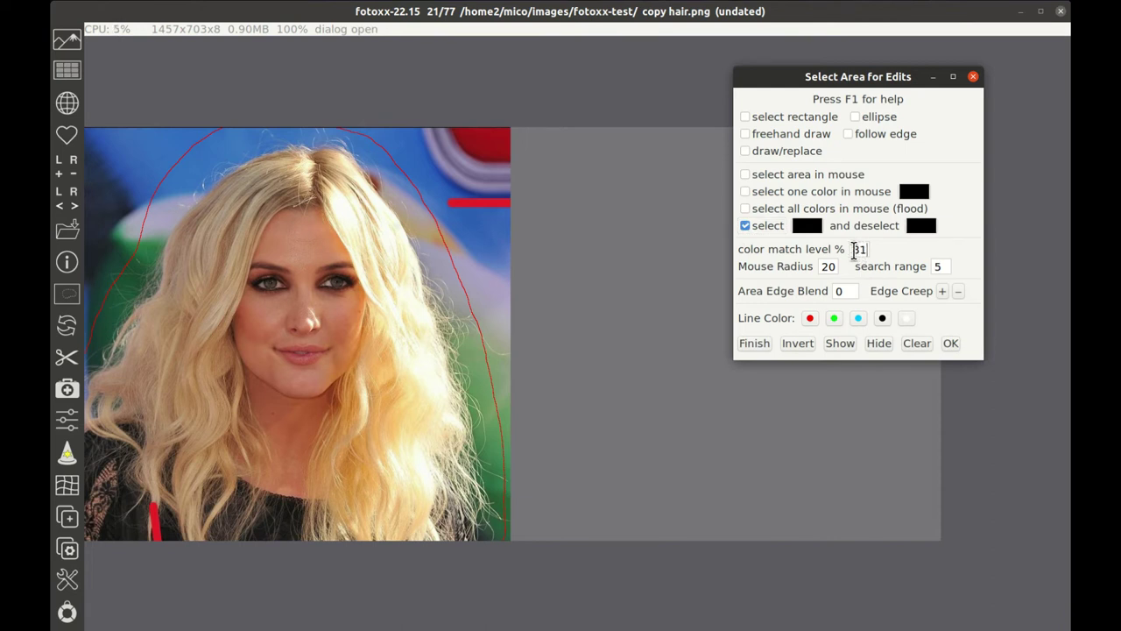
key("BackSpace")
key("BackSpace")
type("80")
left_click(109, 383)
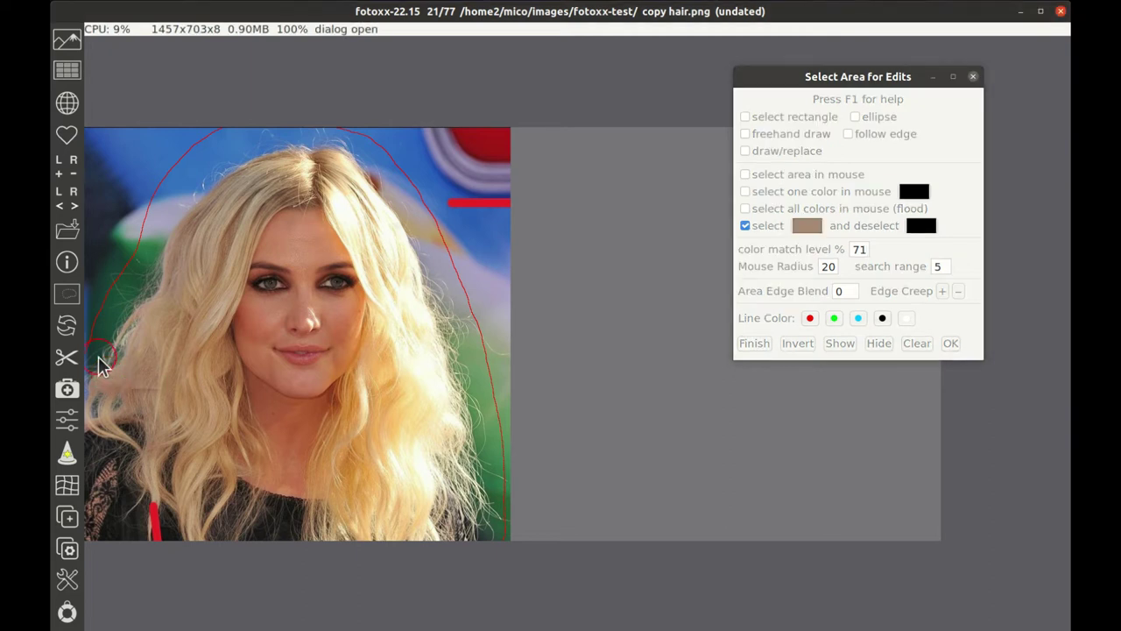
Sample the dark green background and the grey gaps as deselect colours and trim them from the selection beside the lower-left hair.
left_click(99, 366, "shift")
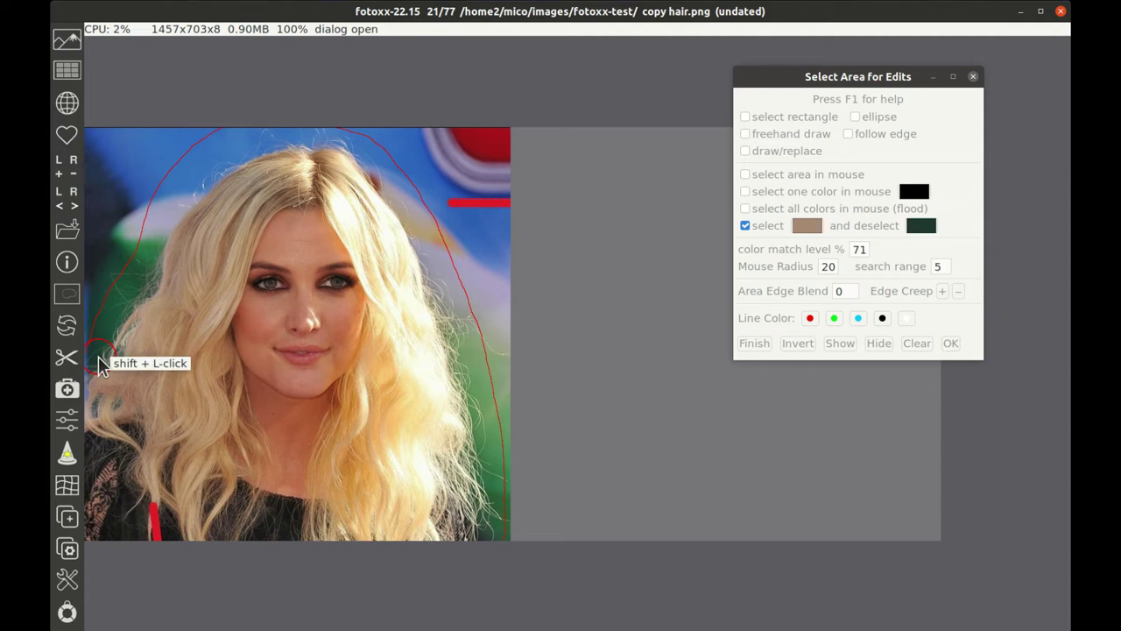
mouse_move(97, 362)
left_mouse_down()
mouse_move(109, 360)
mouse_move(94, 372)
mouse_move(99, 340)
mouse_move(124, 330)
mouse_move(128, 310)
mouse_move(113, 312)
mouse_move(161, 262)
mouse_move(149, 257)
mouse_move(125, 300)
mouse_move(150, 293)
mouse_move(162, 263)
mouse_move(155, 298)
left_mouse_up()
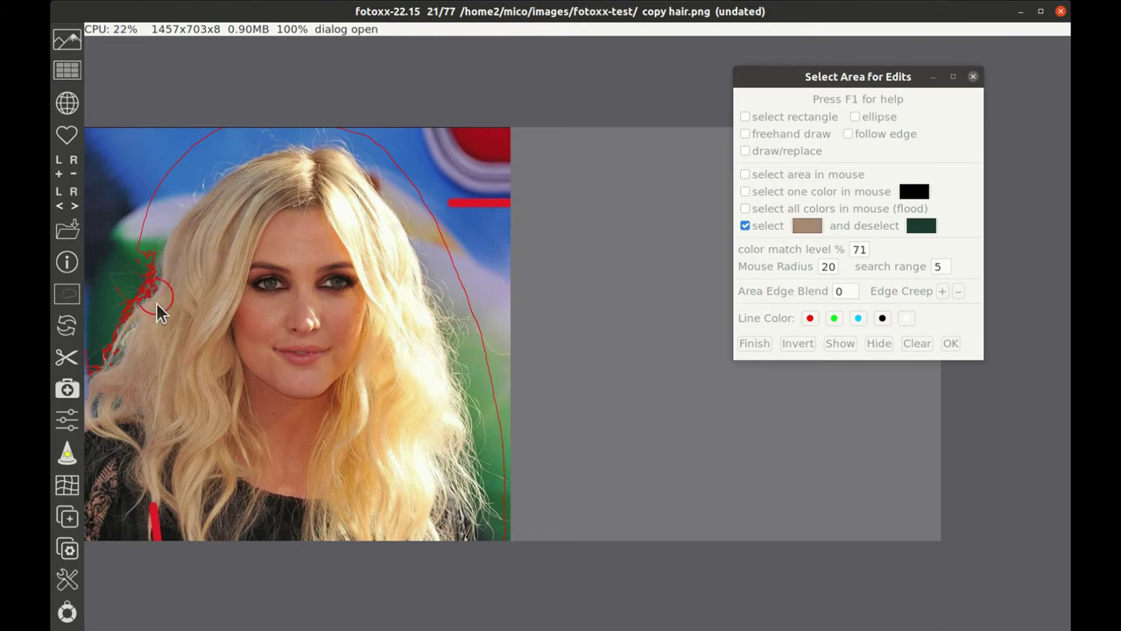
left_click(99, 416, "shift")
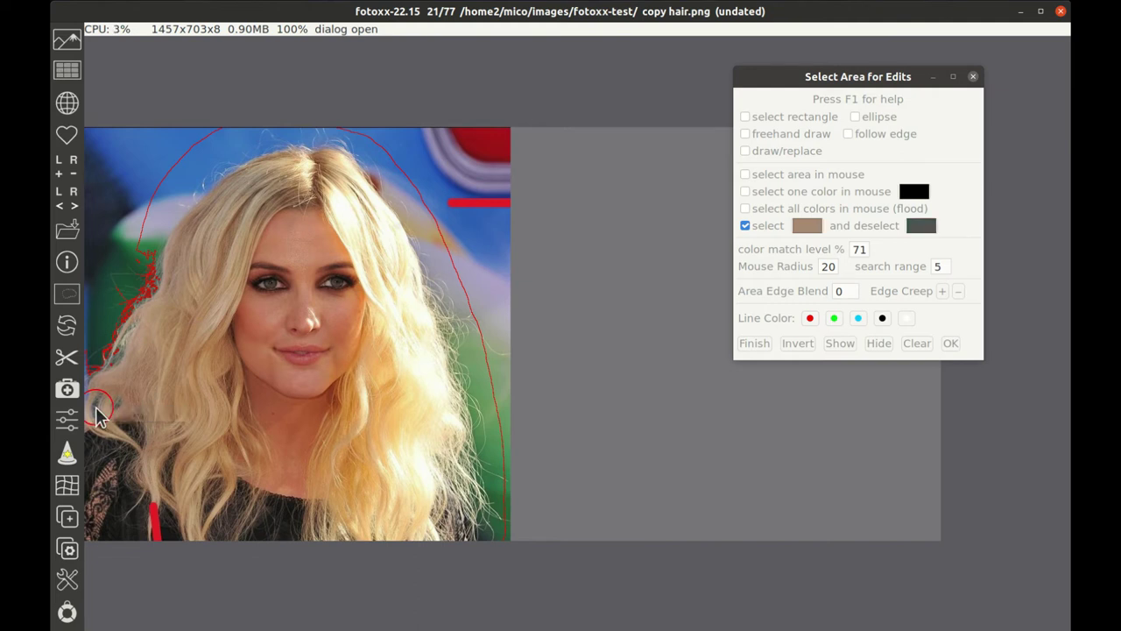
left_click_drag(100, 406, 151, 341)
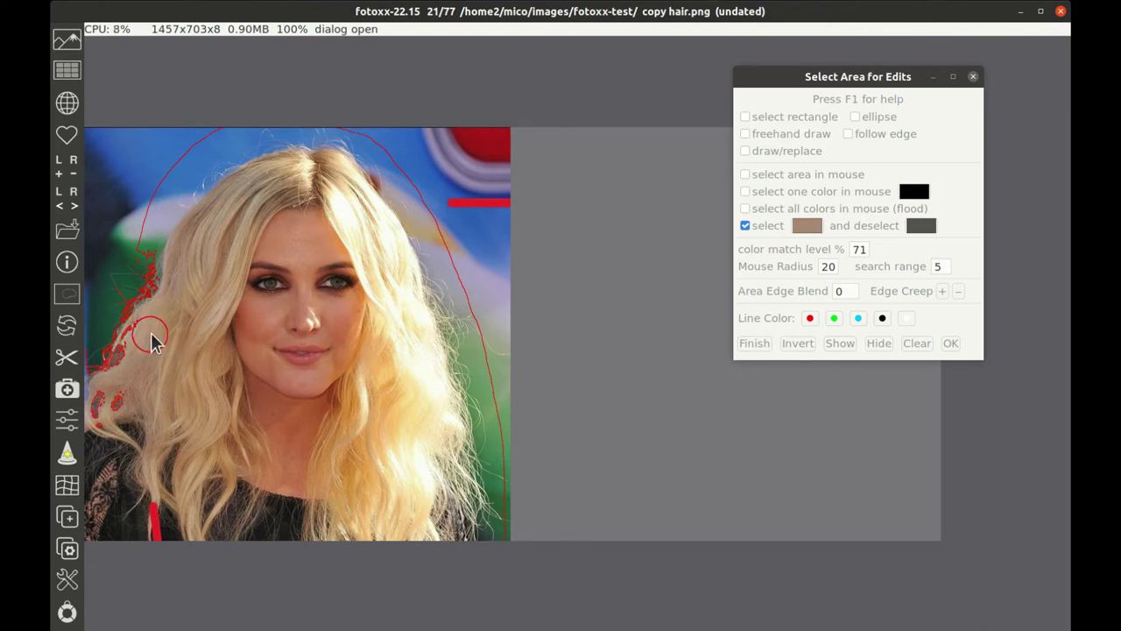
Sample the upper-left hair as select colour and the adjacent background as deselect colour, and trim the background along the upper-left hair outline.
left_click(224, 185)
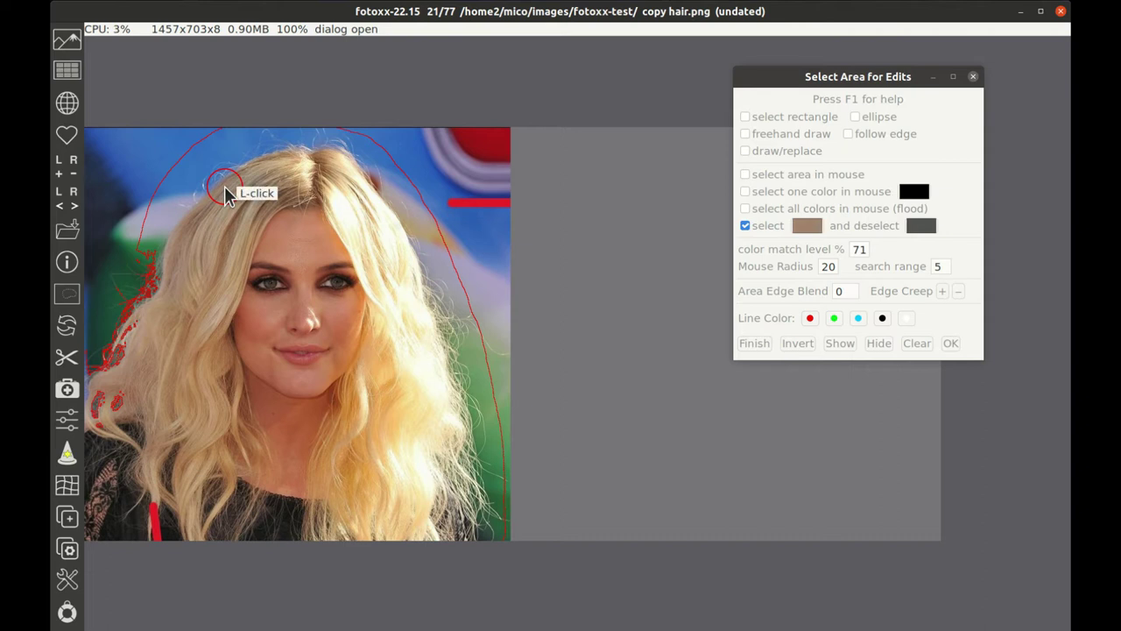
left_click(238, 178)
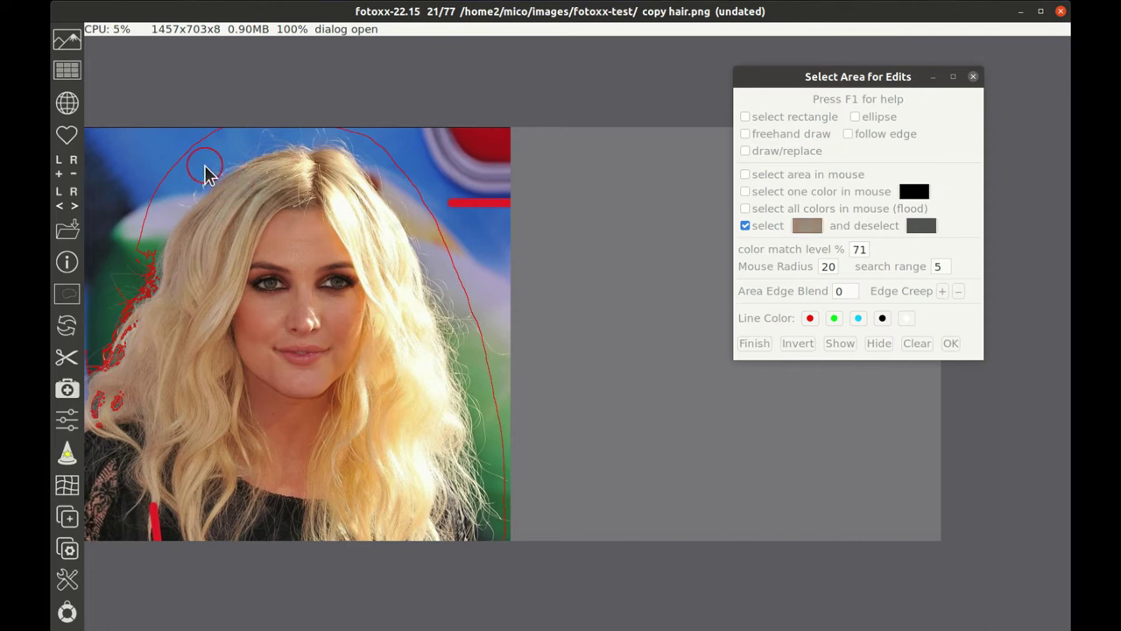
left_click(205, 166, "ctrl")
mouse_move(205, 167)
left_mouse_down()
mouse_move(272, 137)
mouse_move(213, 140)
mouse_move(170, 184)
mouse_move(195, 186)
mouse_move(290, 136)
mouse_move(156, 189)
mouse_move(198, 178)
mouse_move(201, 211)
mouse_move(169, 221)
mouse_move(186, 191)
mouse_move(152, 239)
mouse_move(168, 205)
mouse_move(201, 192)
mouse_move(161, 254)
left_mouse_up()
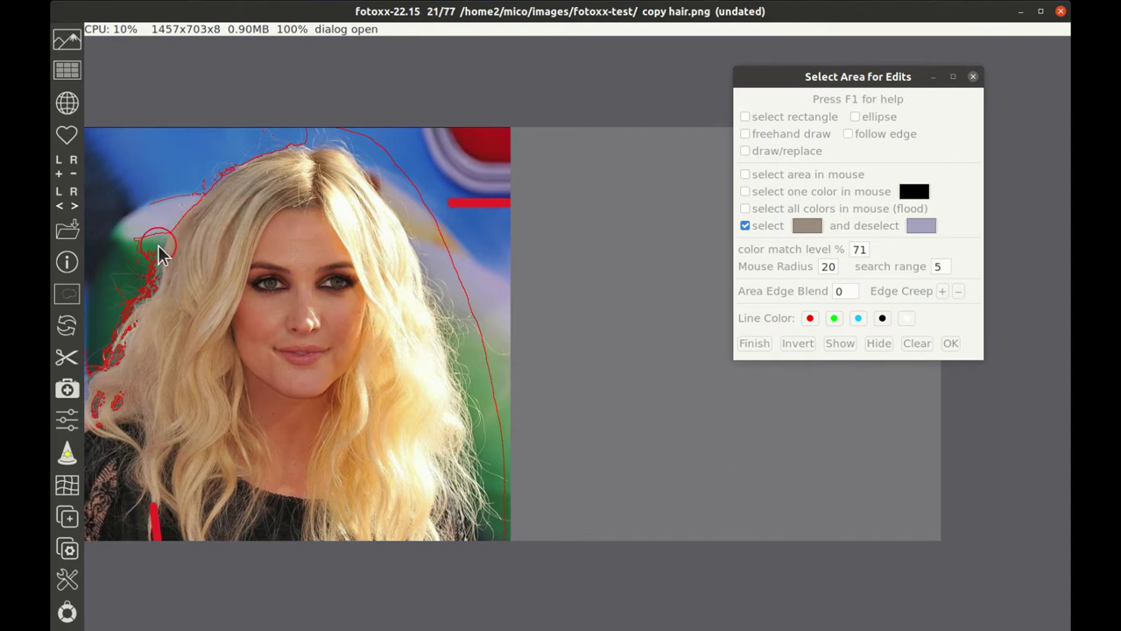
Resample the green background and nearby hair colours, and trim the remaining green patches along the middle of the left hair edge.
left_click(161, 254, "shift")
mouse_move(165, 233)
left_mouse_down()
mouse_move(148, 292)
mouse_move(189, 232)
mouse_move(175, 233)
left_mouse_up()
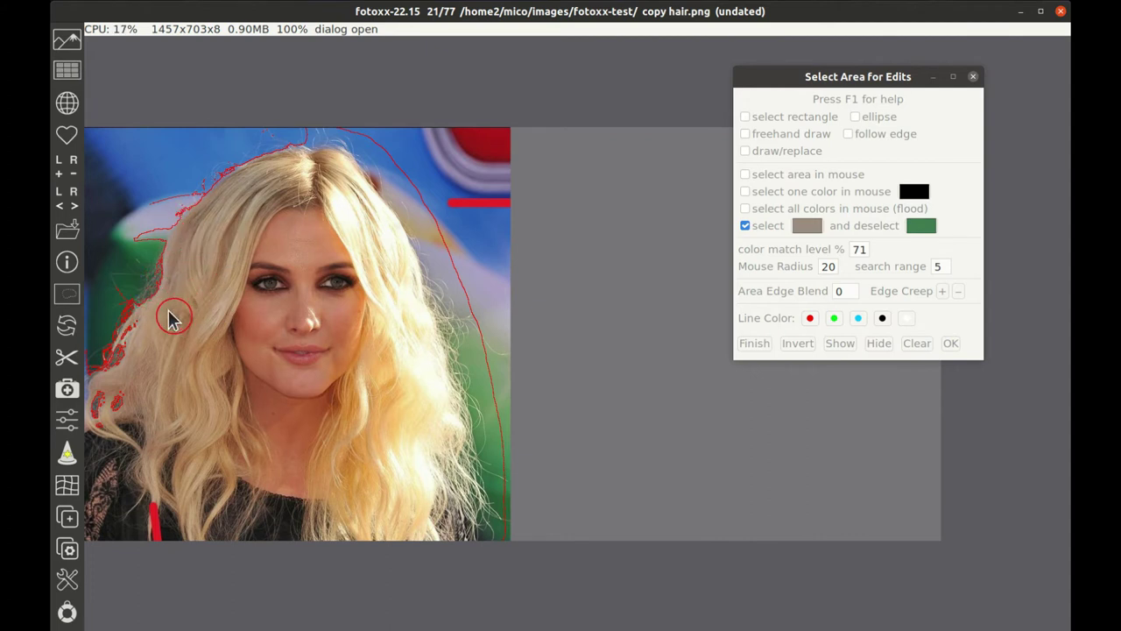
left_click(137, 290, "shift")
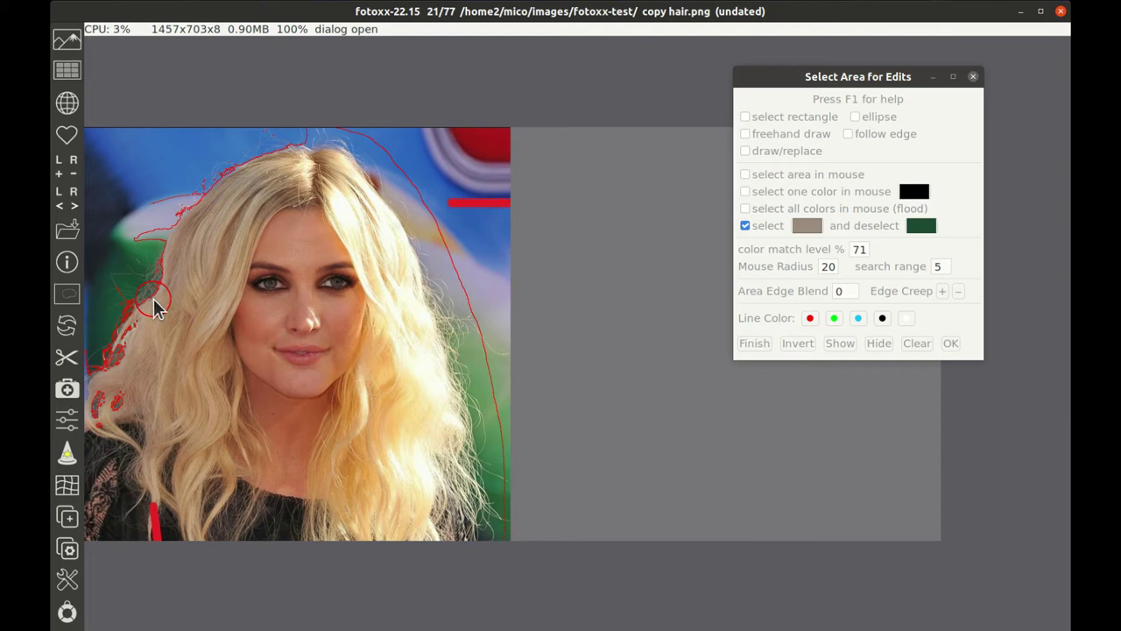
left_click(157, 306)
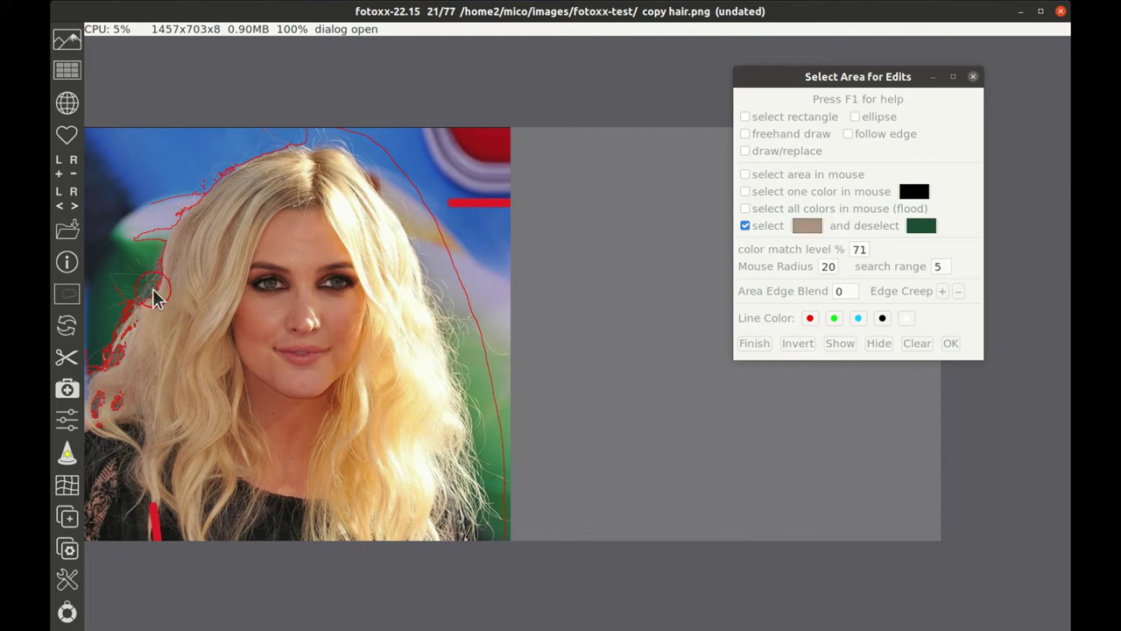
mouse_move(169, 266)
left_mouse_down()
mouse_move(137, 316)
mouse_move(163, 272)
mouse_move(150, 301)
mouse_move(166, 296)
left_mouse_up()
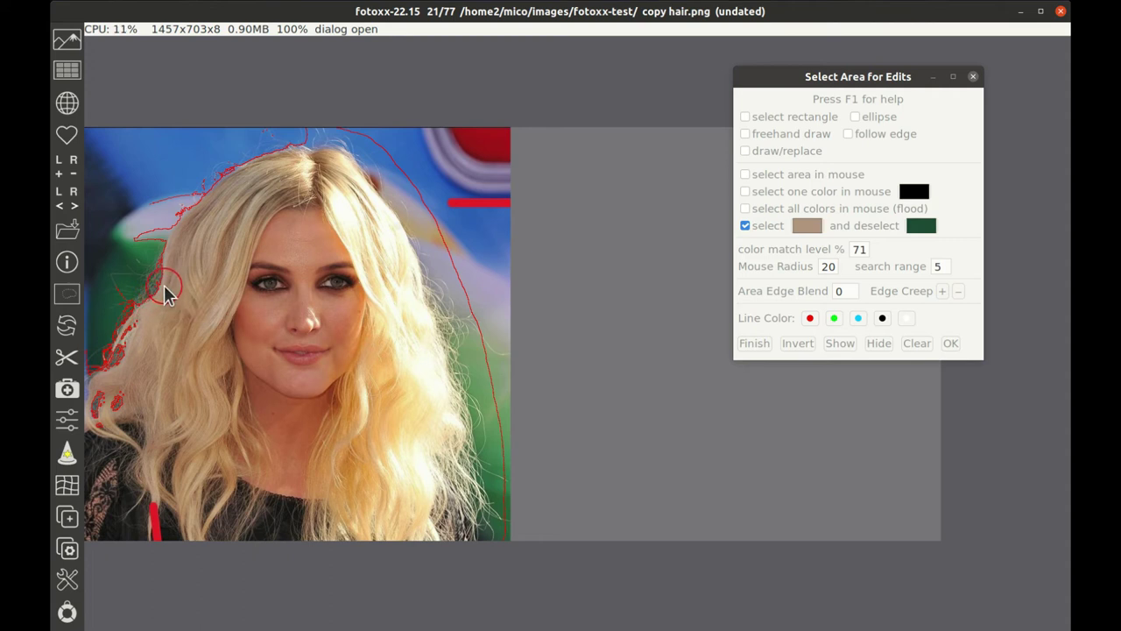
Sample a fine grey-green strand as select colour and the adjacent green as deselect colour, and select the stray hairs along the middle-left edge.
scroll(147, 292, "up", 2)
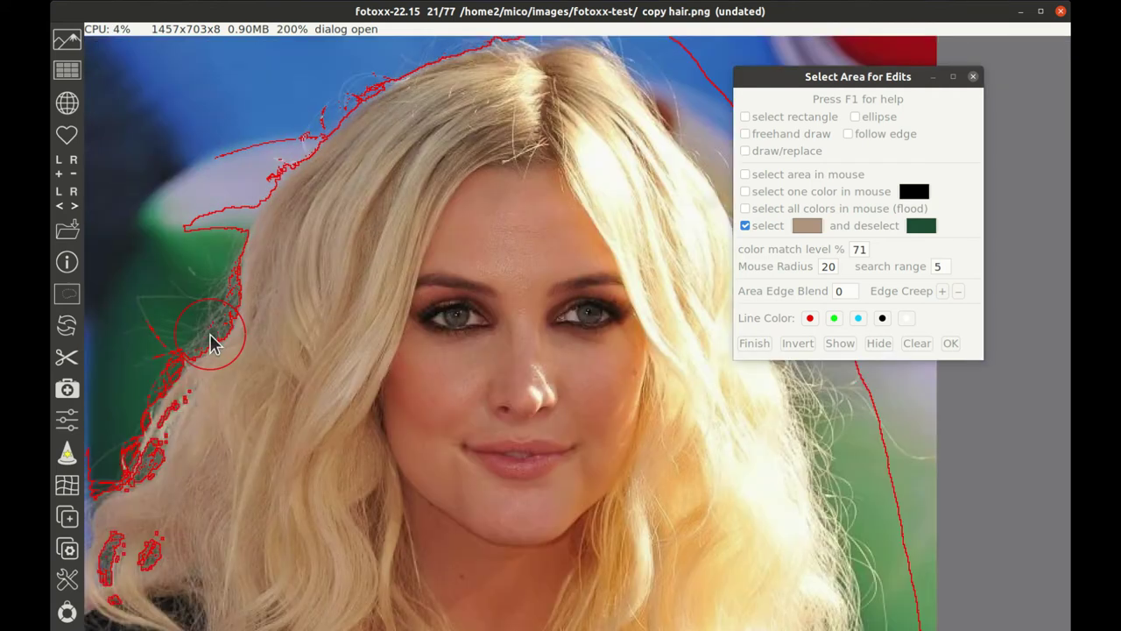
scroll(226, 335, "up", 1)
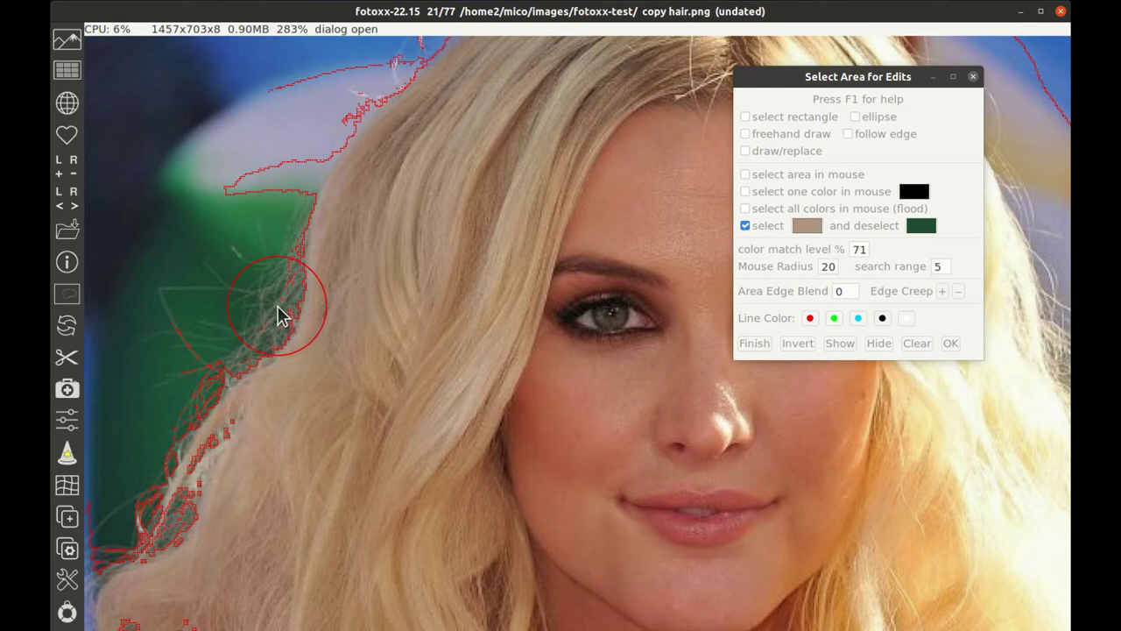
left_click(278, 316)
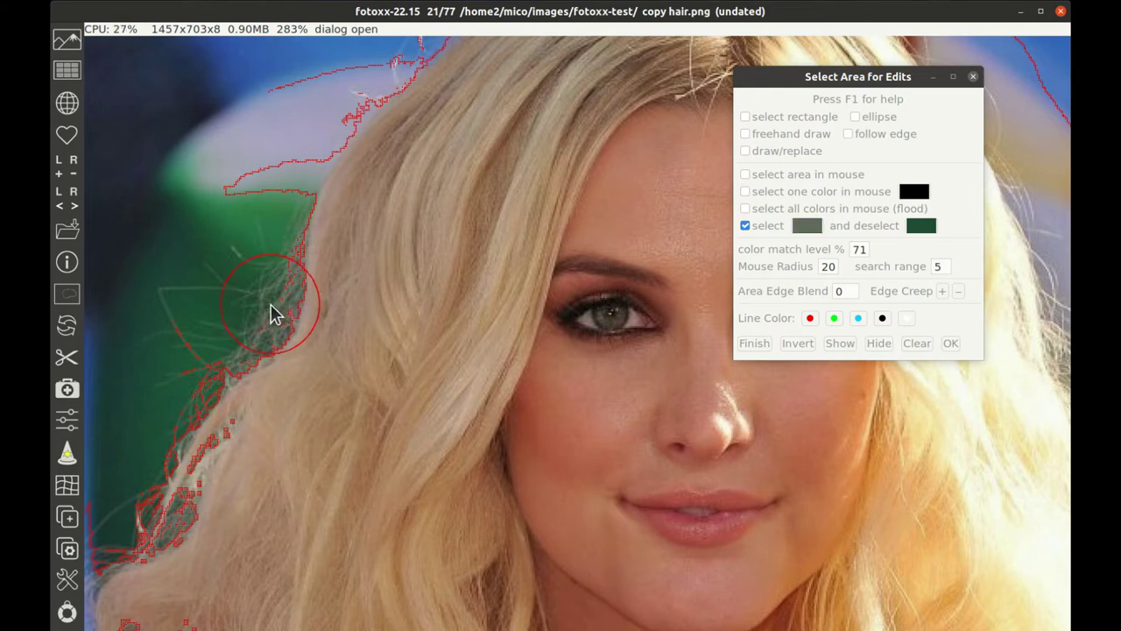
right_click(271, 306)
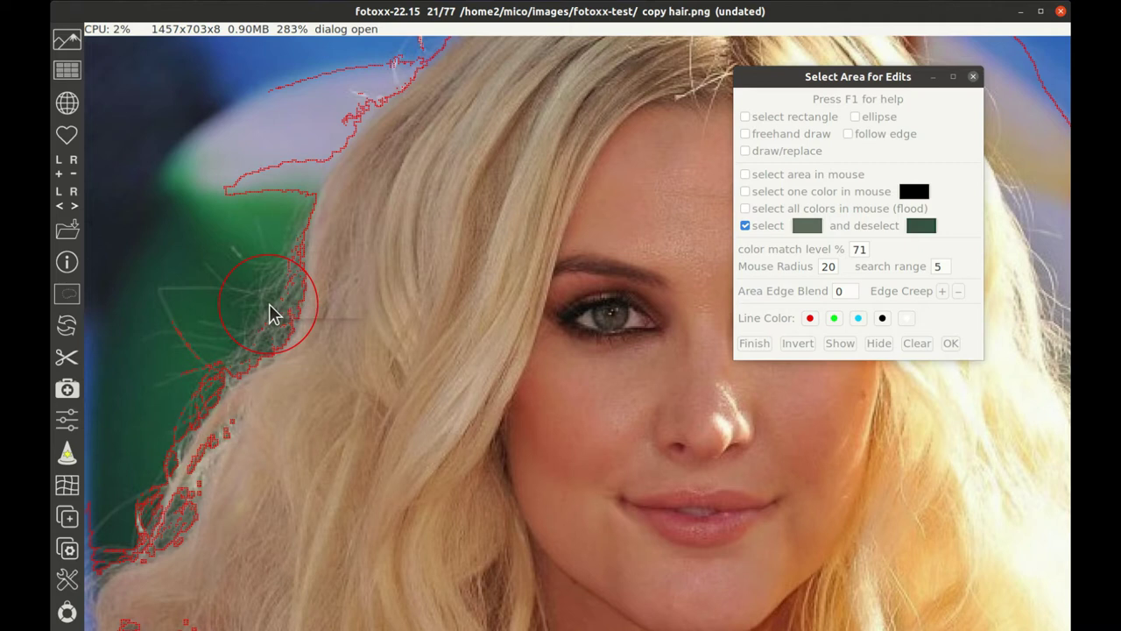
left_click_drag(313, 290, 270, 370)
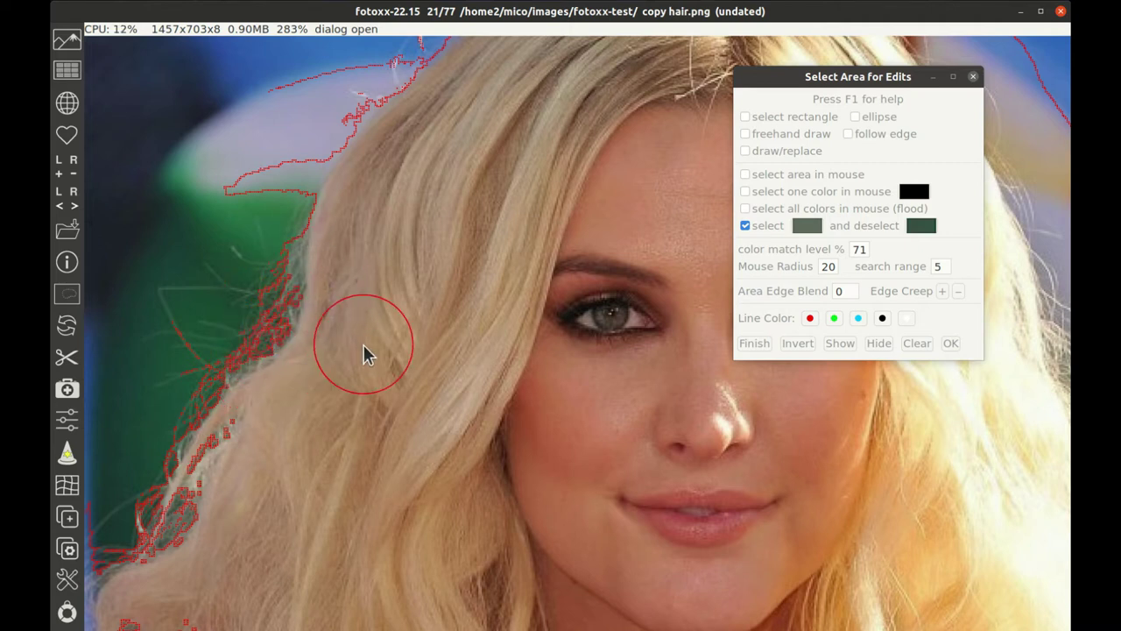
scroll(366, 356, "down", 2)
scroll(280, 342, "down", 2)
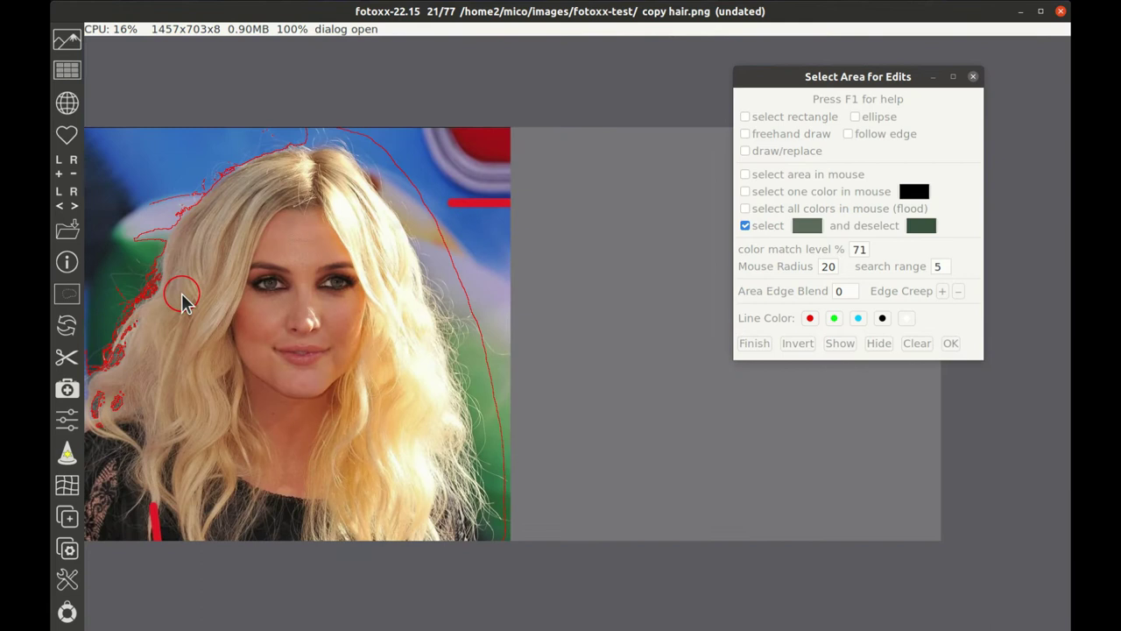
Sample the upper-left hair as select colour and the pale green background as deselect colour, and trim the pale patch beside the hair.
left_click(171, 237)
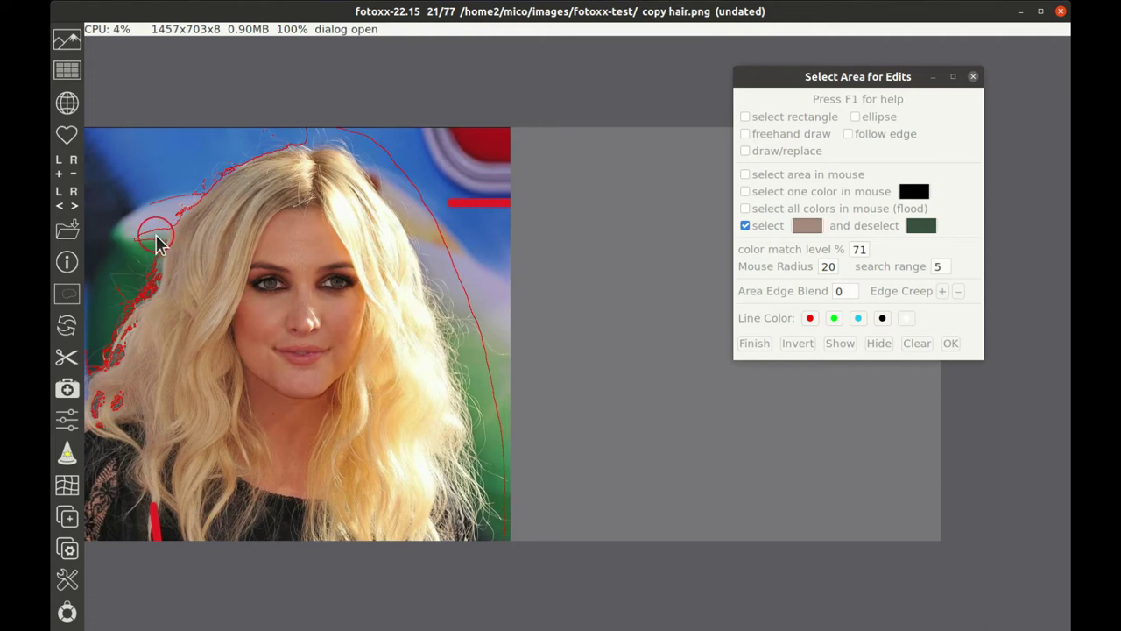
left_click(157, 242, "shift")
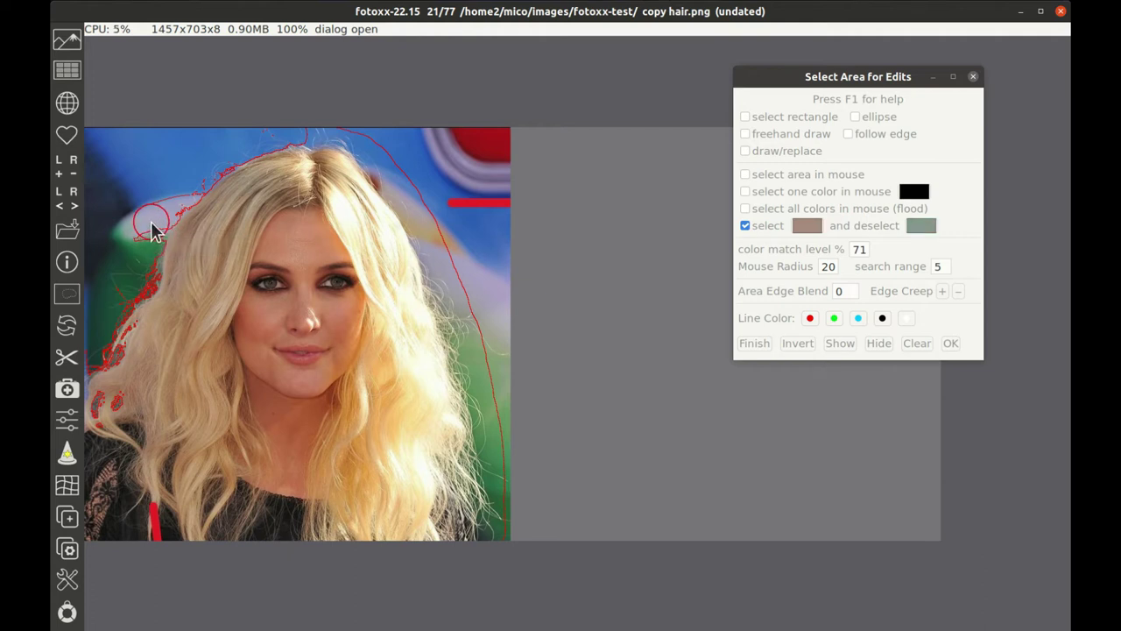
left_click_drag(149, 233, 154, 239)
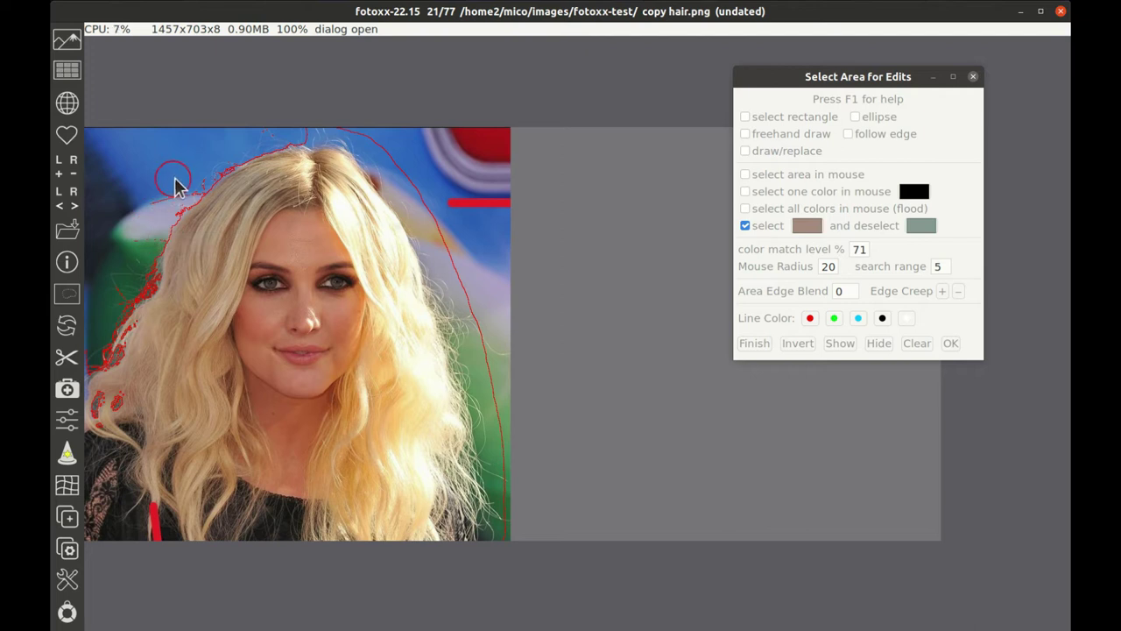
Sample the blond hair as select colour and the grey, blue and tan background tones as deselect colours, and trim along the upper-right hair outline.
left_click(349, 168)
left_click(363, 156, "shift")
mouse_move(363, 156)
left_mouse_down()
mouse_move(307, 133)
mouse_move(361, 149)
mouse_move(413, 220)
mouse_move(368, 175)
mouse_move(432, 235)
mouse_move(377, 191)
left_mouse_up()
left_click(383, 186, "shift")
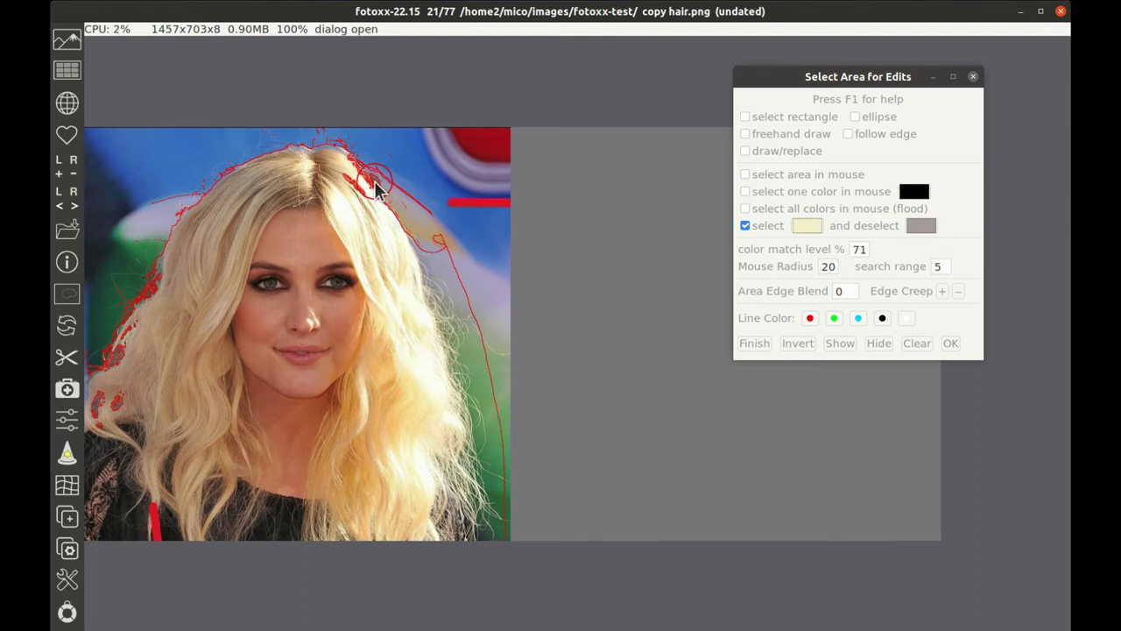
left_click(376, 188, "shift")
mouse_move(377, 187)
left_mouse_down()
mouse_move(363, 201)
mouse_move(416, 238)
mouse_move(421, 214)
left_mouse_up()
left_click(421, 210, "shift")
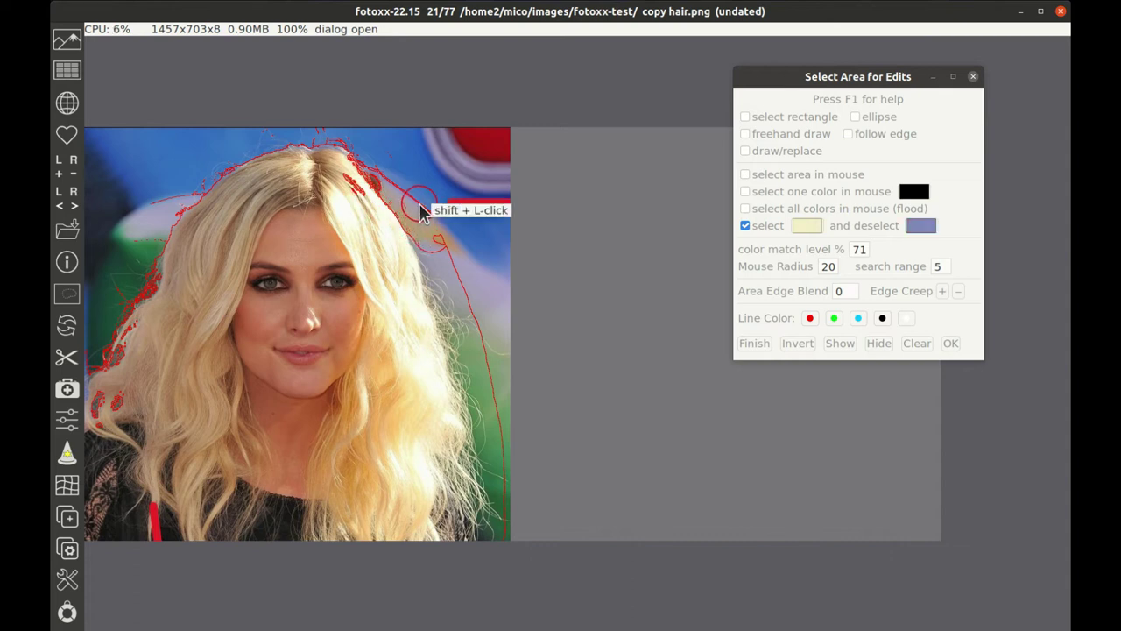
mouse_move(420, 210)
left_mouse_down()
mouse_move(370, 158)
mouse_move(448, 246)
mouse_move(438, 273)
mouse_move(438, 251)
mouse_move(444, 275)
mouse_move(426, 251)
mouse_move(410, 256)
left_mouse_up()
left_click(435, 237, "shift")
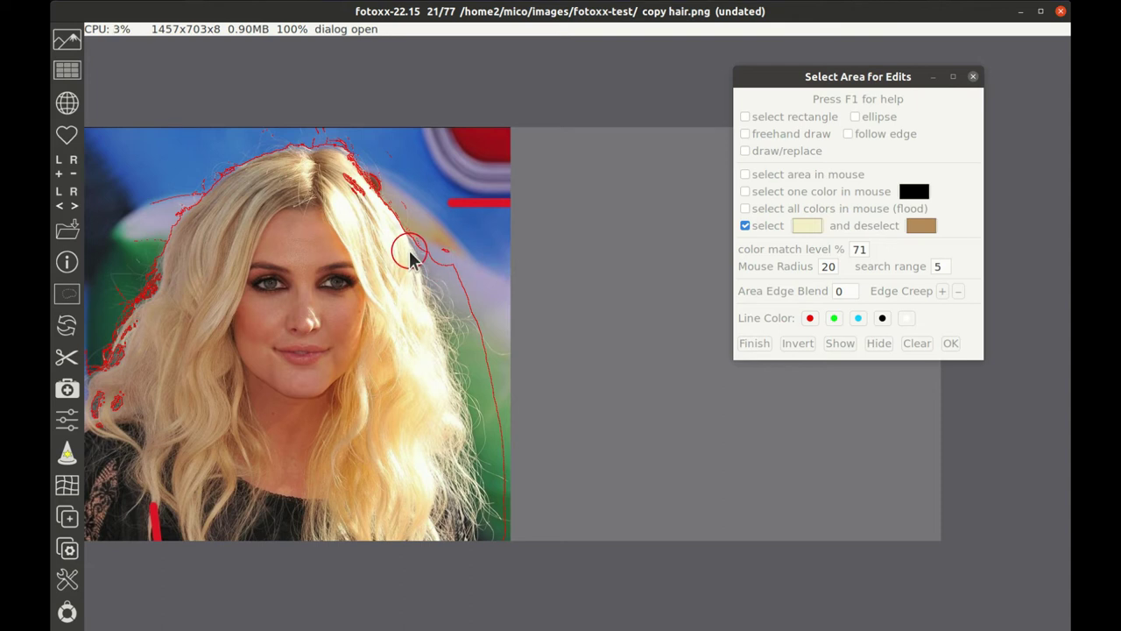
Resample the bright hair as select colour and the purple-grey and light green backgrounds as deselect colours, and trim down the right hair edge.
left_click(410, 253)
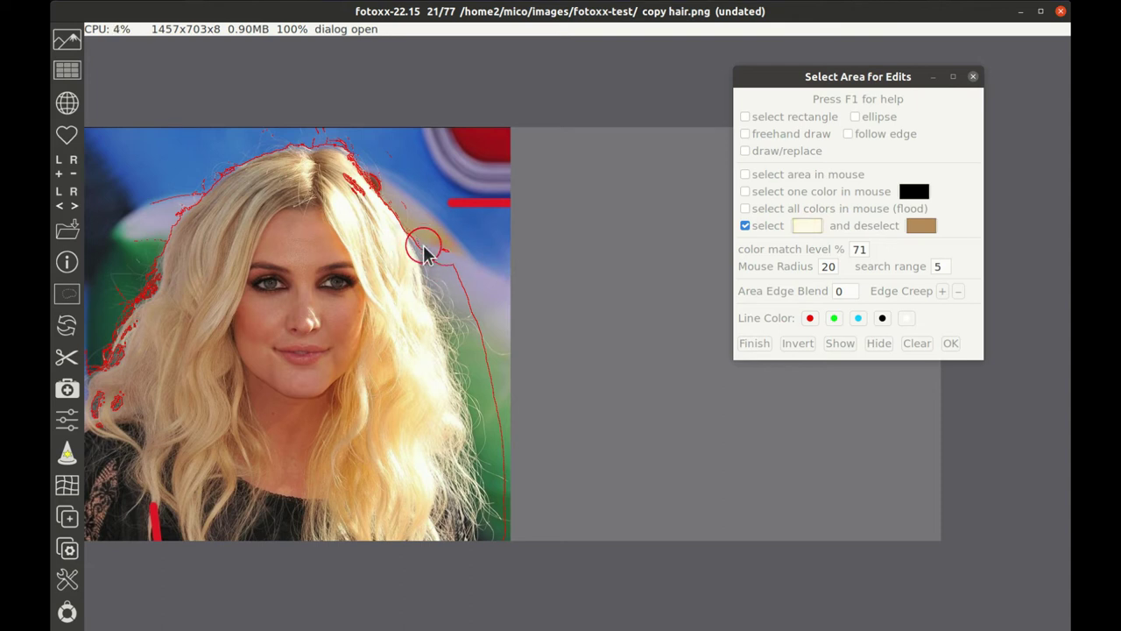
left_click(424, 245, "shift")
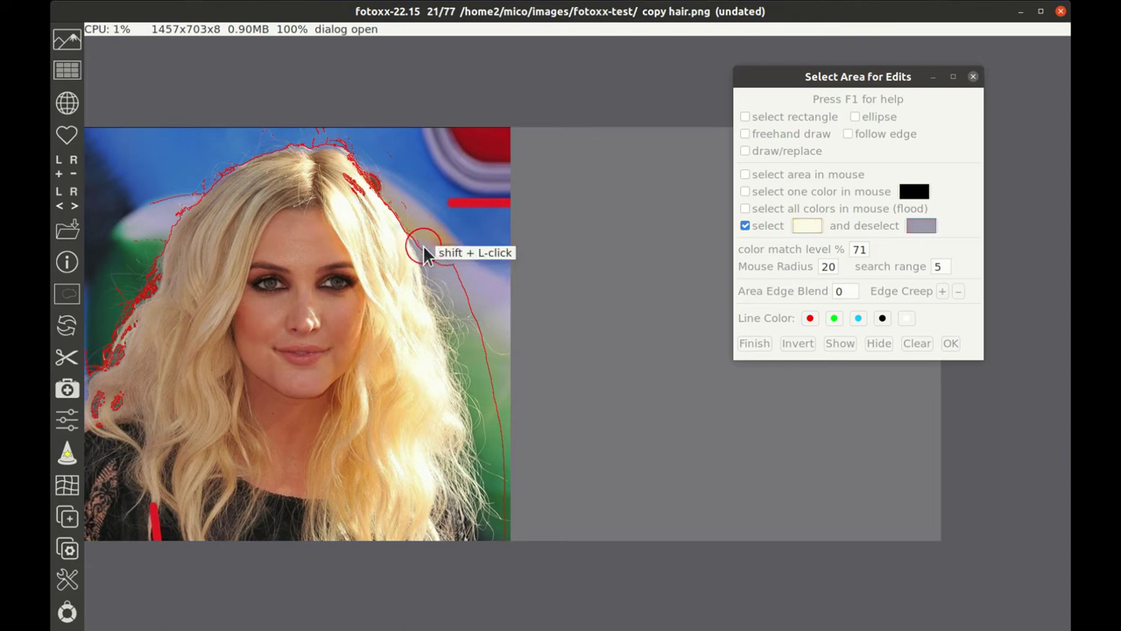
mouse_move(425, 245)
left_mouse_down()
mouse_move(464, 337)
mouse_move(465, 279)
mouse_move(469, 290)
mouse_move(470, 305)
mouse_move(443, 320)
mouse_move(469, 402)
mouse_move(464, 320)
mouse_move(483, 374)
mouse_move(489, 409)
mouse_move(478, 429)
mouse_move(457, 325)
mouse_move(492, 464)
left_mouse_up()
left_click(461, 356, "shift")
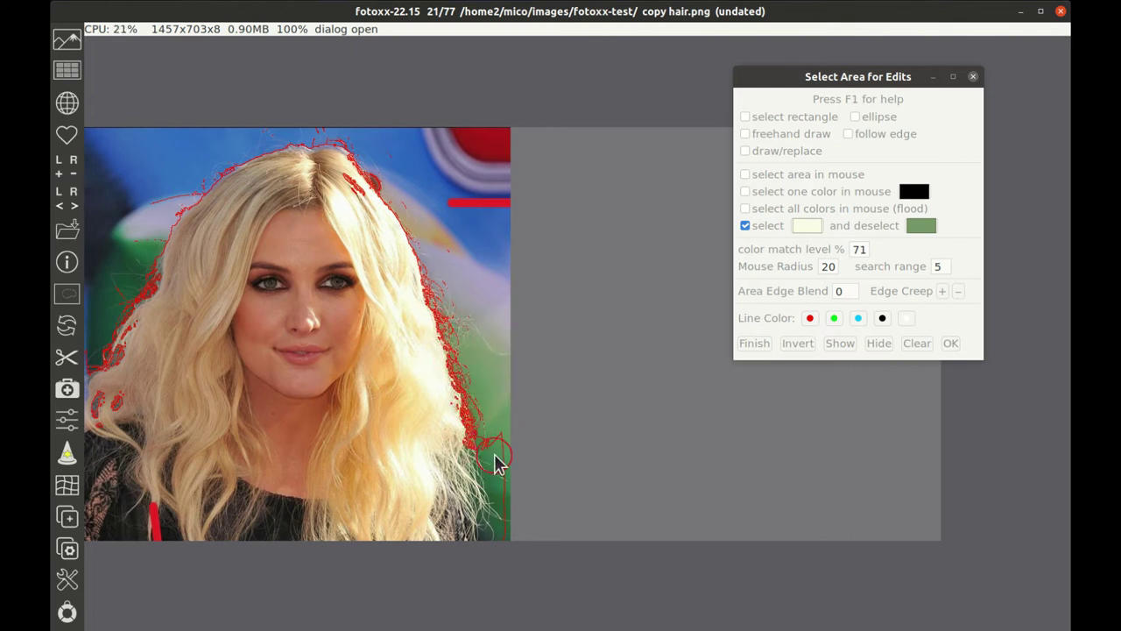
Sample the green and dark green backgrounds as deselect colours and trim them from between the lower-right hair strands.
left_click(493, 459, "shift")
mouse_move(470, 412)
left_mouse_down()
mouse_move(483, 483)
mouse_move(495, 441)
mouse_move(491, 509)
mouse_move(485, 536)
mouse_move(455, 535)
mouse_move(478, 462)
left_mouse_up()
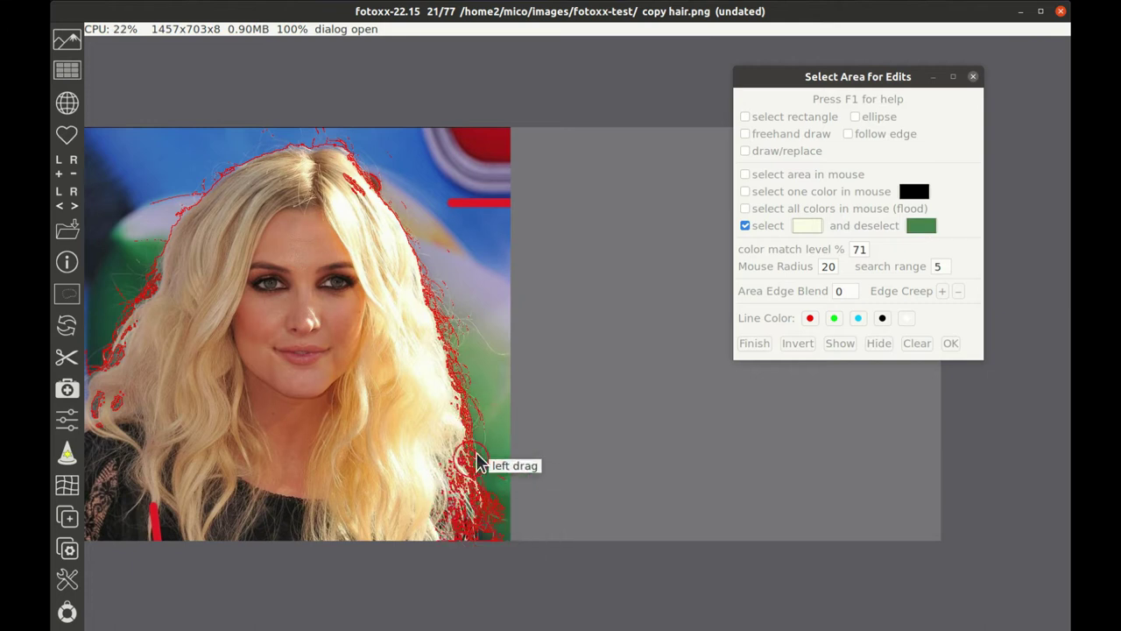
left_click(485, 543, "shift")
mouse_move(486, 541)
left_mouse_down()
mouse_move(473, 473)
mouse_move(454, 527)
mouse_move(446, 469)
mouse_move(433, 529)
mouse_move(469, 537)
mouse_move(493, 517)
mouse_move(462, 394)
left_mouse_up()
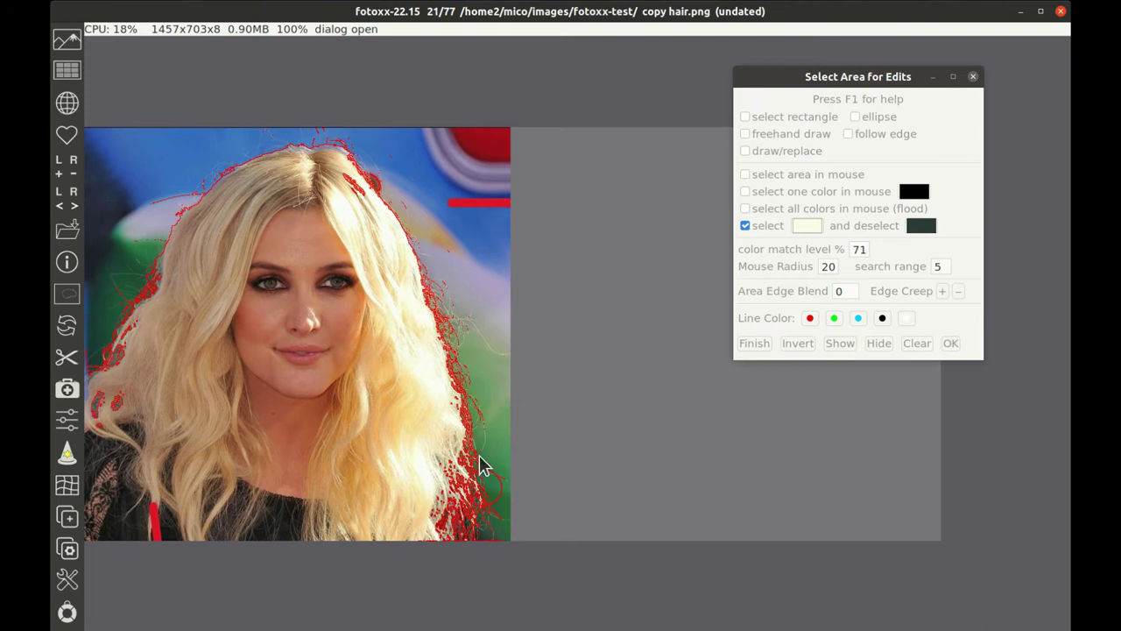
Sample a curly grey strand as select colour and the grey-green background beside it as deselect colour, and select the right-side flyaway hairs.
scroll(577, 334, "up", 2)
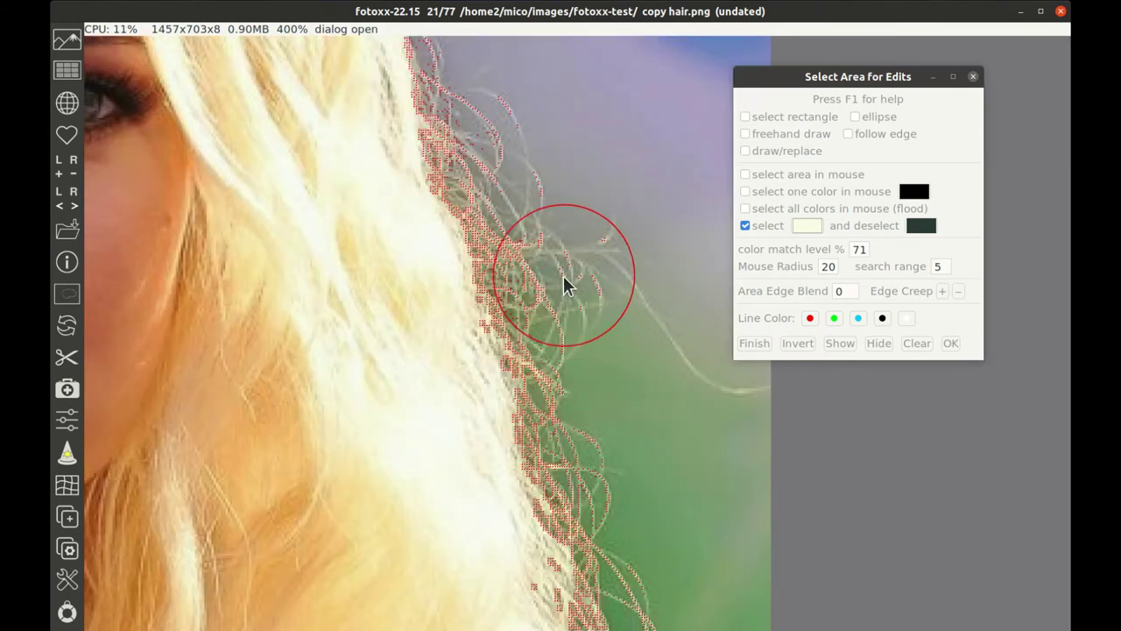
left_click(563, 276)
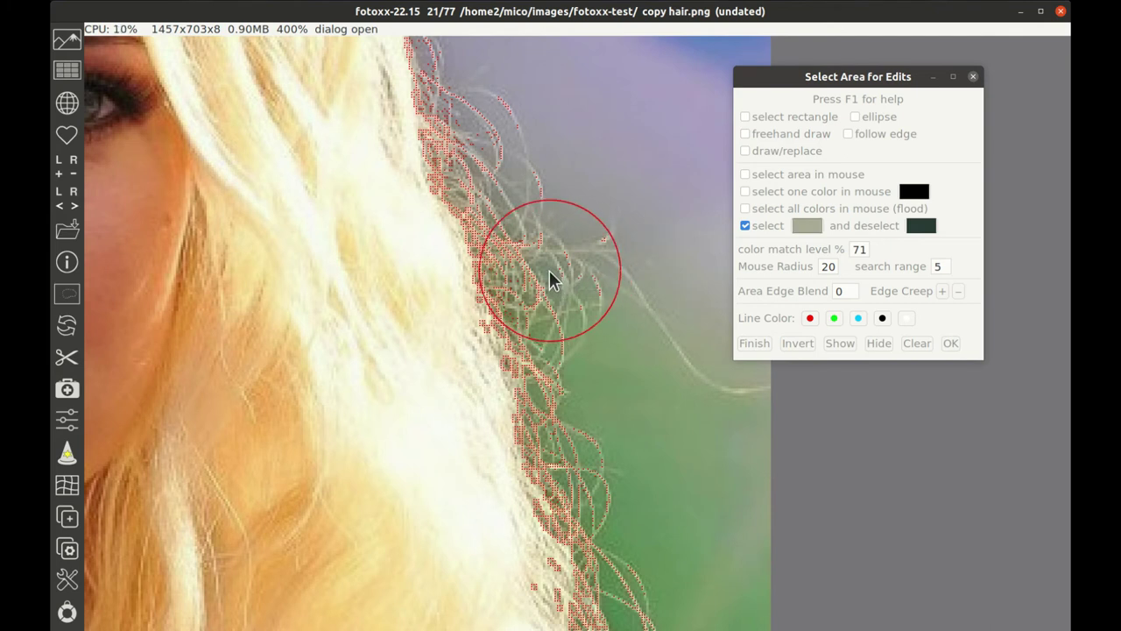
right_click(549, 271)
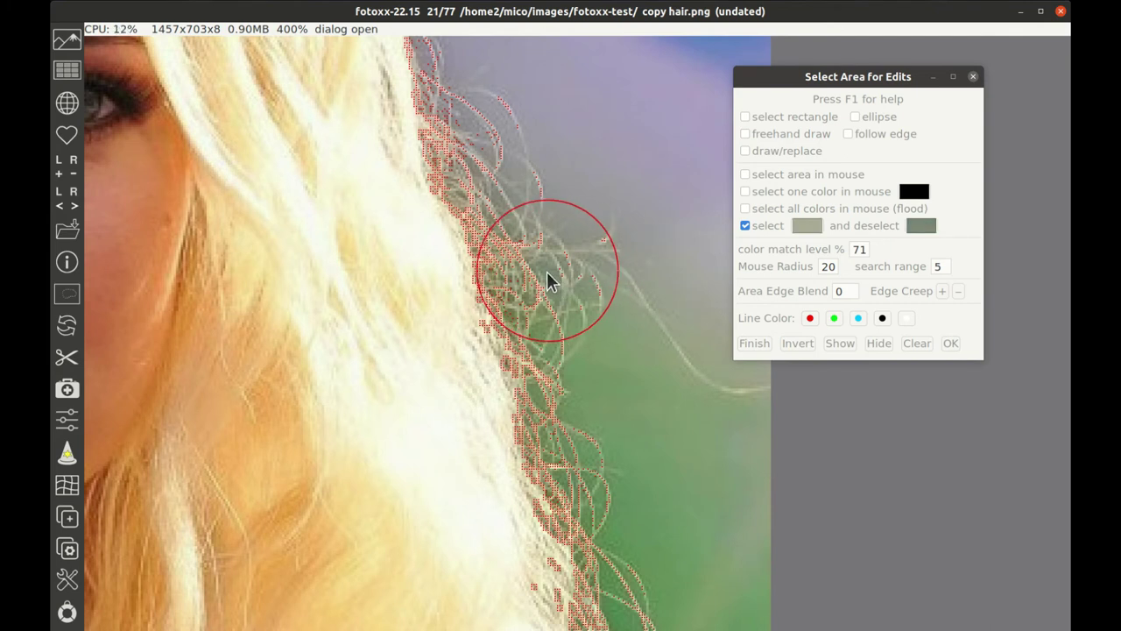
mouse_move(535, 280)
left_mouse_down()
mouse_move(553, 446)
mouse_move(517, 255)
mouse_move(453, 150)
left_mouse_up()
scroll(577, 342, "down", 1)
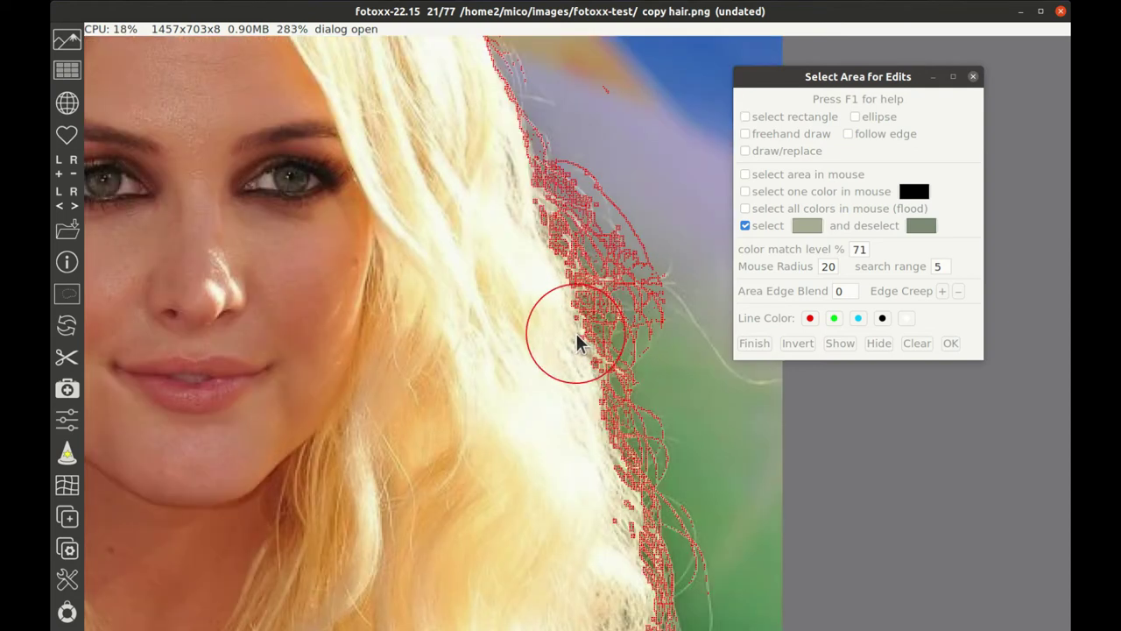
scroll(578, 334, "down", 2)
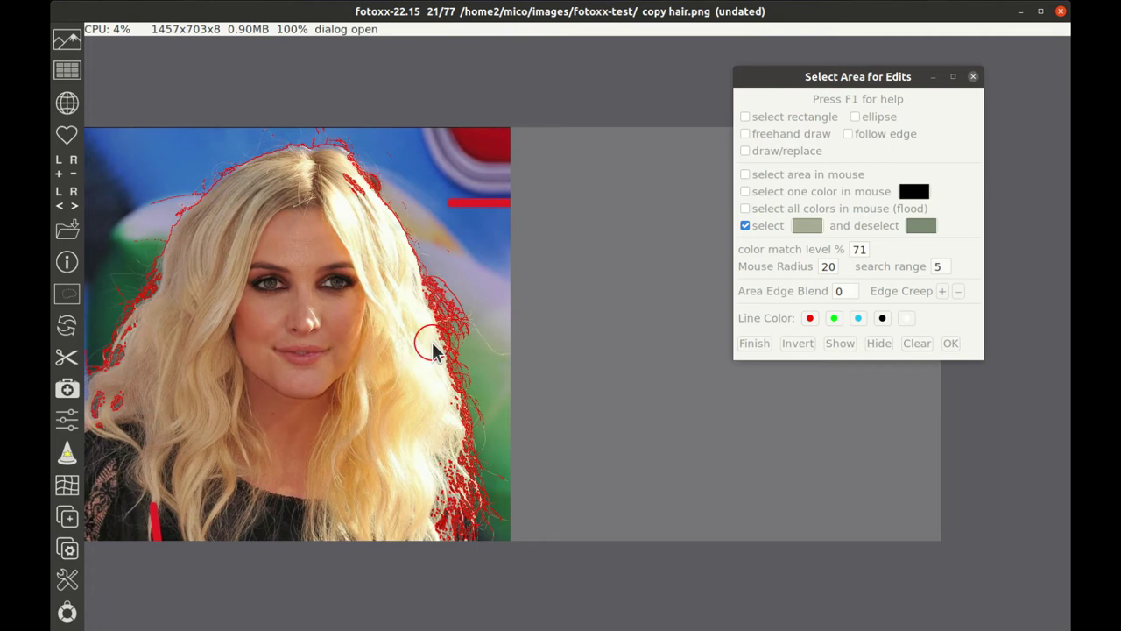
Finish the area by filling the woman's figure and keeping the result, hide the outline, and accept the selection.
left_click(750, 344)
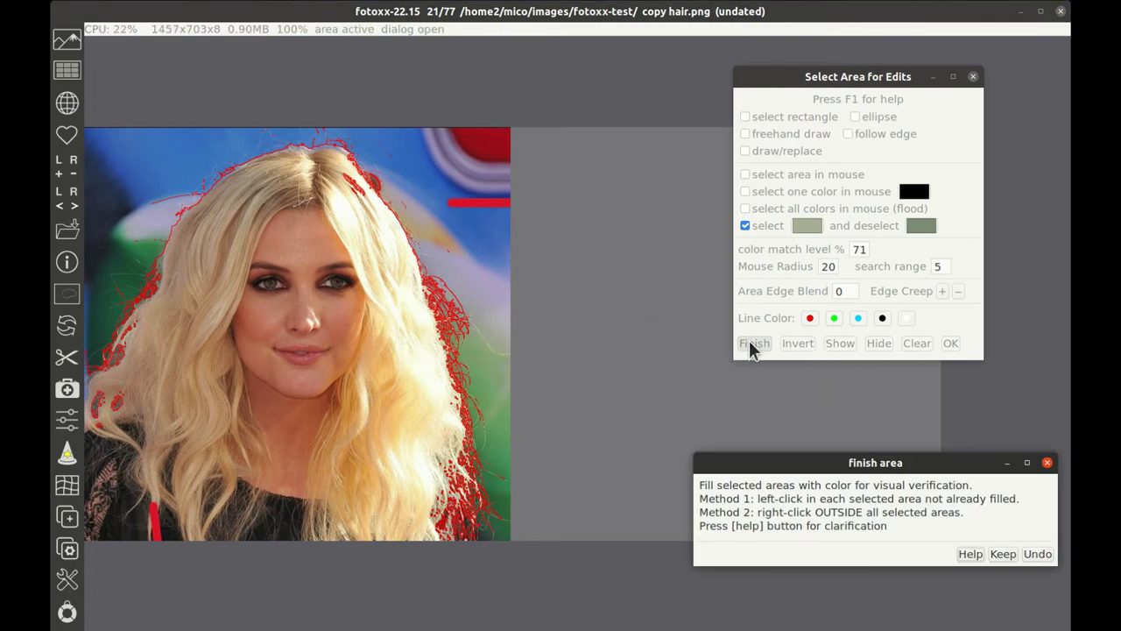
left_click_drag(823, 469, 704, 404)
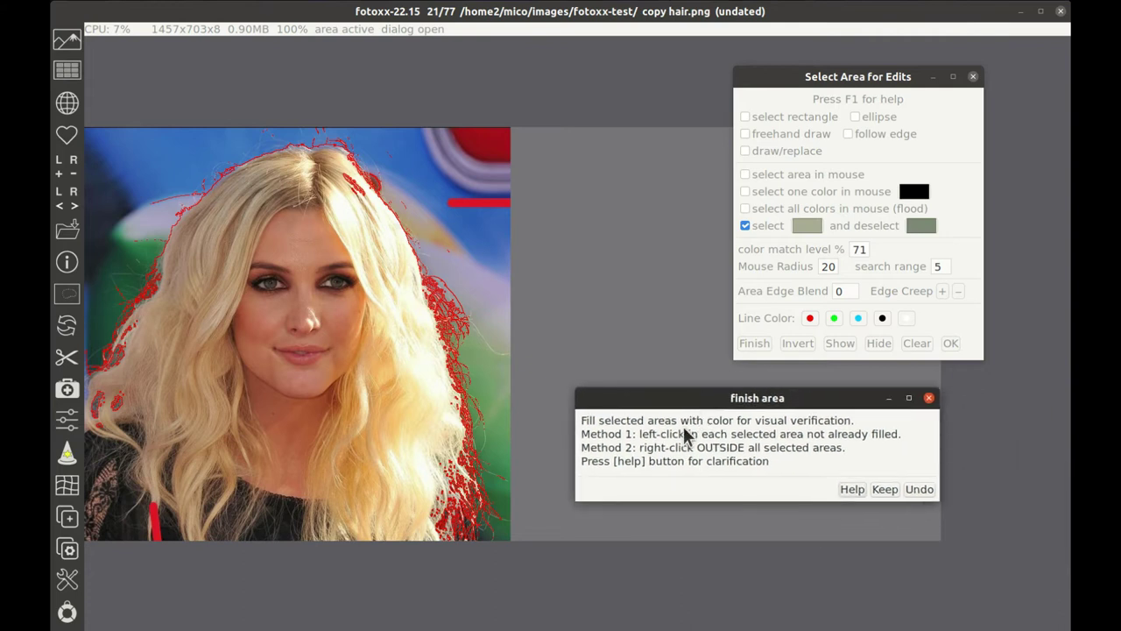
left_click(416, 377)
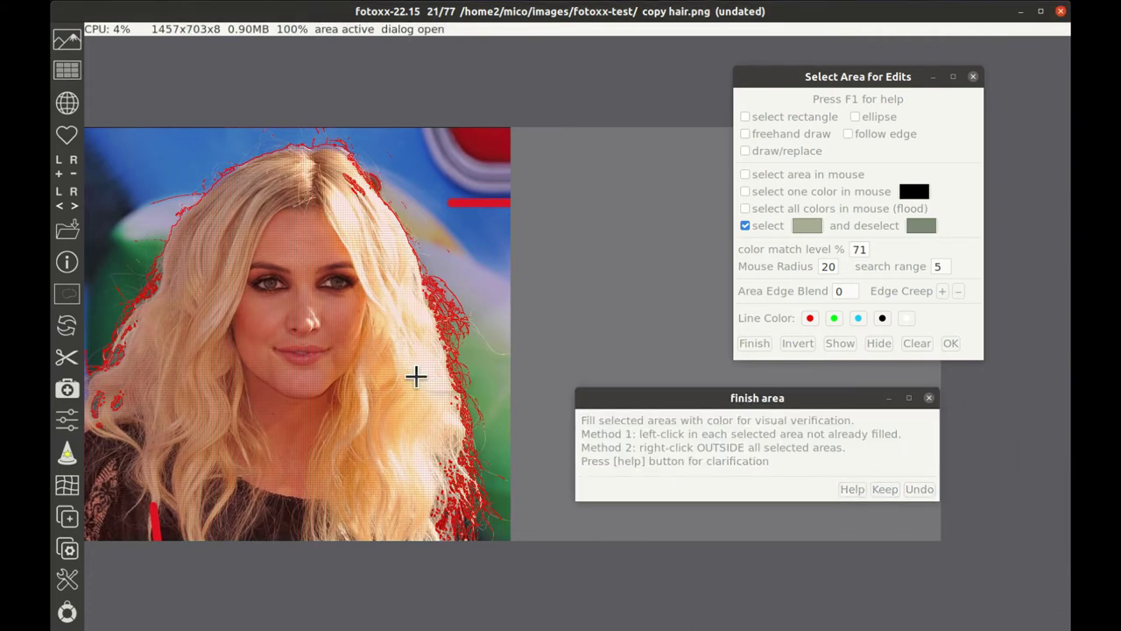
left_click(879, 488)
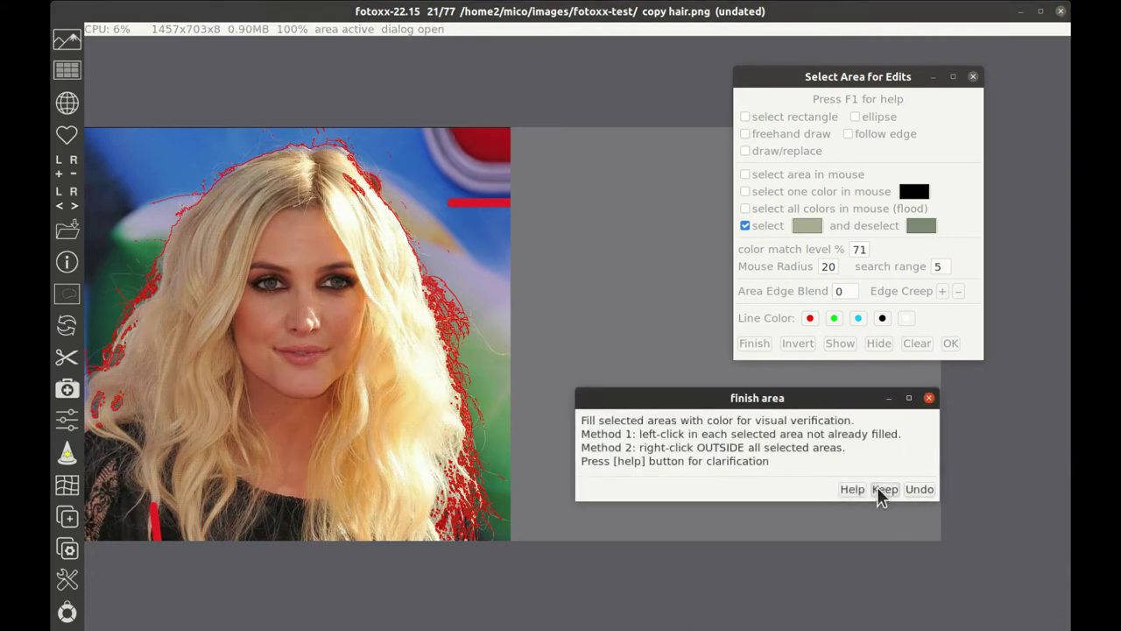
left_click(878, 346)
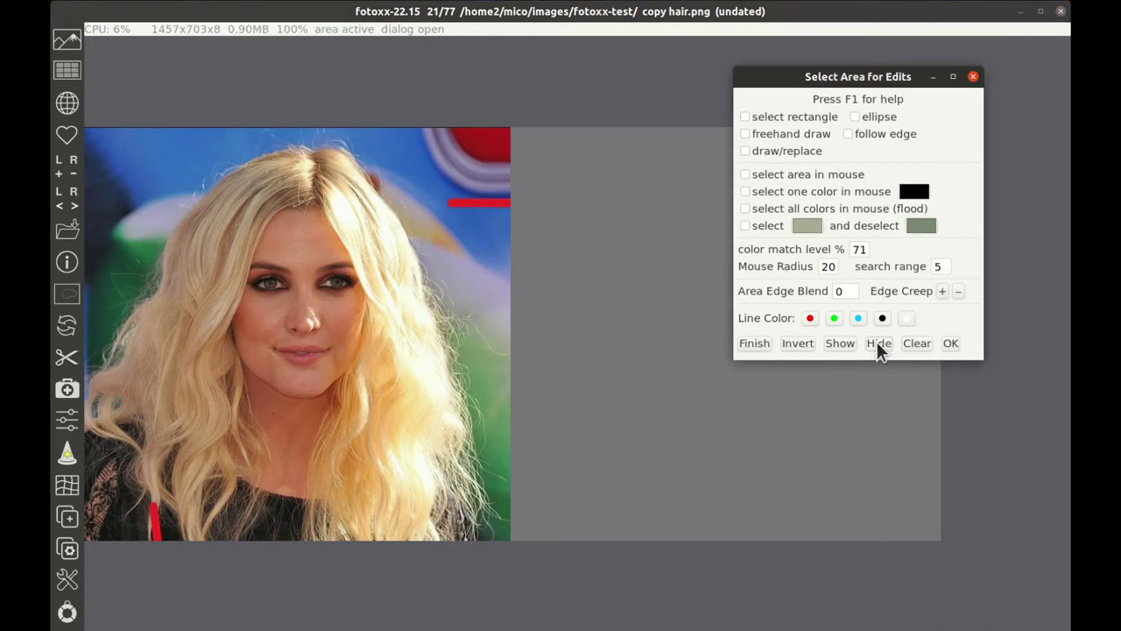
left_click(952, 345)
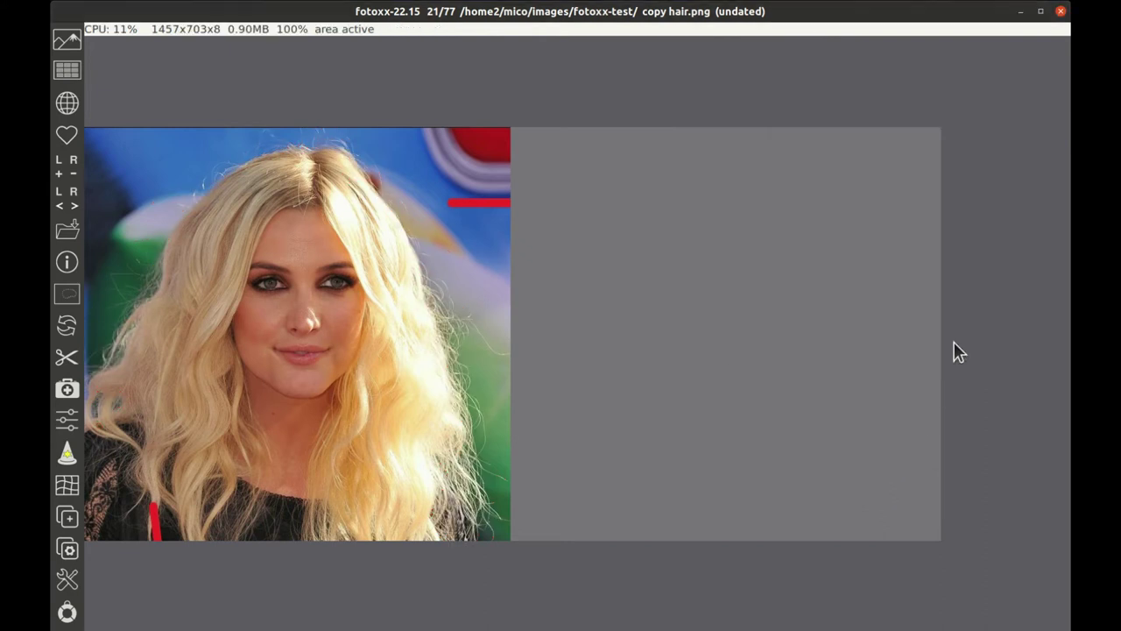
Copy the selected woman and paste her onto the blank grey canvas beside the original photo.
left_click(63, 297)
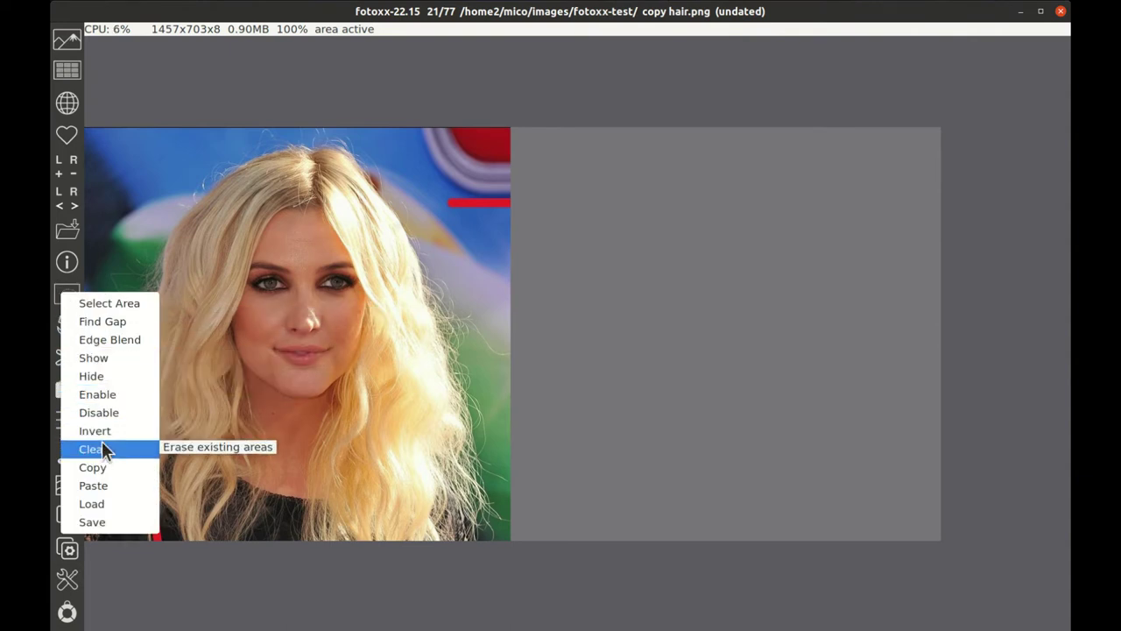
left_click(93, 466)
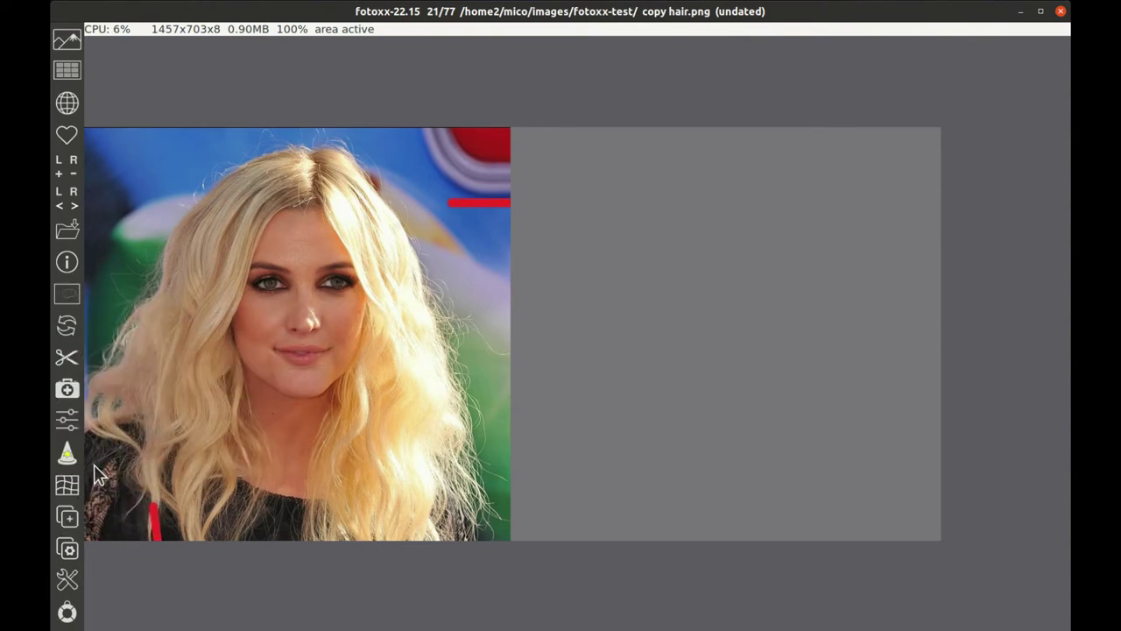
left_click(70, 297)
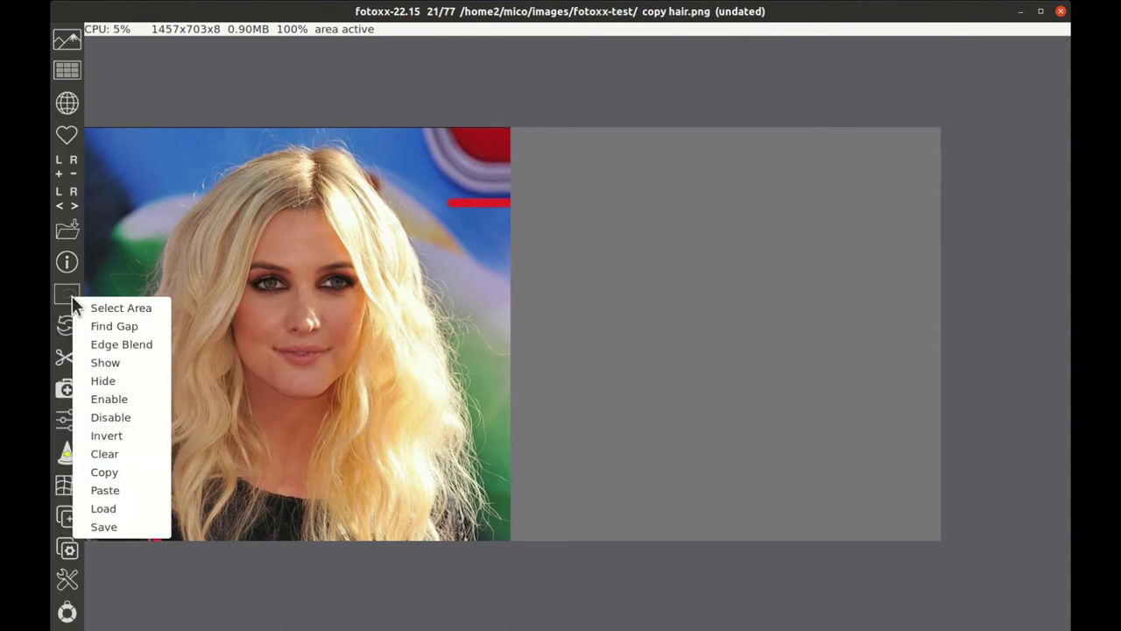
left_click(129, 490)
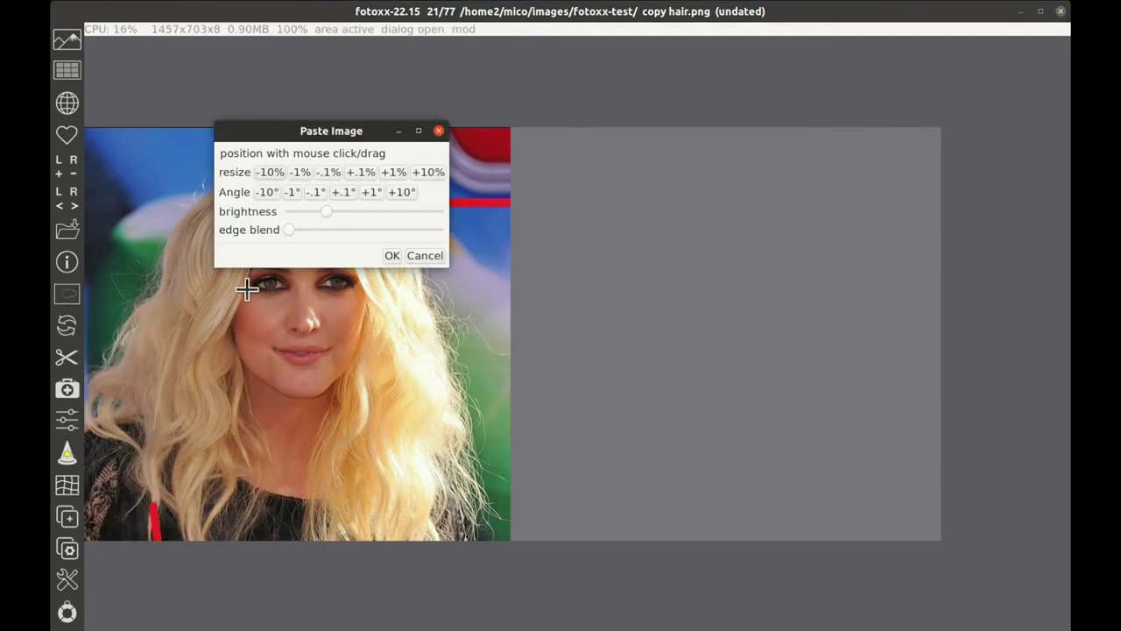
left_click(298, 326)
left_click_drag(299, 327, 688, 307)
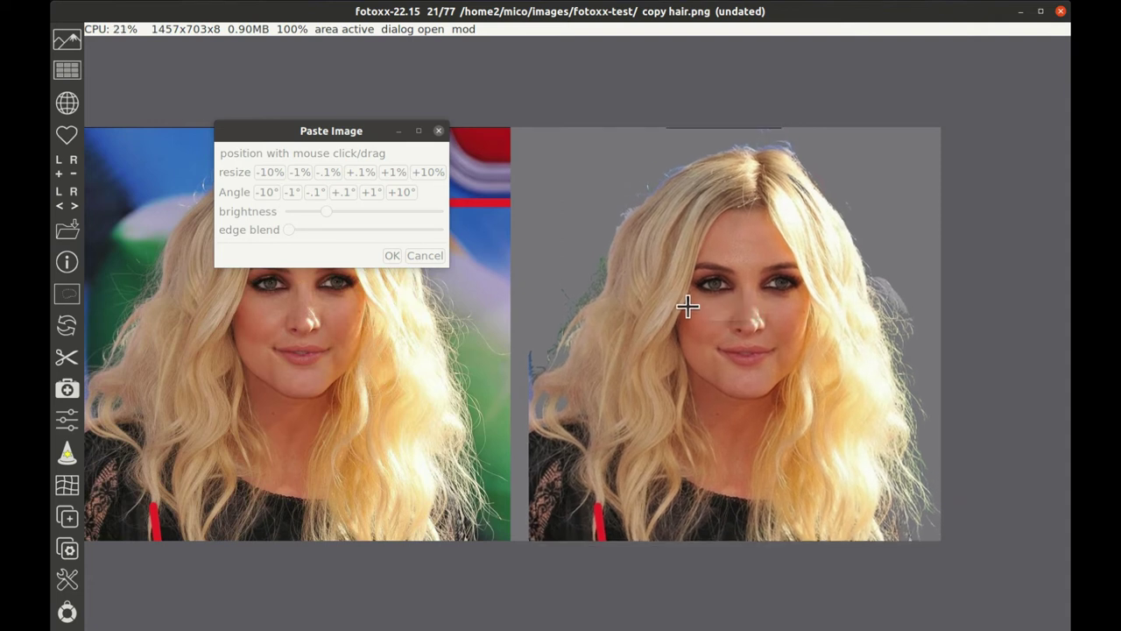
left_click(390, 255)
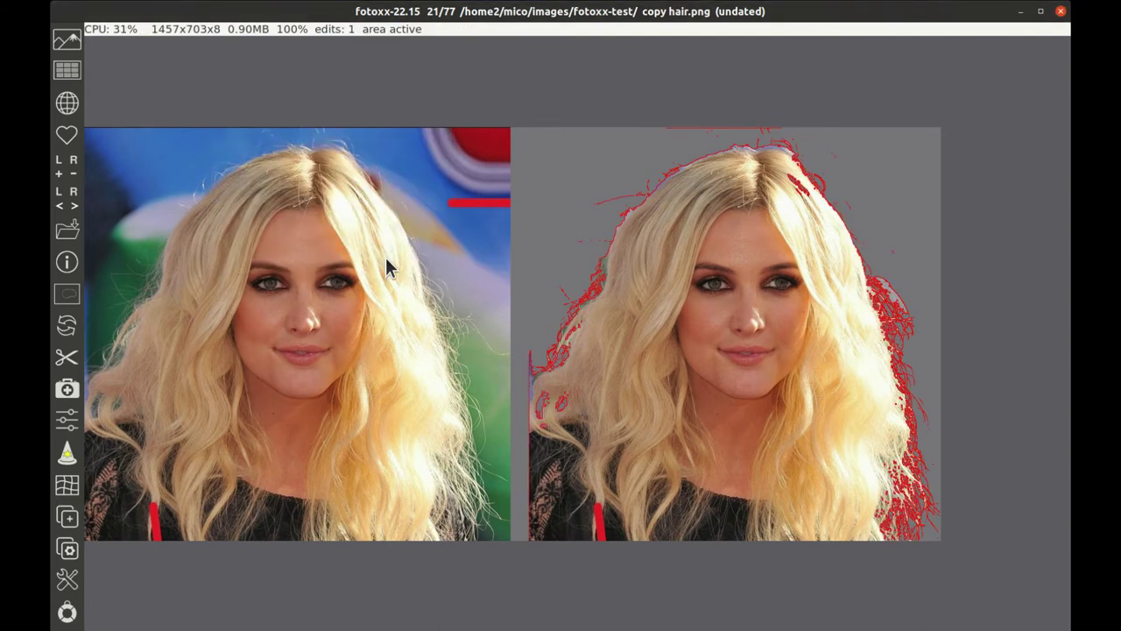
Hide the selection outline around the pasted woman on the grey canvas.
left_click(72, 296)
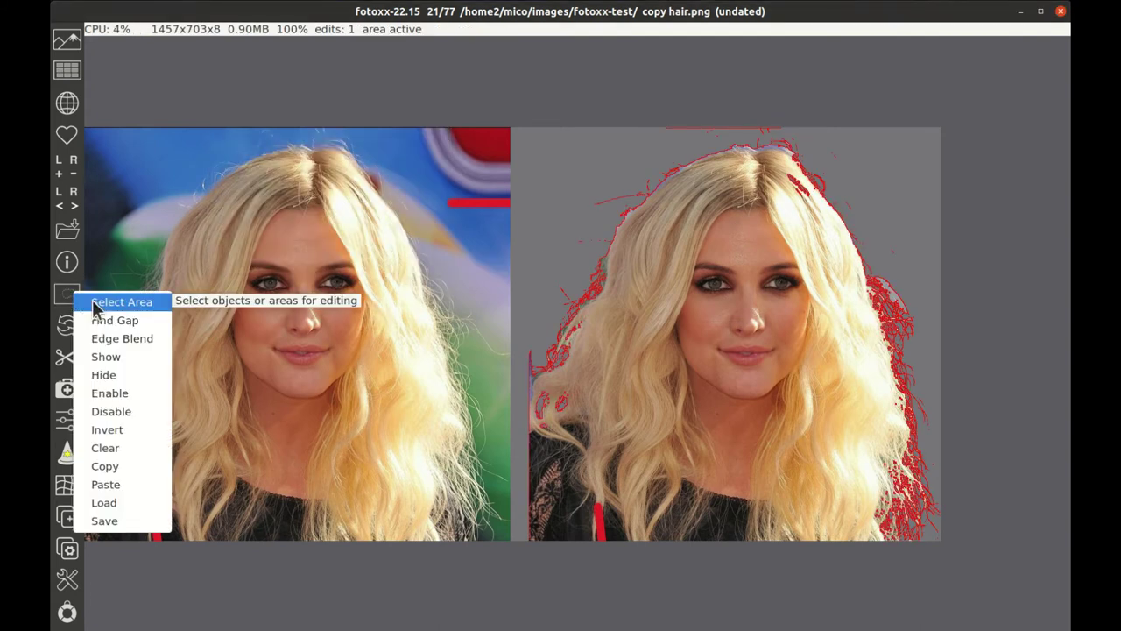
left_click(122, 375)
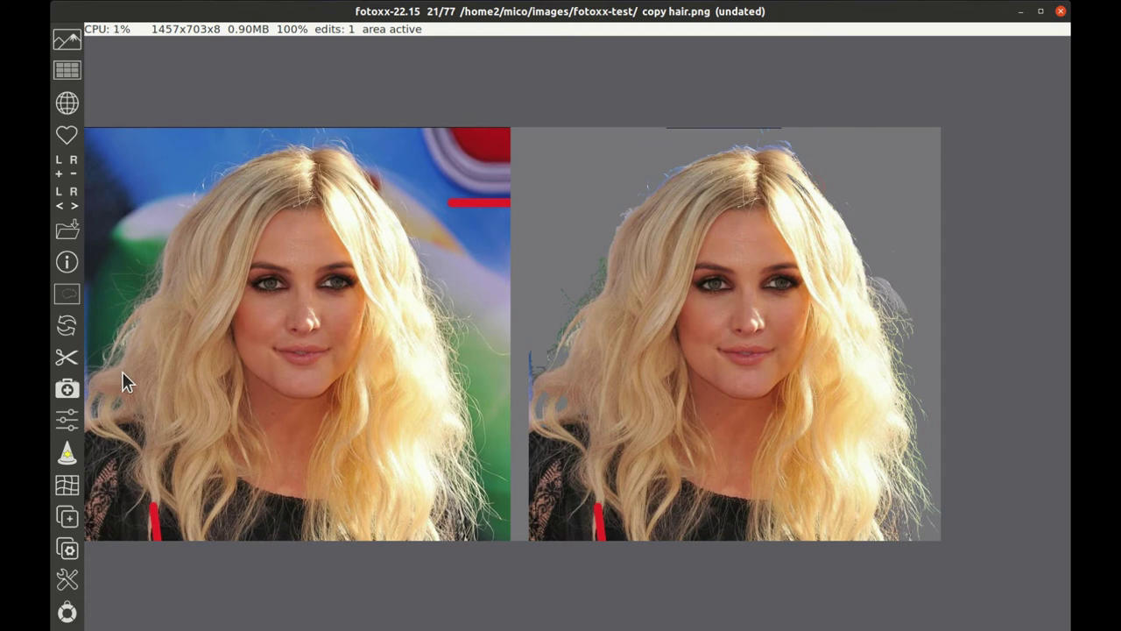
scroll(600, 300, "up", 3)
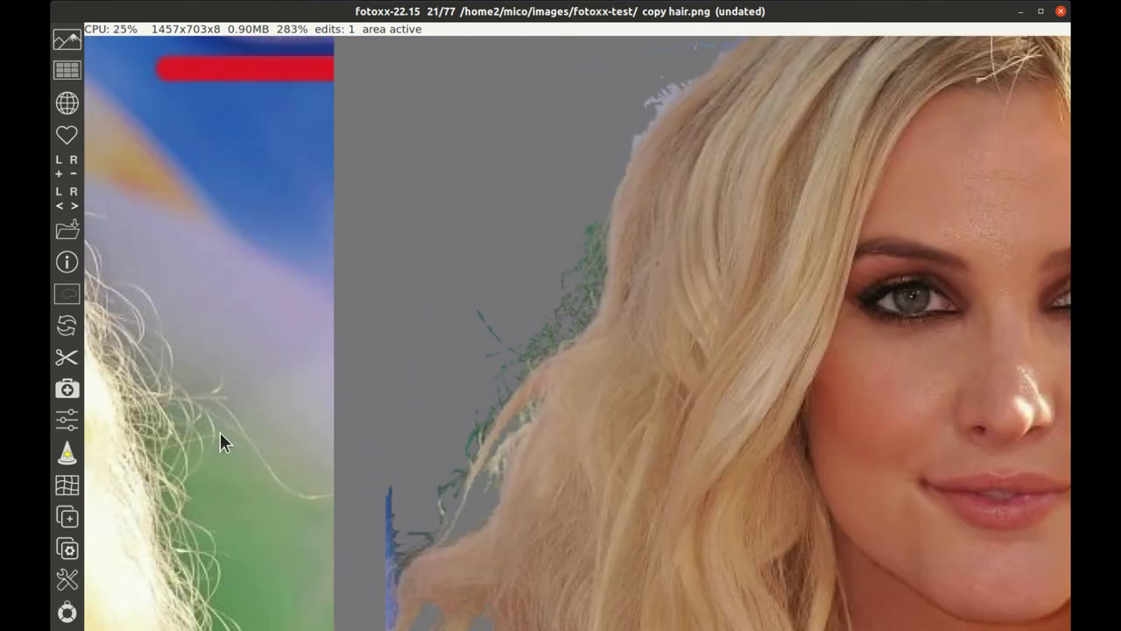
With Paint Image, sample the grey canvas colour, raise the centre opacity to 58, and paint over the blue streak beside the lower-left hair.
left_click(67, 358)
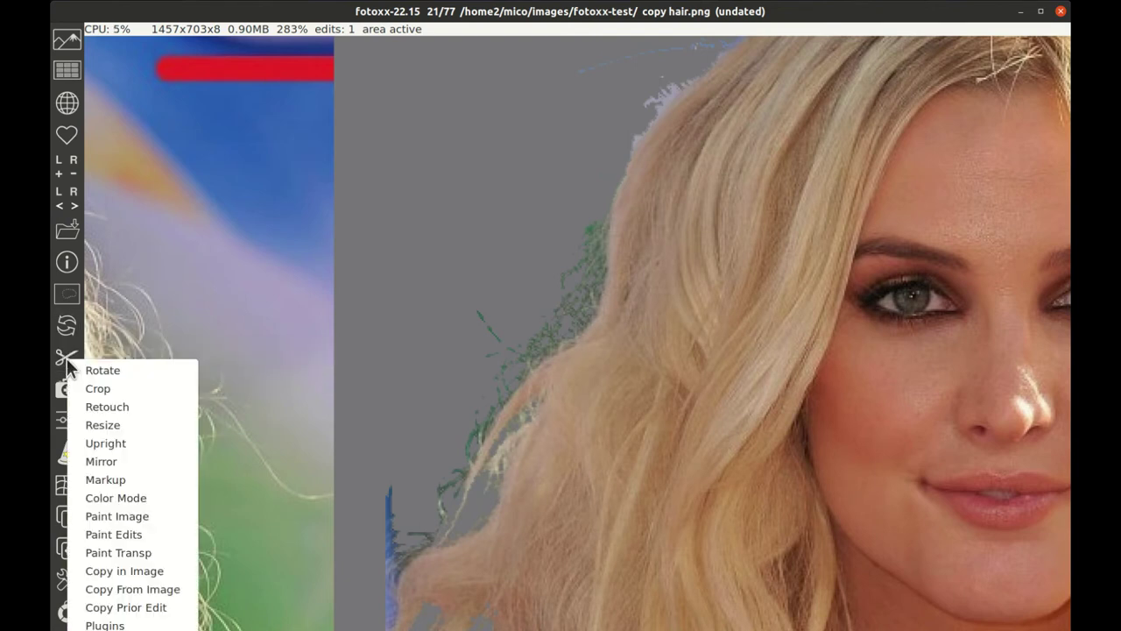
left_click(141, 515)
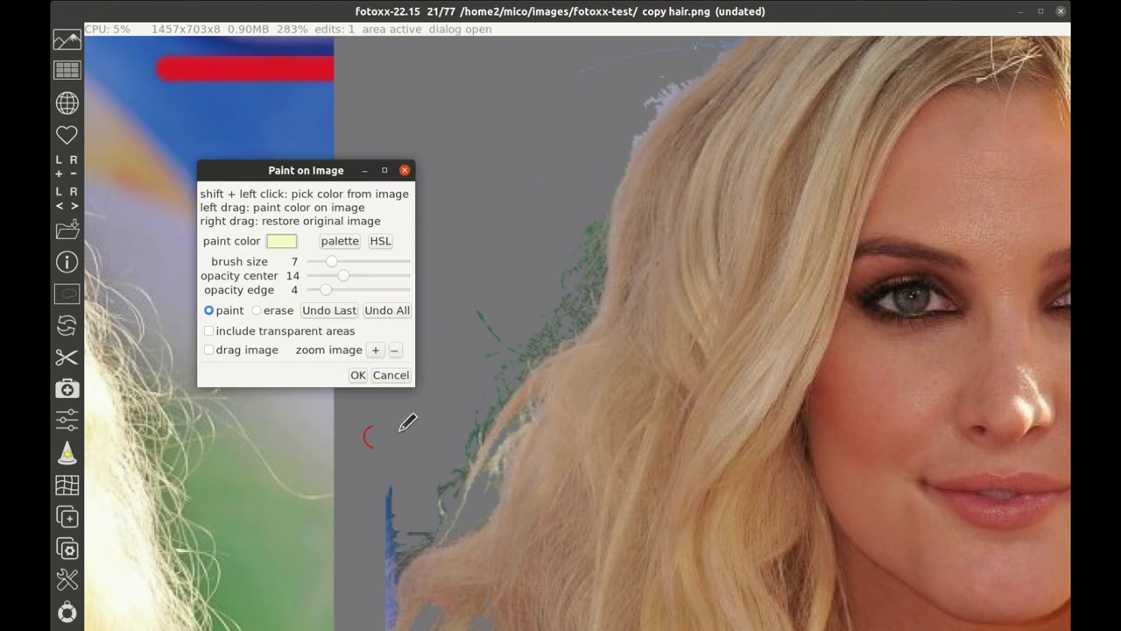
mouse_move(361, 174)
left_mouse_down()
mouse_move(465, 138)
mouse_move(434, 54)
mouse_move(358, 46)
left_mouse_up()
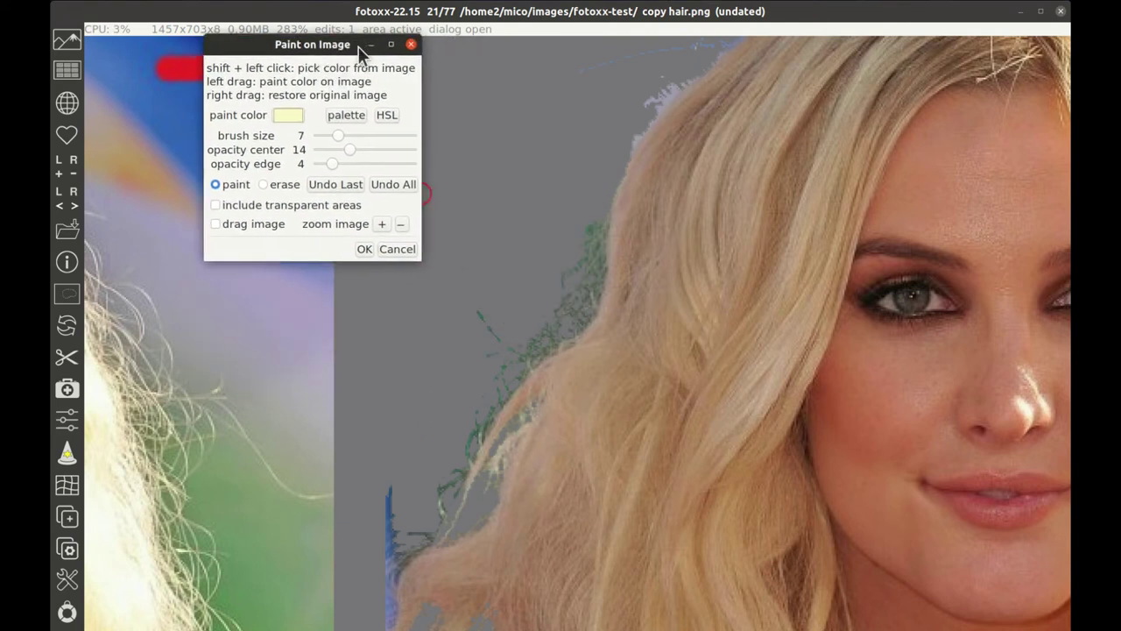
left_click(467, 178, "shift")
left_click_drag(396, 456, 389, 535)
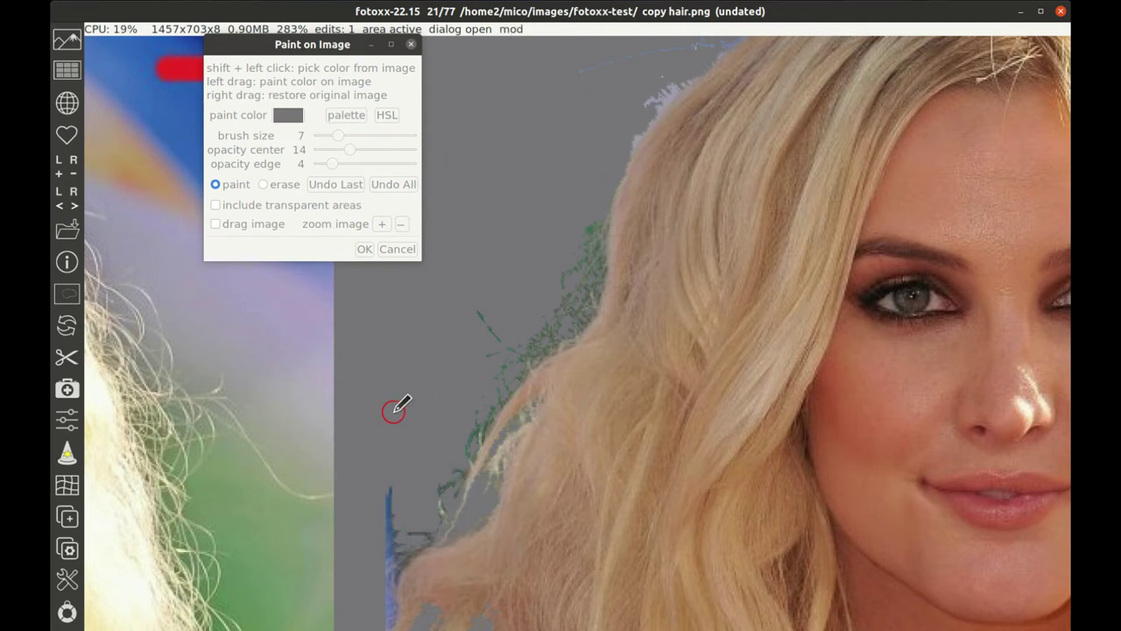
left_click(374, 149)
mouse_move(388, 488)
left_mouse_down()
mouse_move(387, 526)
mouse_move(388, 470)
left_mouse_up()
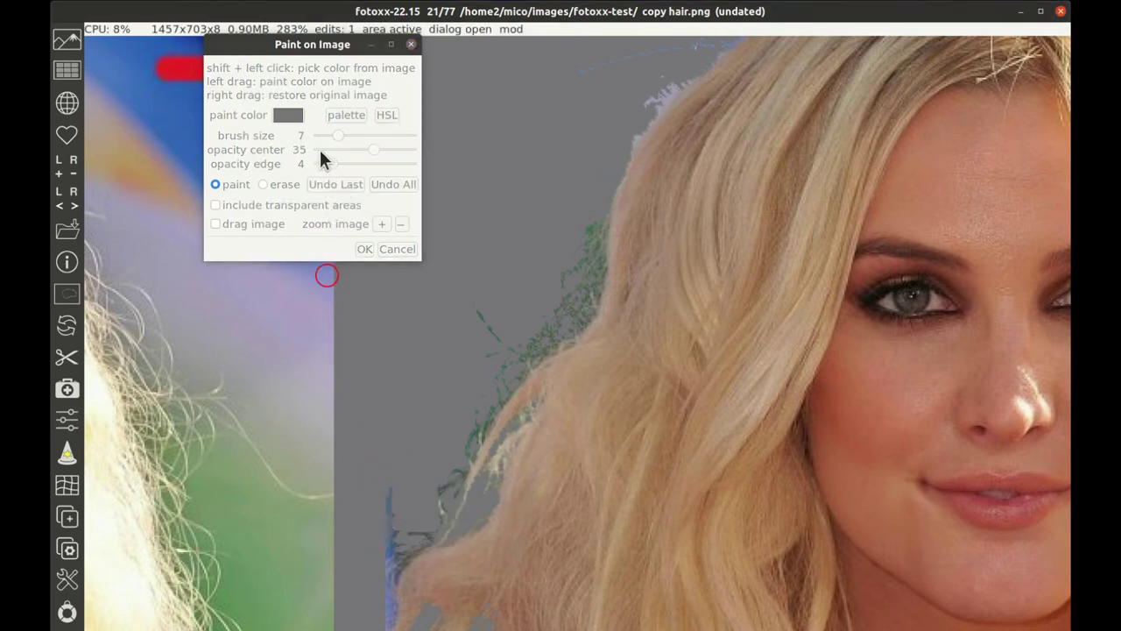
left_click(391, 149)
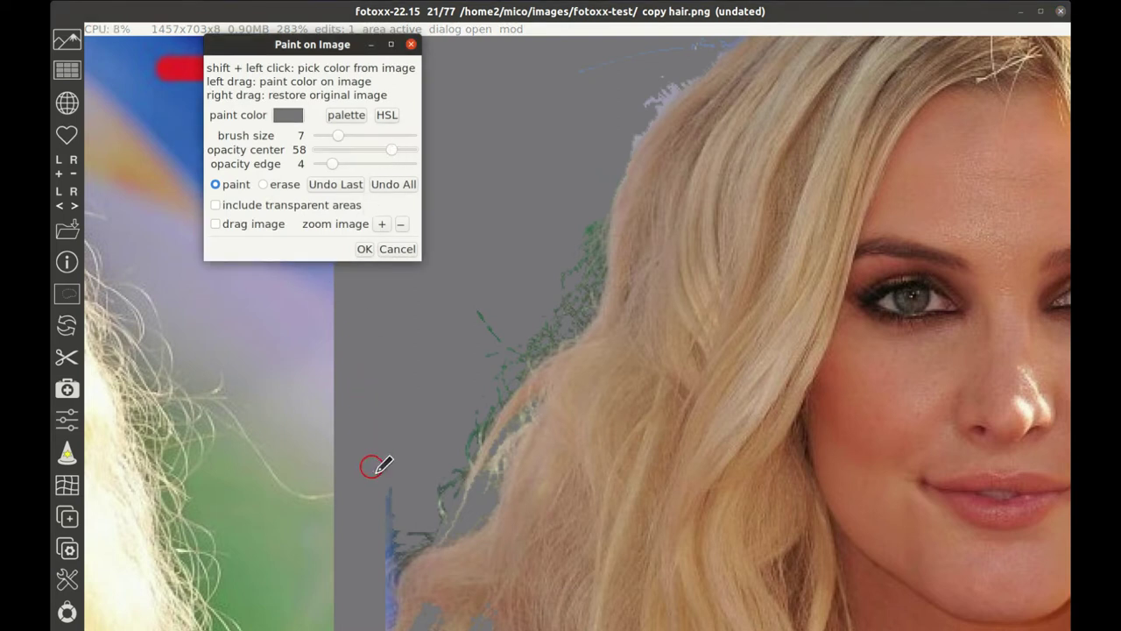
mouse_move(397, 493)
left_mouse_down()
mouse_move(383, 531)
mouse_move(388, 522)
mouse_move(381, 588)
mouse_move(399, 535)
mouse_move(383, 626)
mouse_move(380, 590)
mouse_move(400, 548)
mouse_move(388, 567)
left_mouse_up()
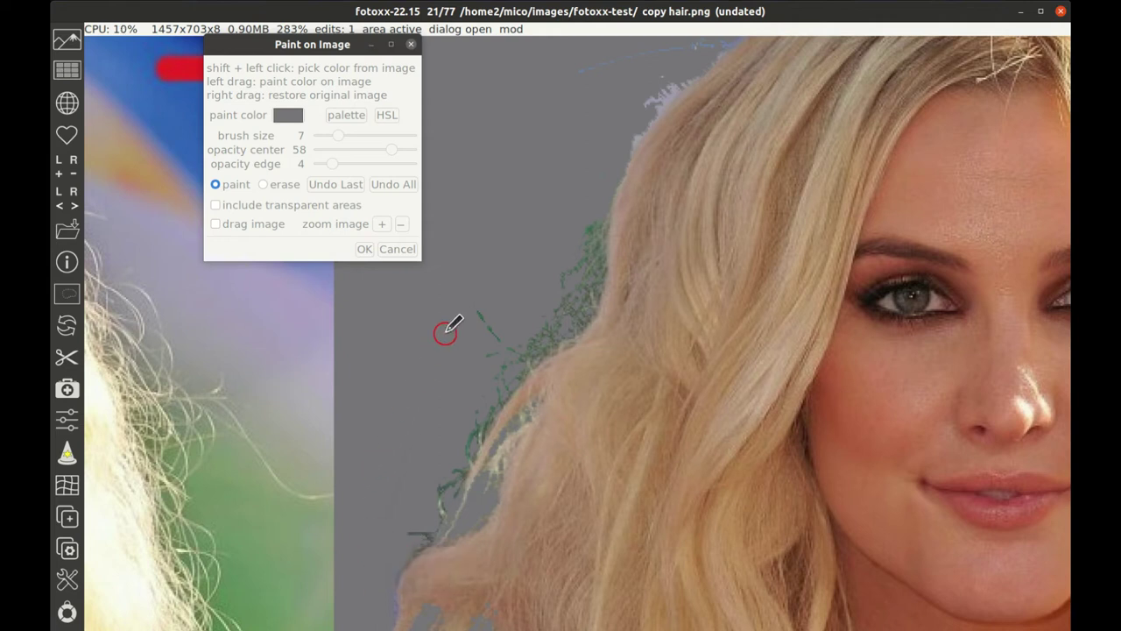
Sample a light brown hair colour, set brush size 25 and centre opacity 21, and paint over the green-tinted strands along the left hair edge.
left_click(568, 369, "shift")
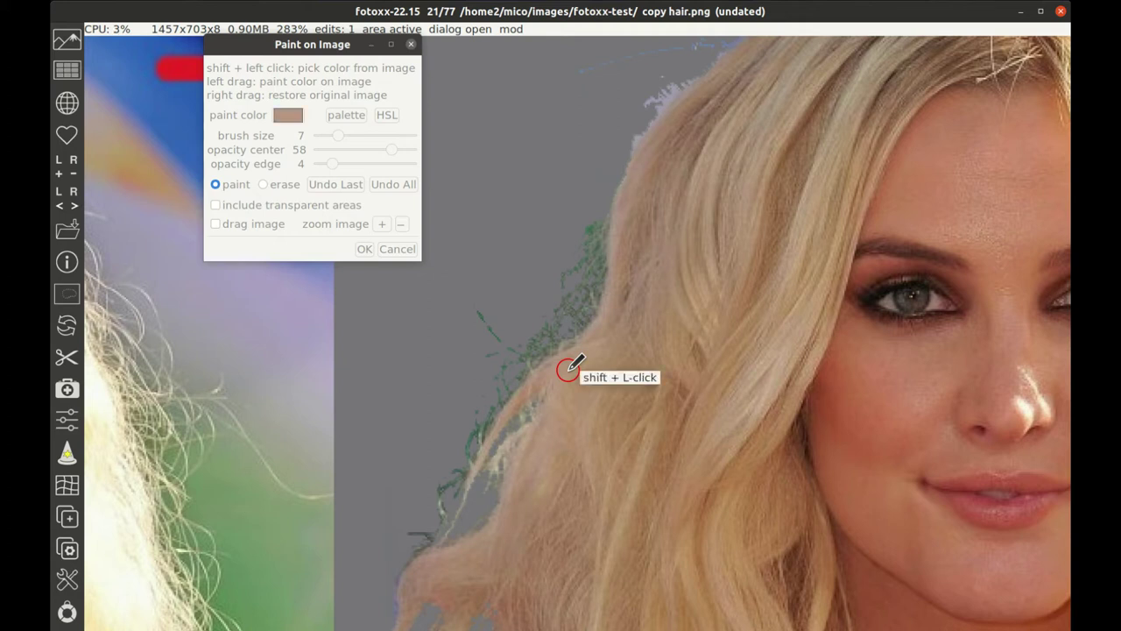
left_click(361, 150)
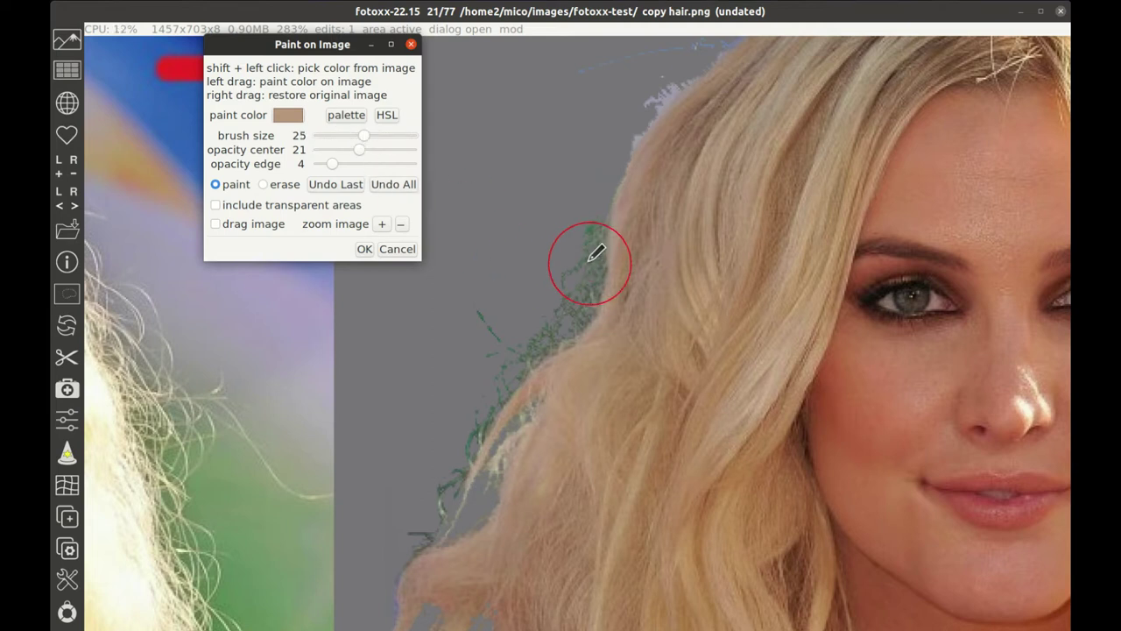
mouse_move(576, 245)
left_mouse_down()
mouse_move(403, 562)
mouse_move(528, 486)
mouse_move(542, 350)
mouse_move(601, 241)
mouse_move(592, 229)
mouse_move(505, 275)
mouse_move(504, 336)
mouse_move(517, 310)
mouse_move(519, 278)
mouse_move(502, 309)
mouse_move(510, 356)
mouse_move(487, 422)
mouse_move(437, 488)
mouse_move(422, 544)
mouse_move(400, 545)
mouse_move(448, 323)
left_mouse_up()
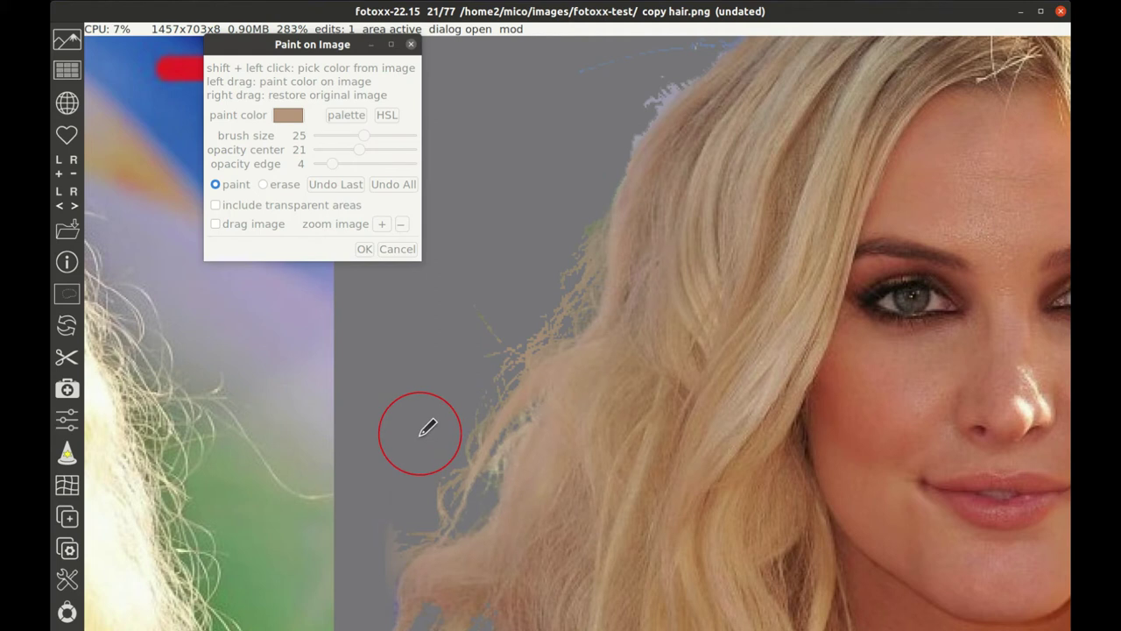
Resample the grey canvas colour, paint out the leftover tint beside the lower-left hair, and accept the painting.
left_click(403, 330, "shift")
mouse_move(401, 465)
left_mouse_down()
mouse_move(375, 564)
mouse_move(395, 519)
mouse_move(378, 548)
left_mouse_up()
left_click(365, 249)
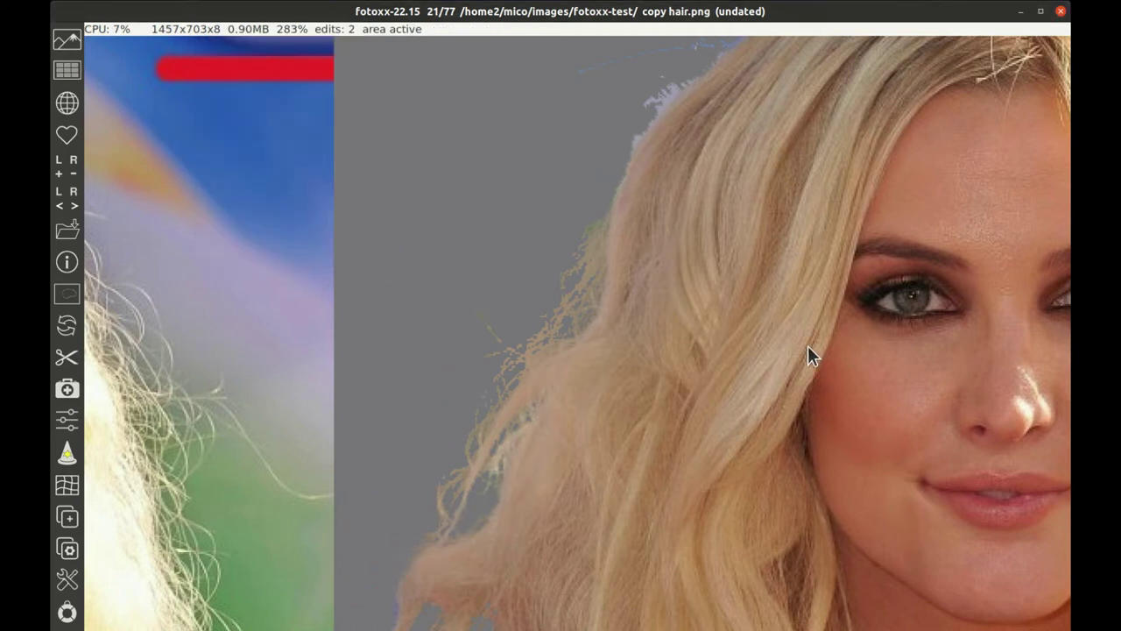
scroll(682, 311, "down", 2)
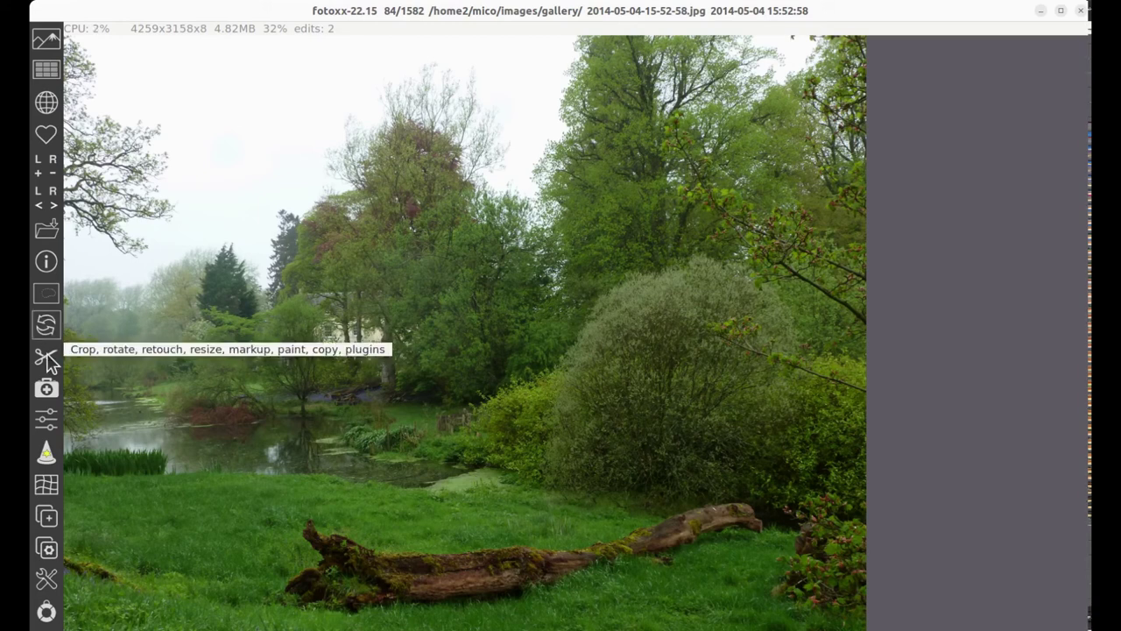
Rotate the pond landscape photo by 0.9 degrees and crop away the empty margins to 4210 x 3092.
left_click(48, 355)
left_click(82, 362)
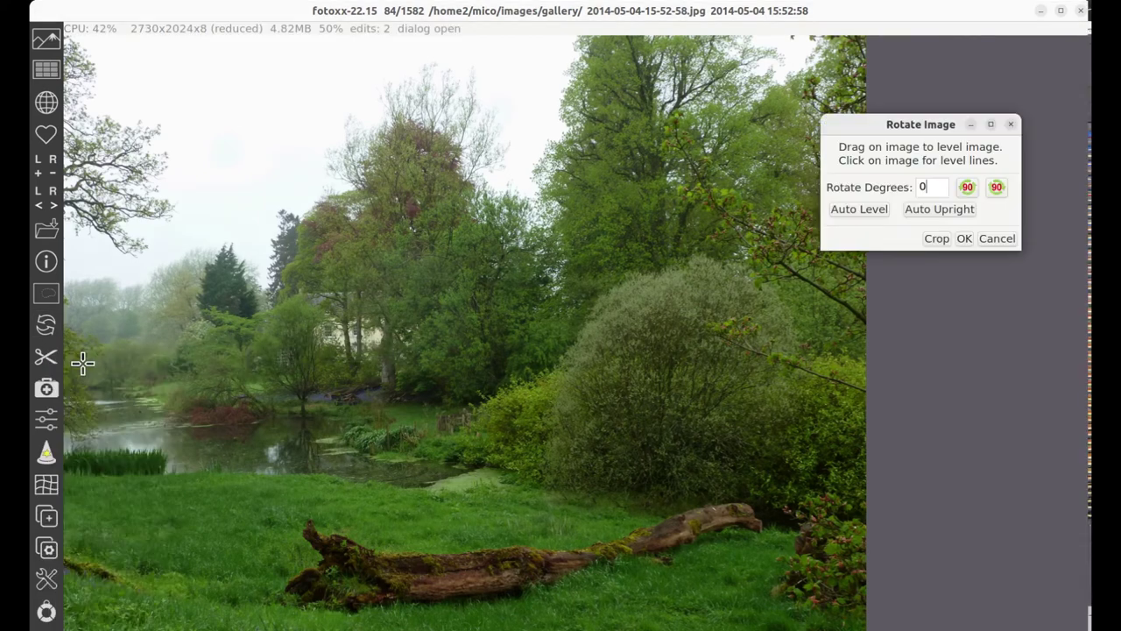
left_click_drag(130, 326, 138, 292)
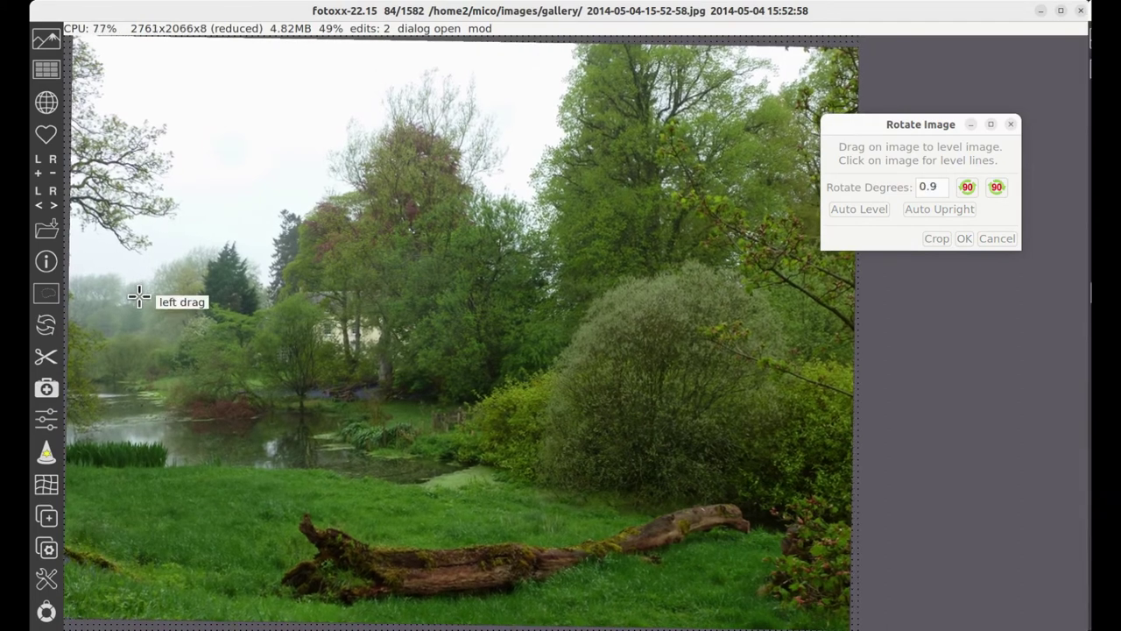
left_click(931, 233)
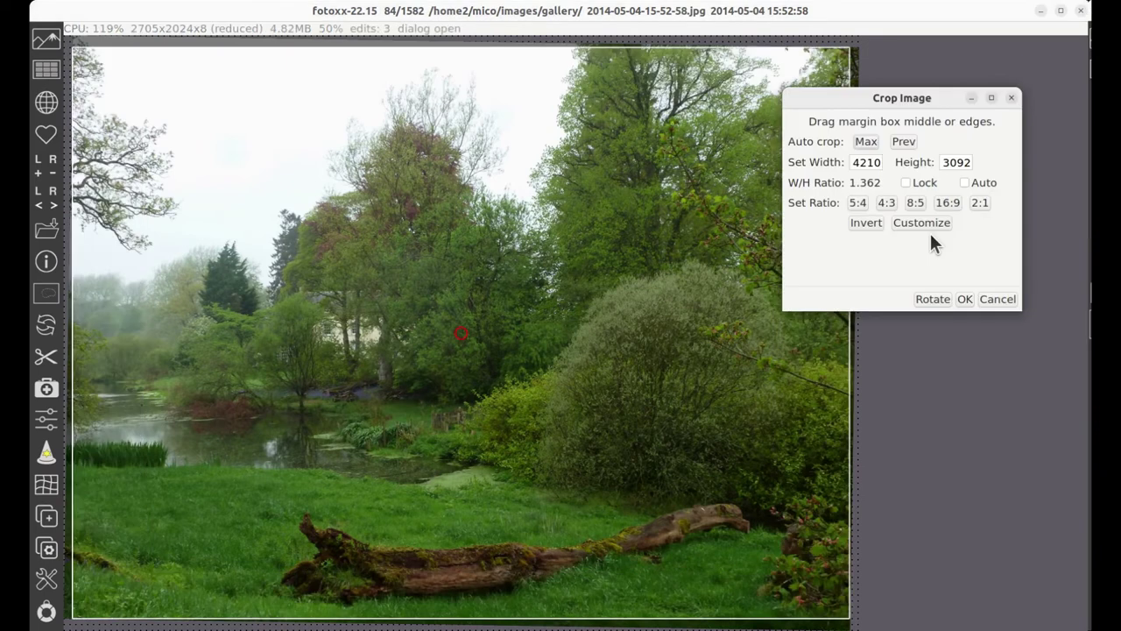
left_click(964, 298)
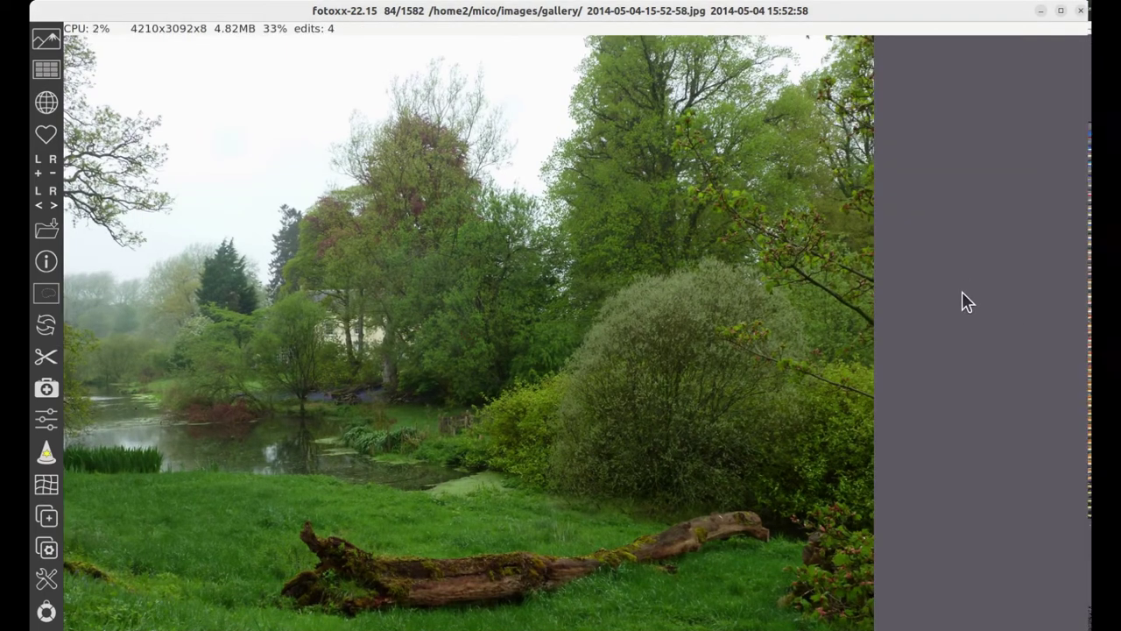
Crop a strip of sky off the top of the landscape photo, leaving it 4210 wide and 2841 high.
left_click(49, 347)
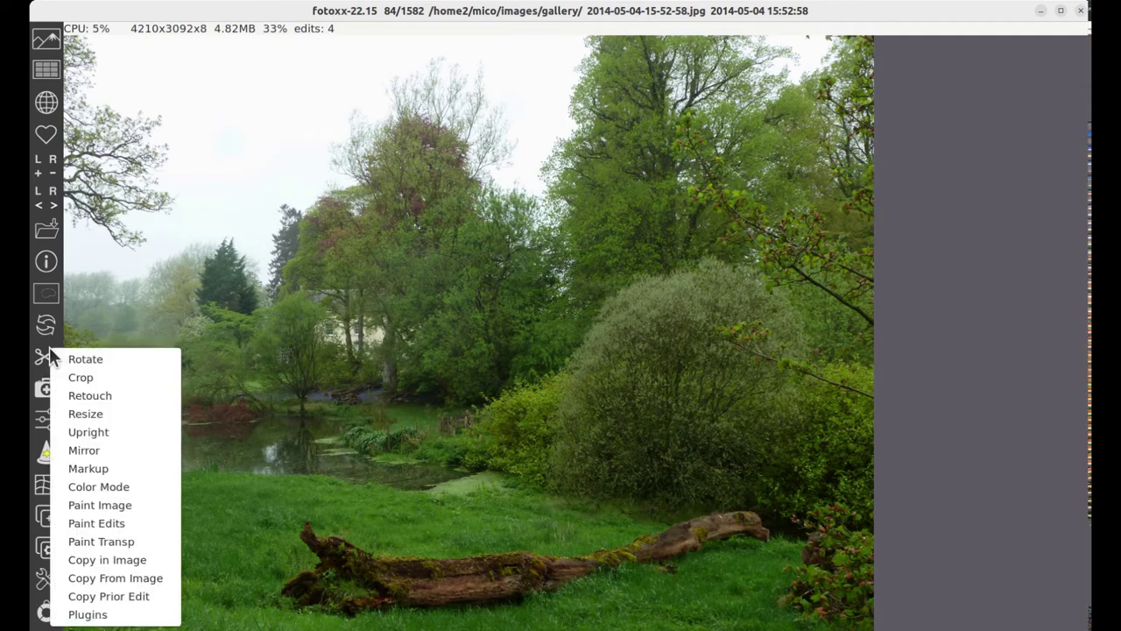
left_click(93, 370)
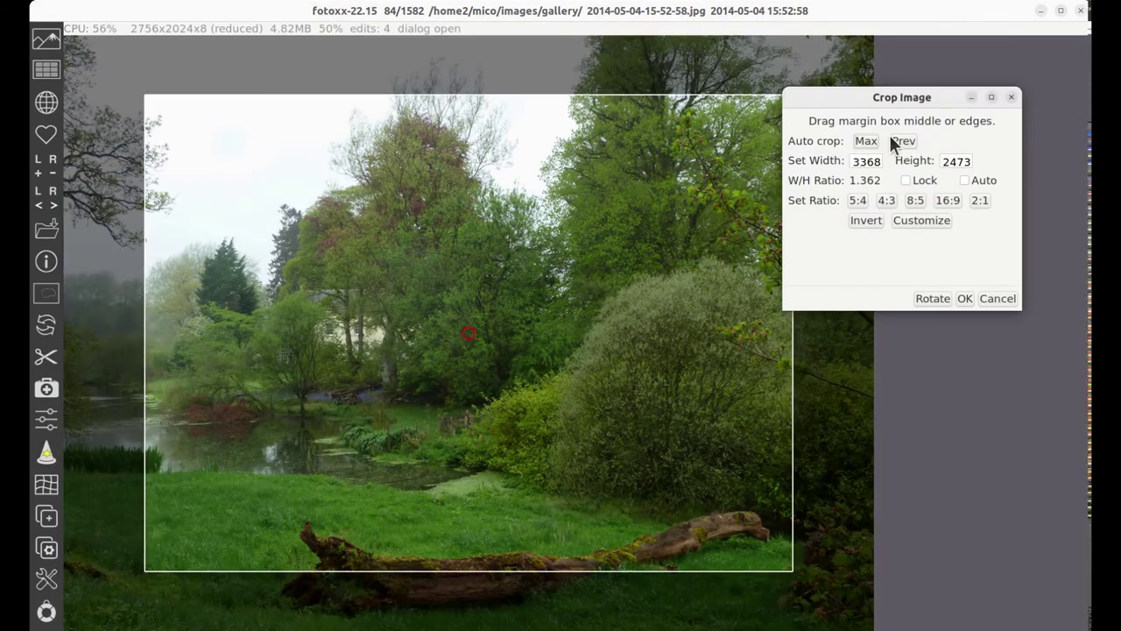
left_click(874, 138)
left_click_drag(511, 46, 485, 85)
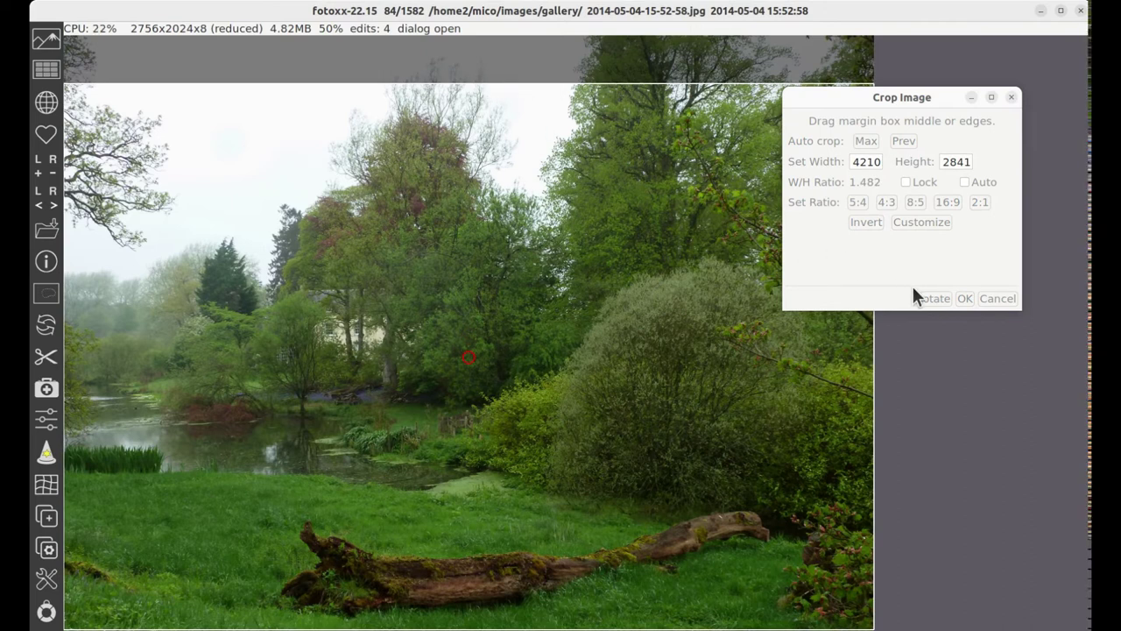
left_click(964, 298)
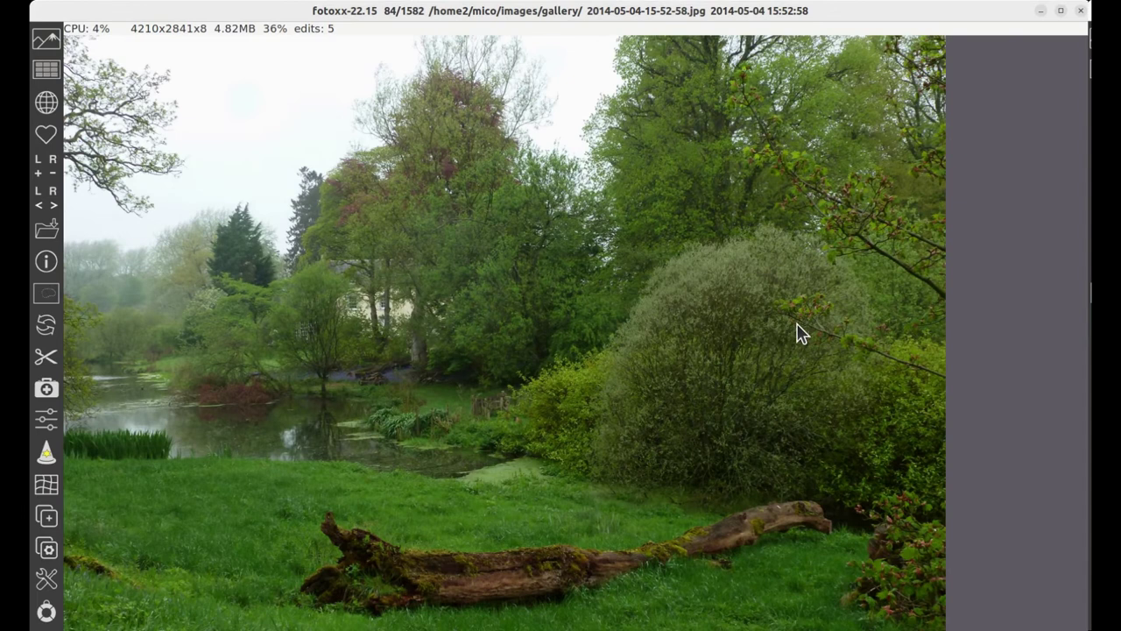
Retouch the landscape with brightness 0.08 and contrast 0.22, raising the curve's midpoint slightly and lowering its bright end.
left_click(47, 387)
left_click(101, 404)
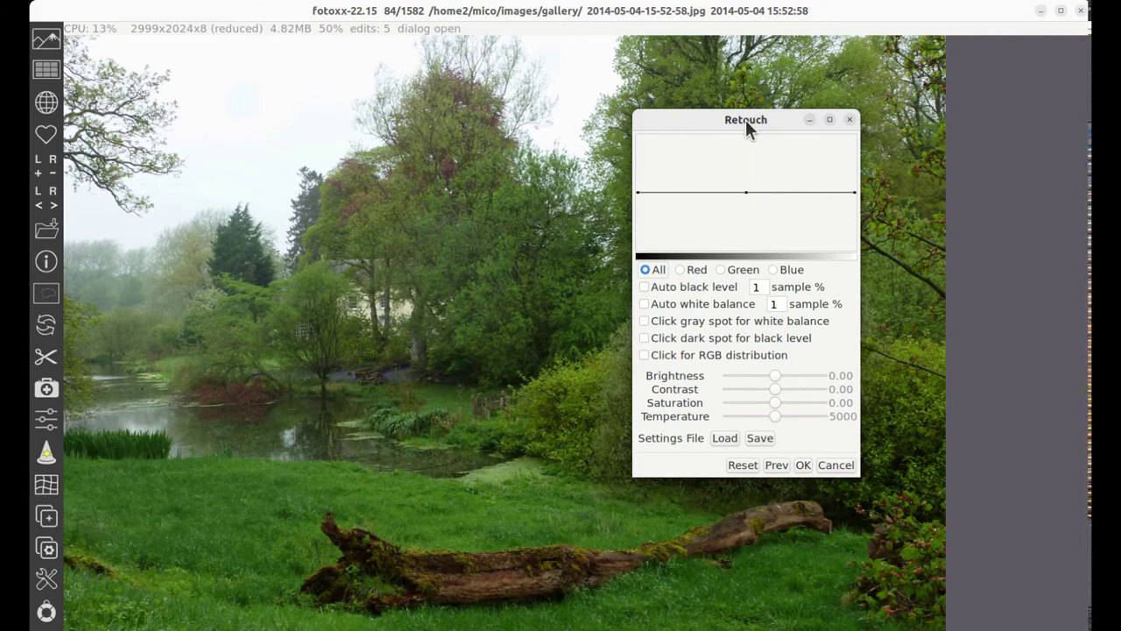
left_click_drag(746, 119, 855, 96)
left_click_drag(881, 346, 891, 353)
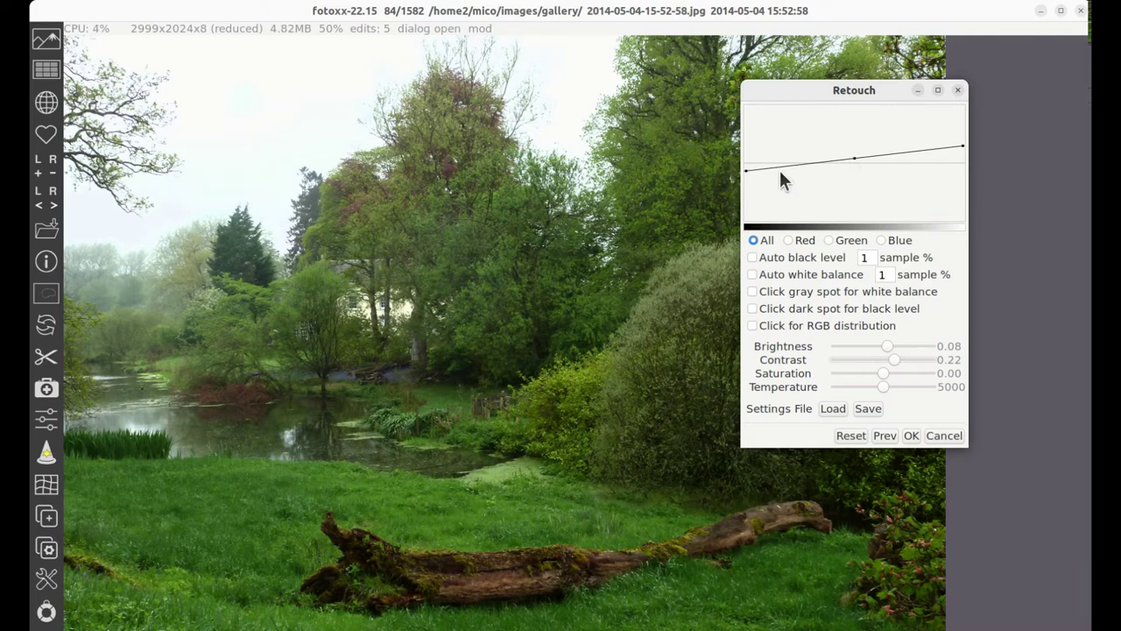
mouse_move(852, 160)
left_mouse_down()
mouse_move(850, 176)
mouse_move(852, 148)
mouse_move(849, 158)
left_mouse_up()
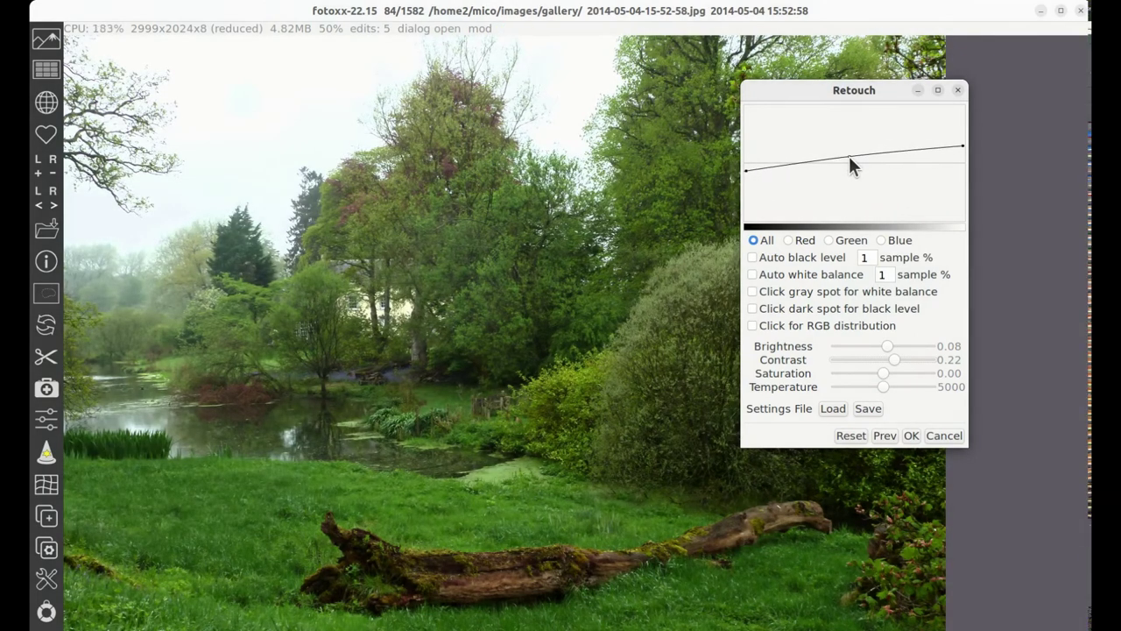
left_click_drag(962, 146, 960, 153)
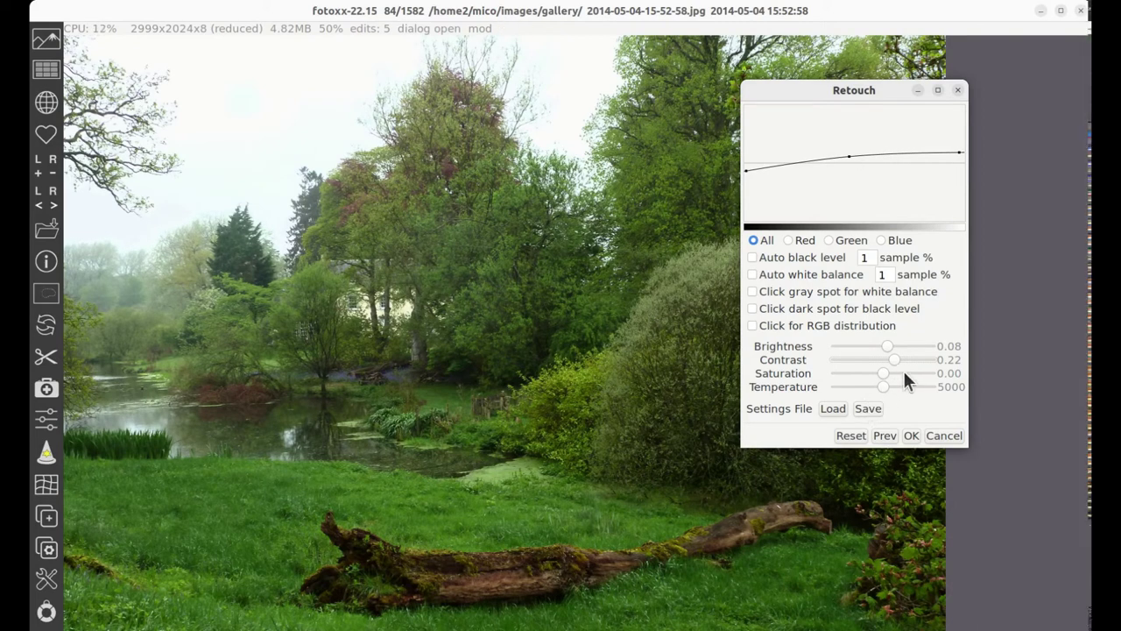
Set the saturation to 0.39 and the temperature to 6286, and apply the retouch.
left_click(903, 370)
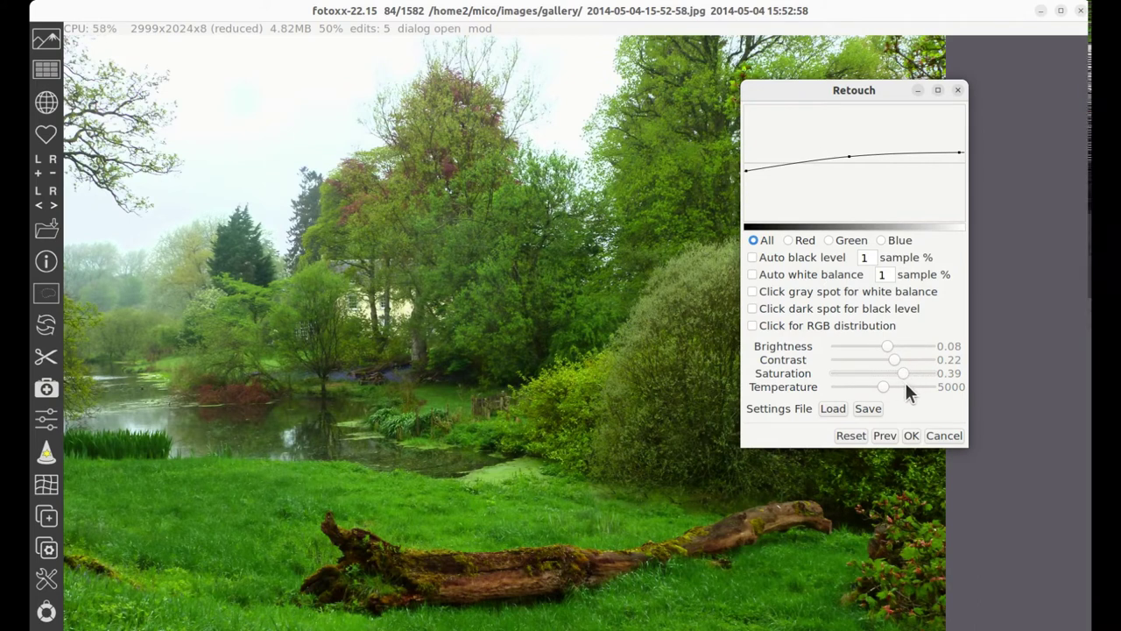
left_click(905, 387)
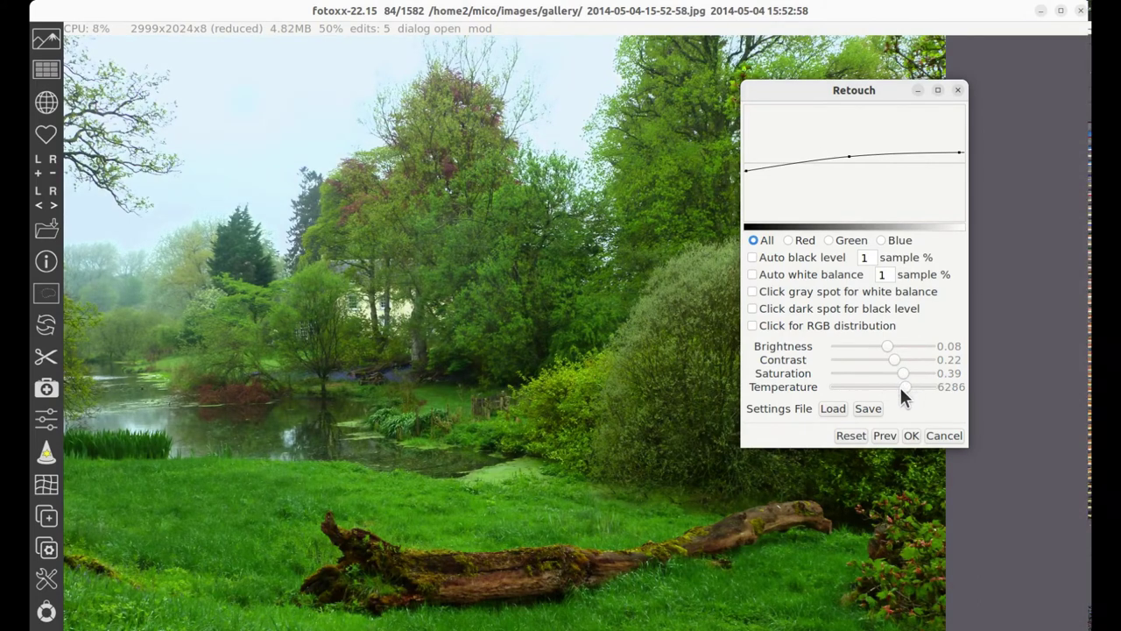
left_click(911, 437)
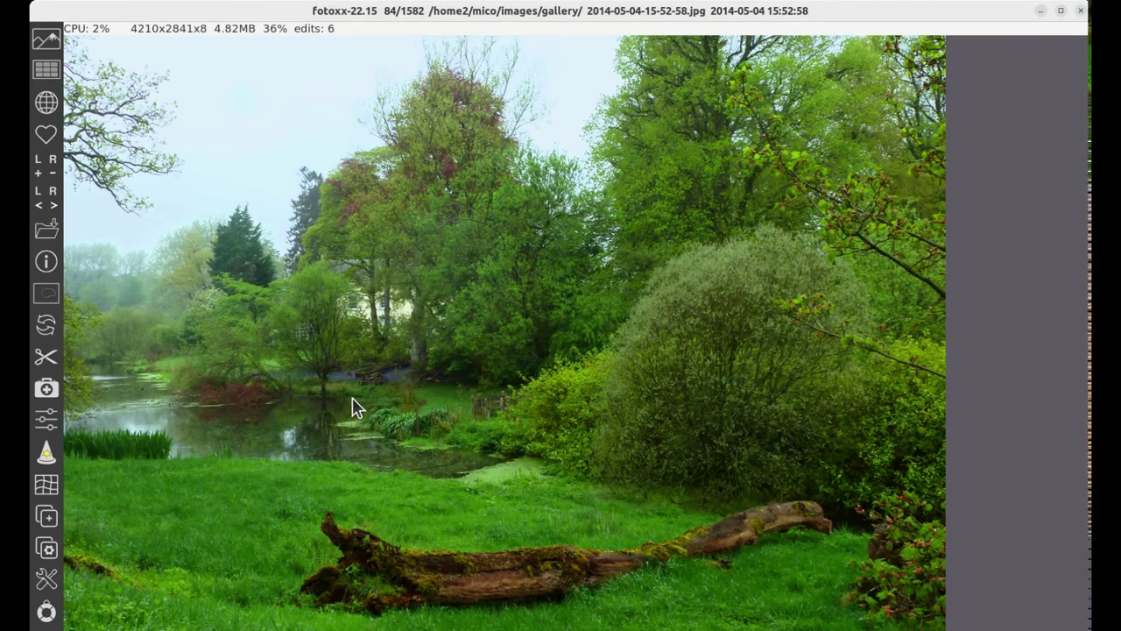
Start a text markup on the landscape photo and replace its text with "rotting tree".
left_click(46, 357)
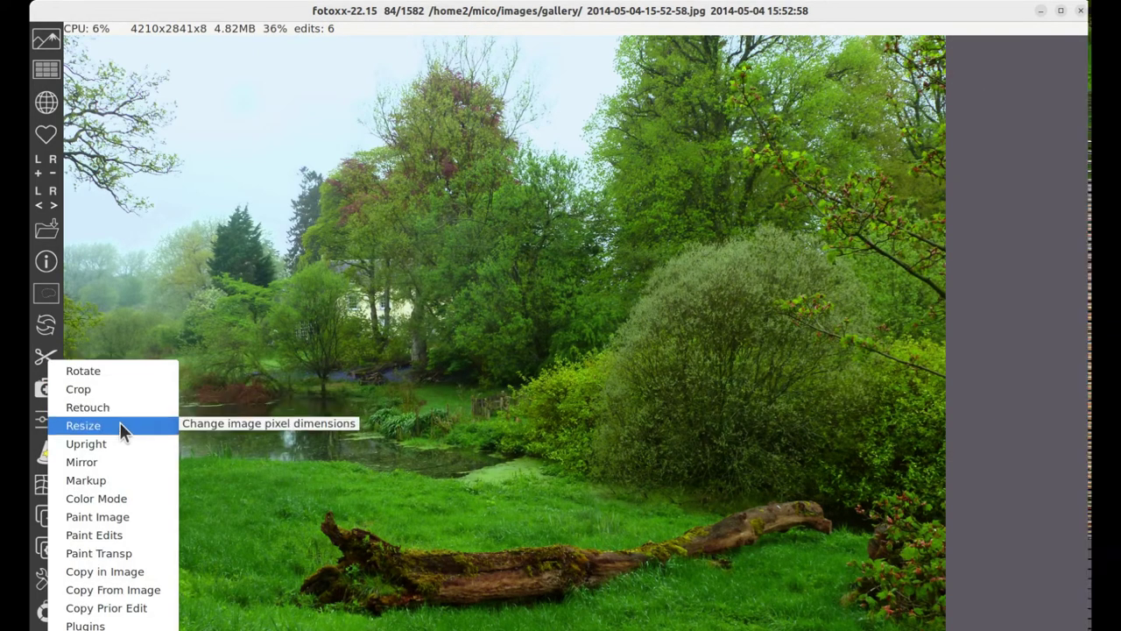
left_click(122, 474)
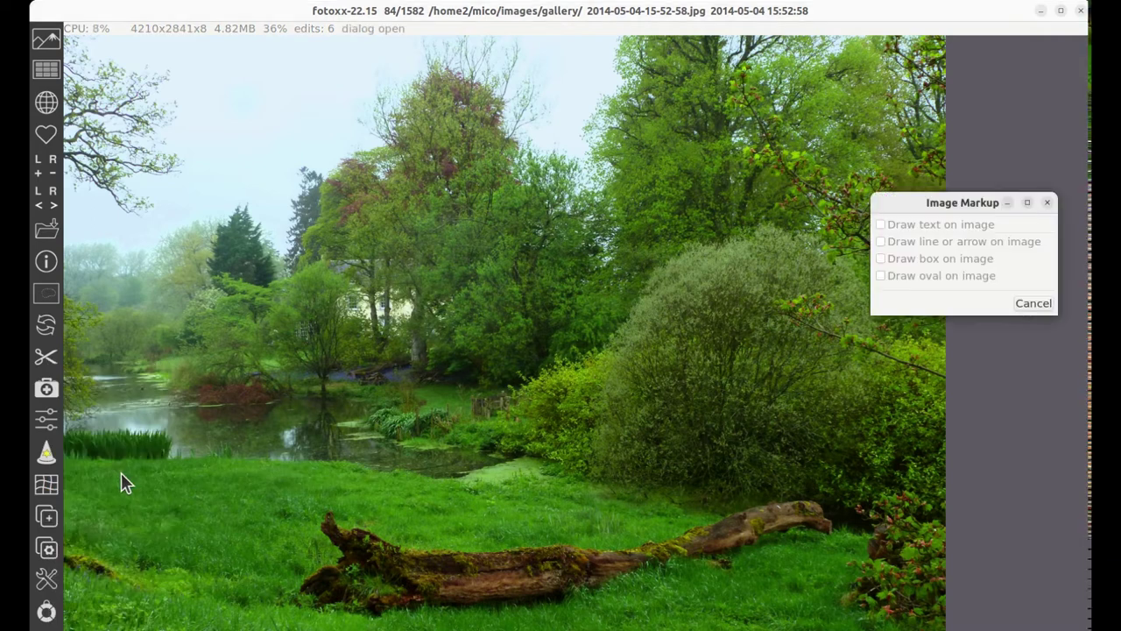
left_click_drag(913, 204, 803, 197)
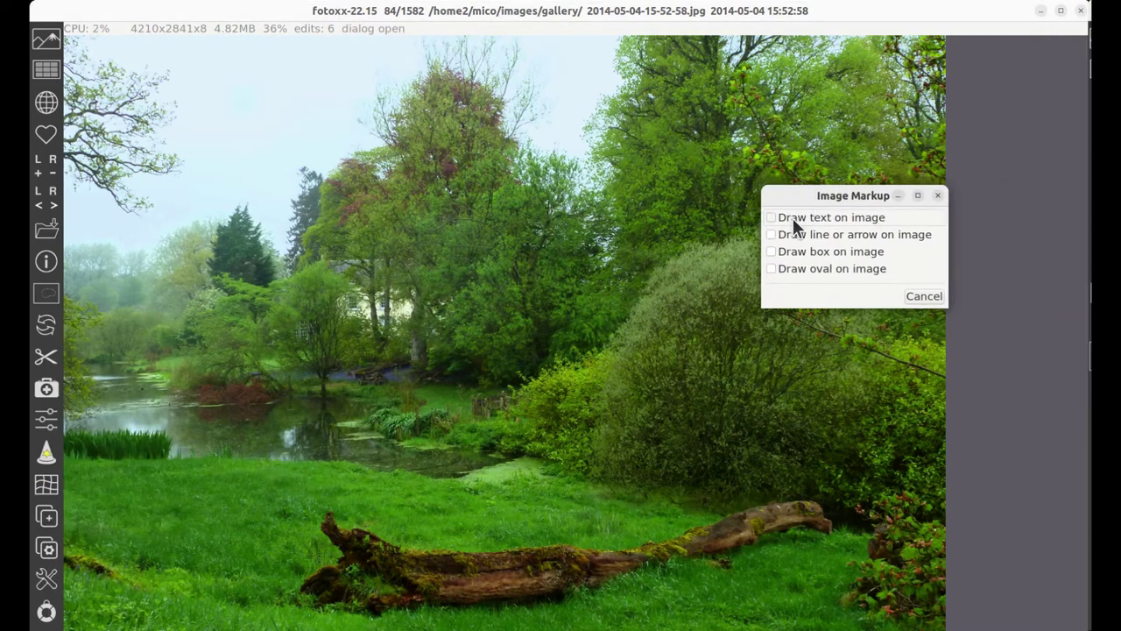
left_click(770, 217)
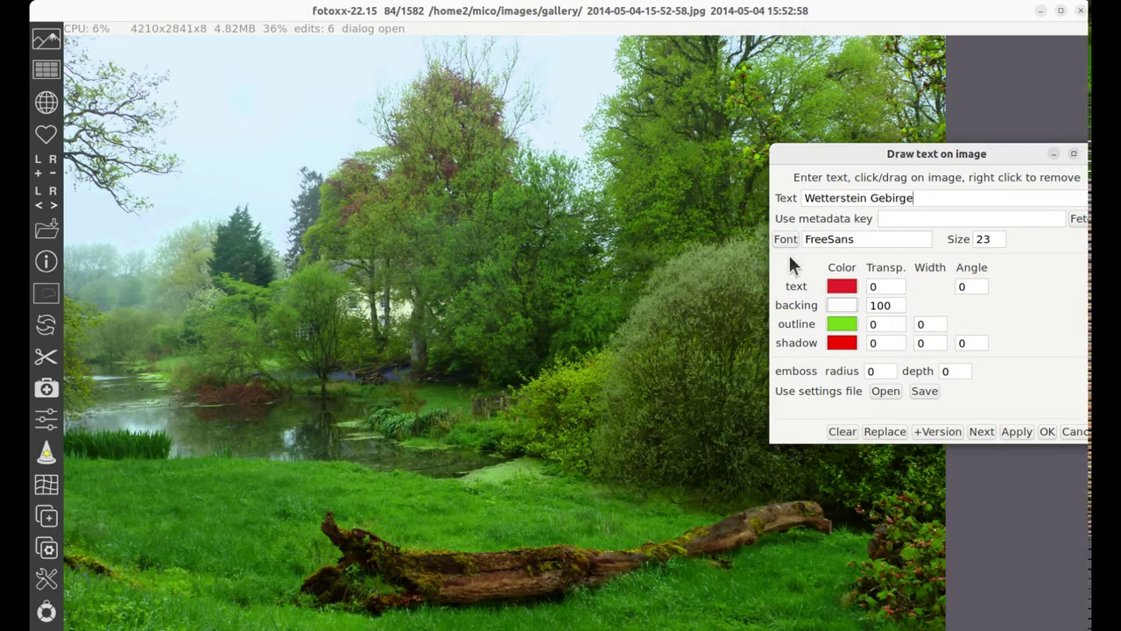
left_click(841, 432)
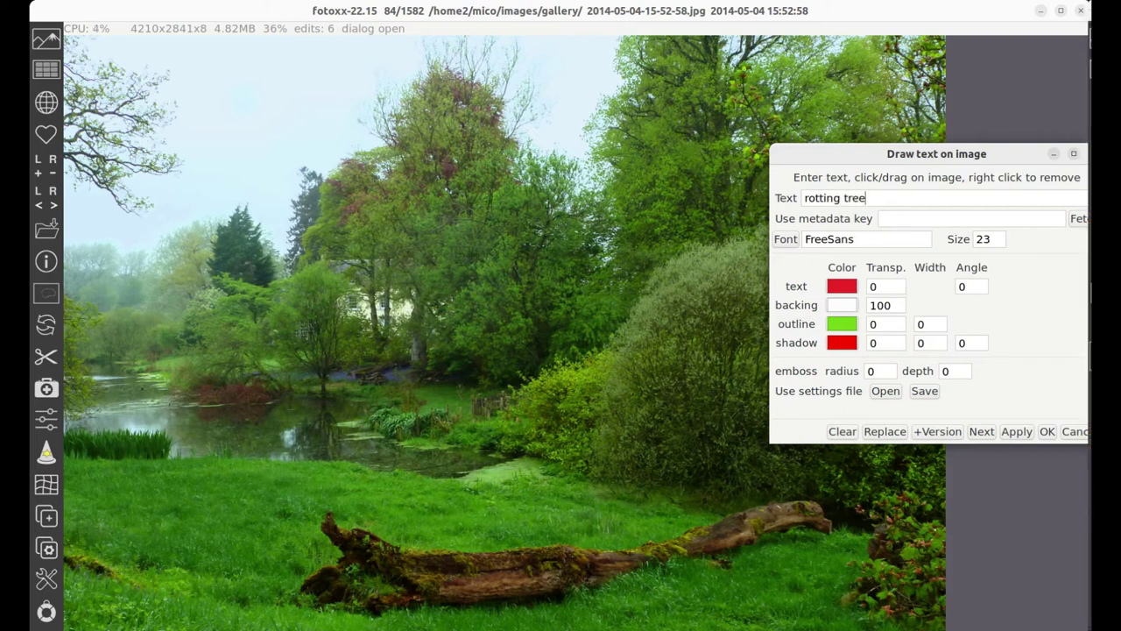
Place the "rotting tree" text on the grass above the log's left end and set its size to 68.
left_click(204, 482)
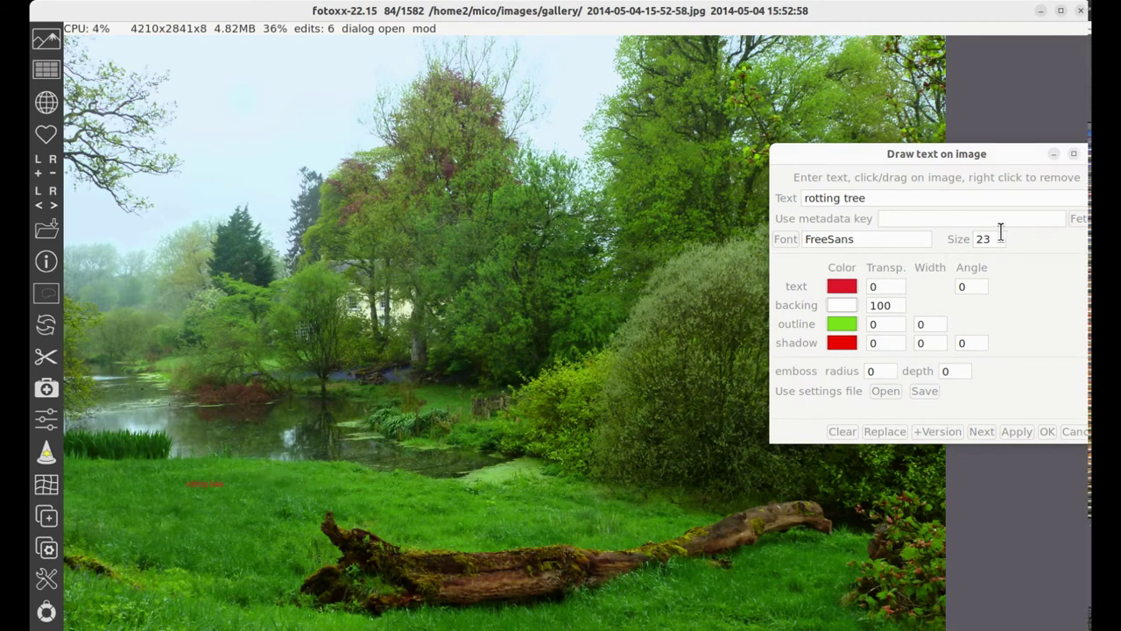
scroll(1001, 239, "up", 13)
scroll(1001, 239, "up", 20)
scroll(1001, 238, "up", 4)
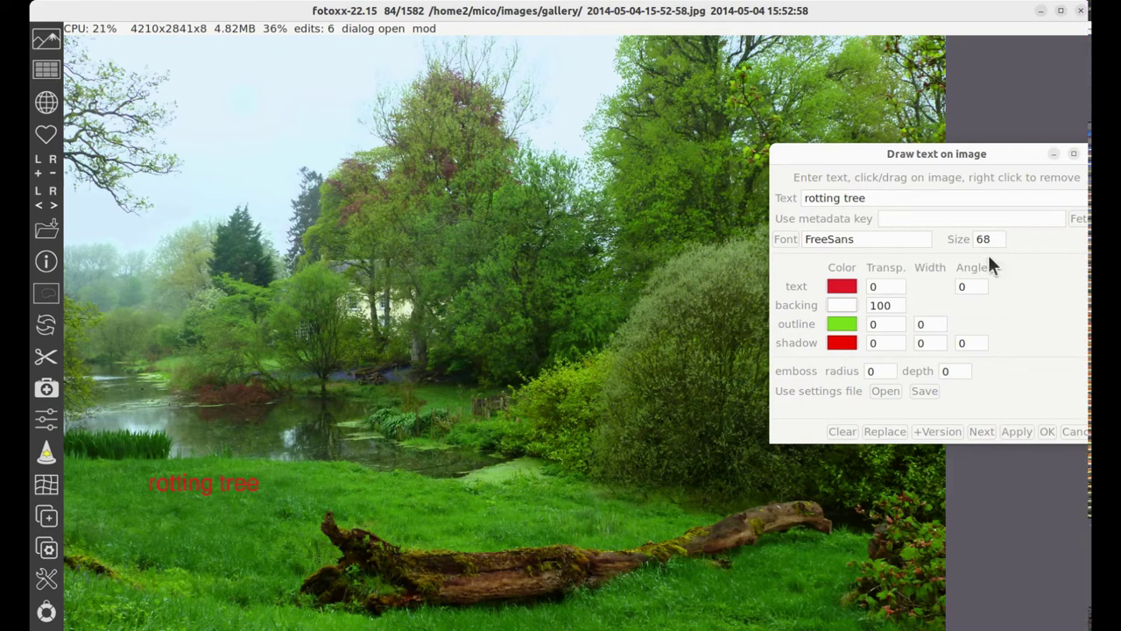
Give the "rotting tree" text a white outline with a width of 2 and accept the text.
left_click(932, 320)
scroll(932, 321, "up", 1)
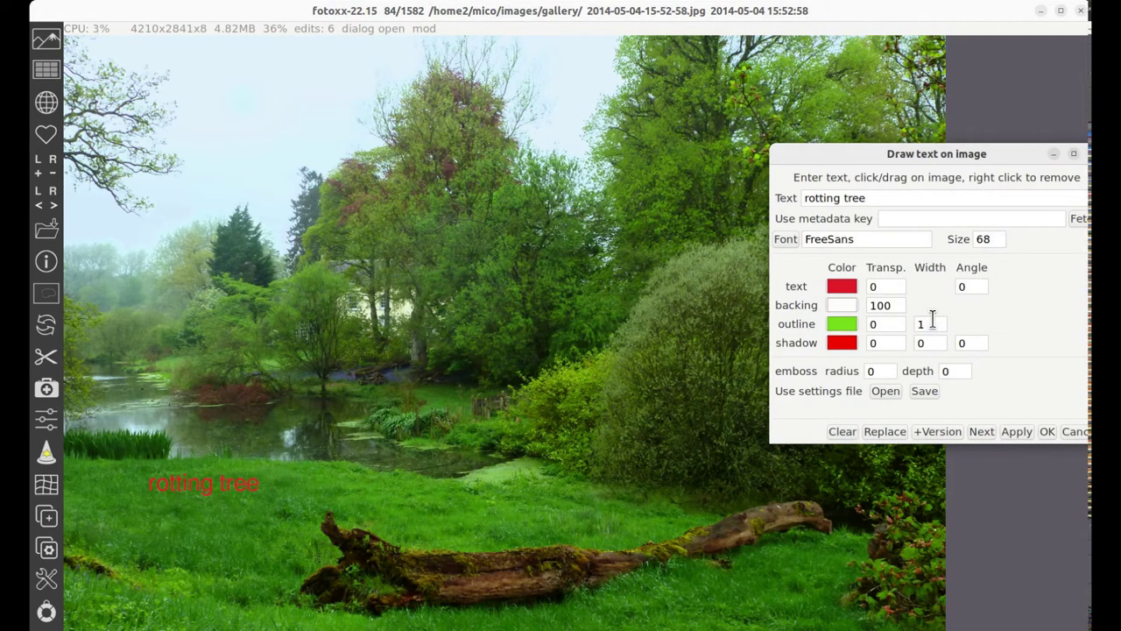
left_click(843, 326)
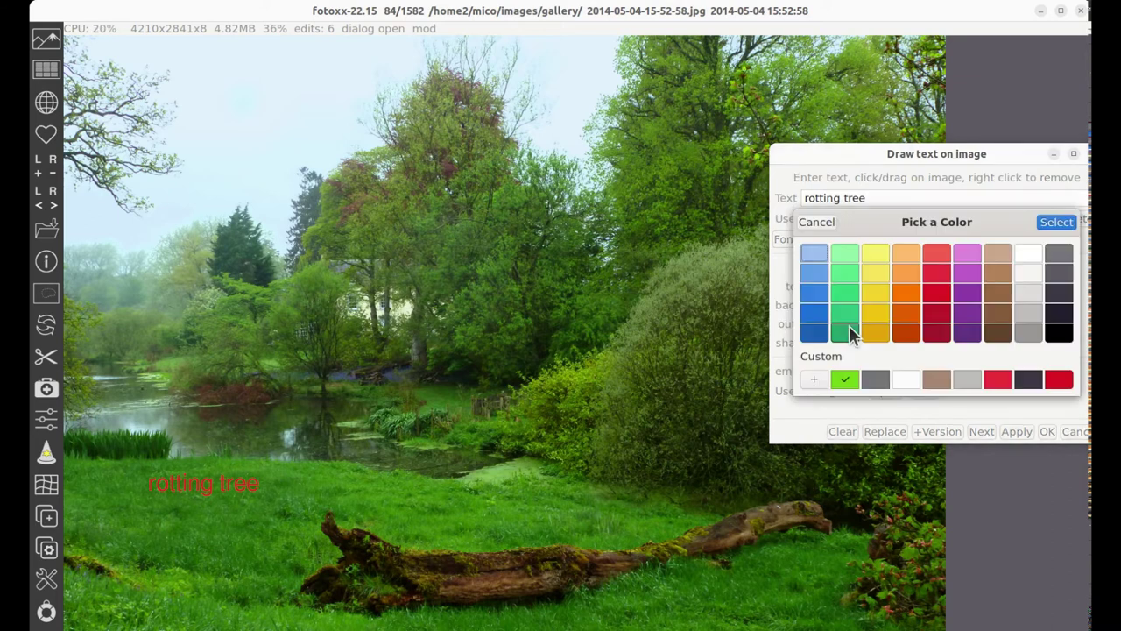
left_click(1031, 252)
left_click(1031, 251)
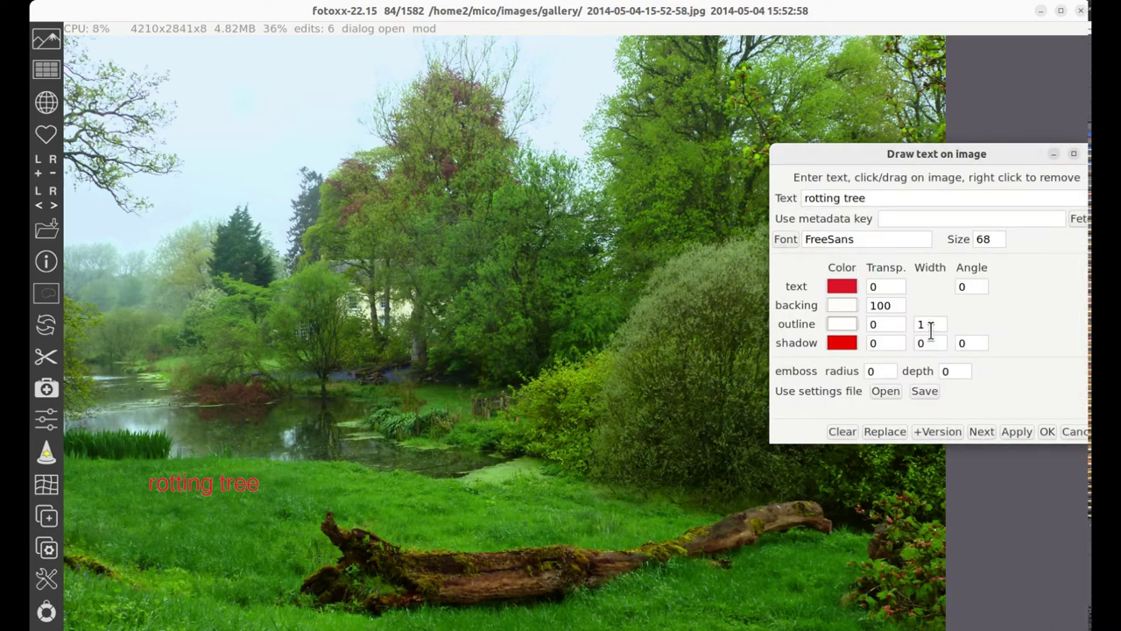
scroll(934, 324, "up", 1)
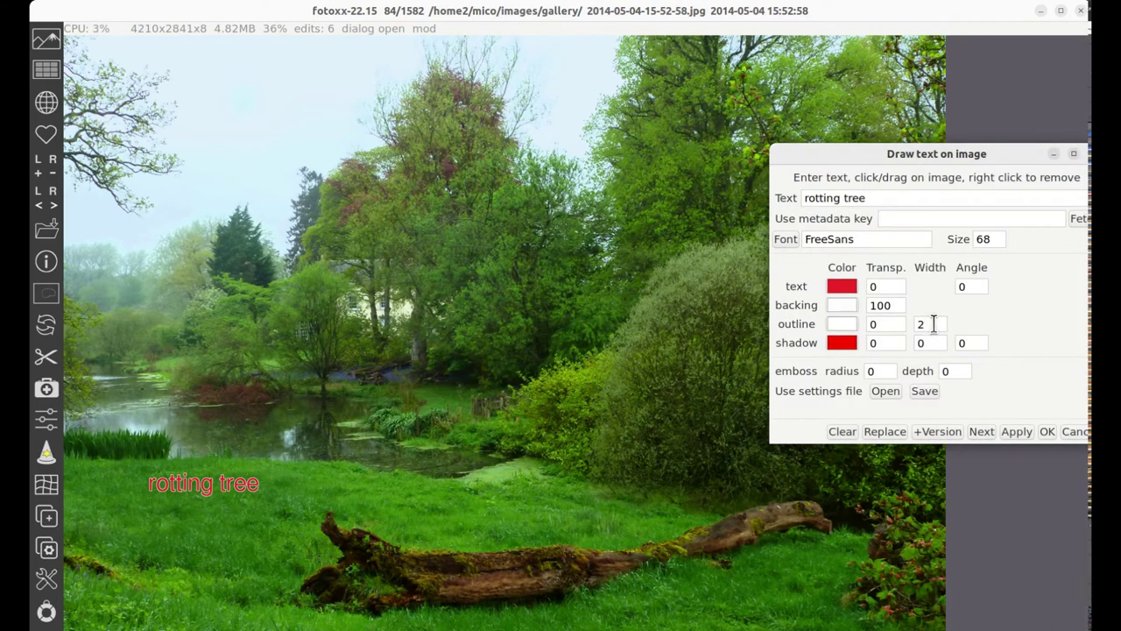
left_click(1046, 431)
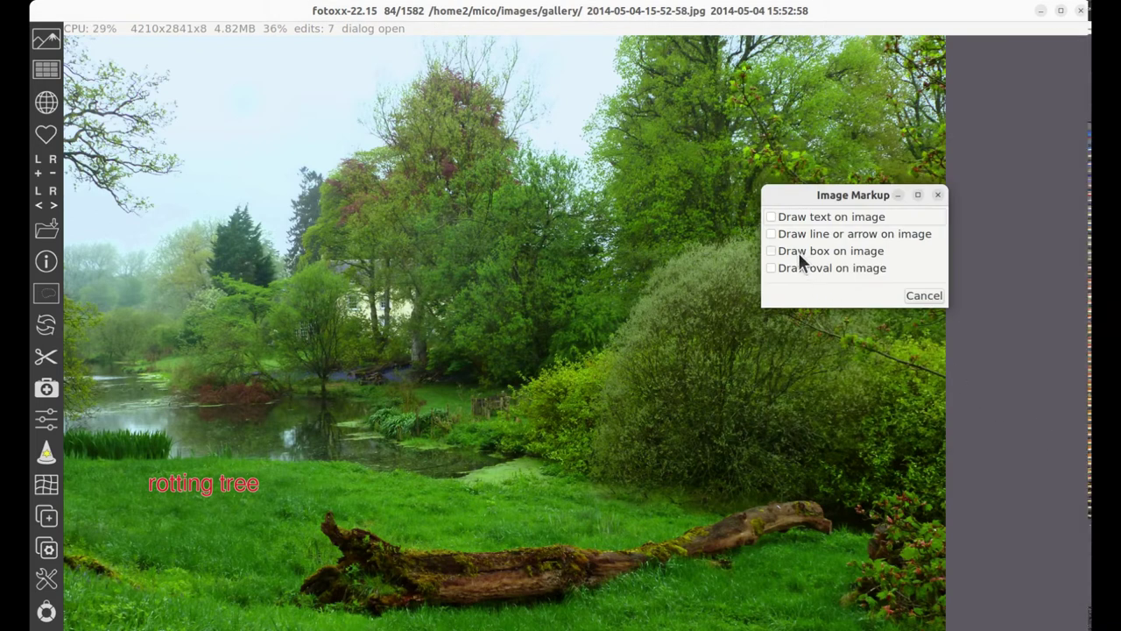
Draw an arrow about 344 long from the label to the log's left end, set its width to 22, and finish the markup.
left_click(772, 233)
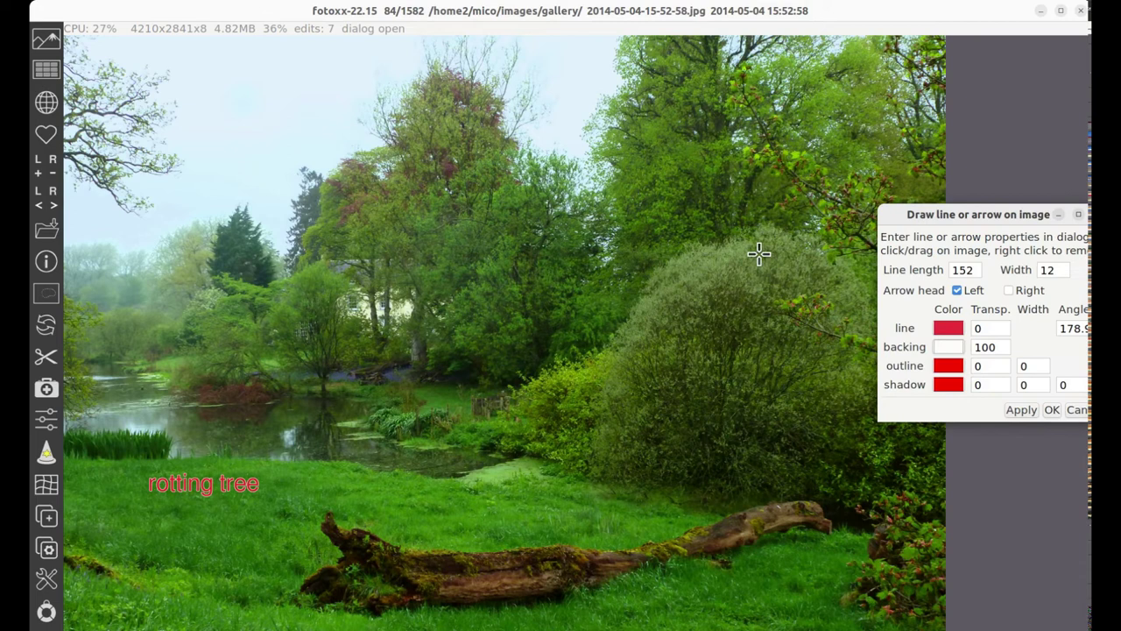
mouse_move(253, 505)
left_mouse_down()
mouse_move(292, 541)
mouse_move(243, 517)
mouse_move(282, 521)
mouse_move(316, 545)
mouse_move(246, 504)
left_mouse_up()
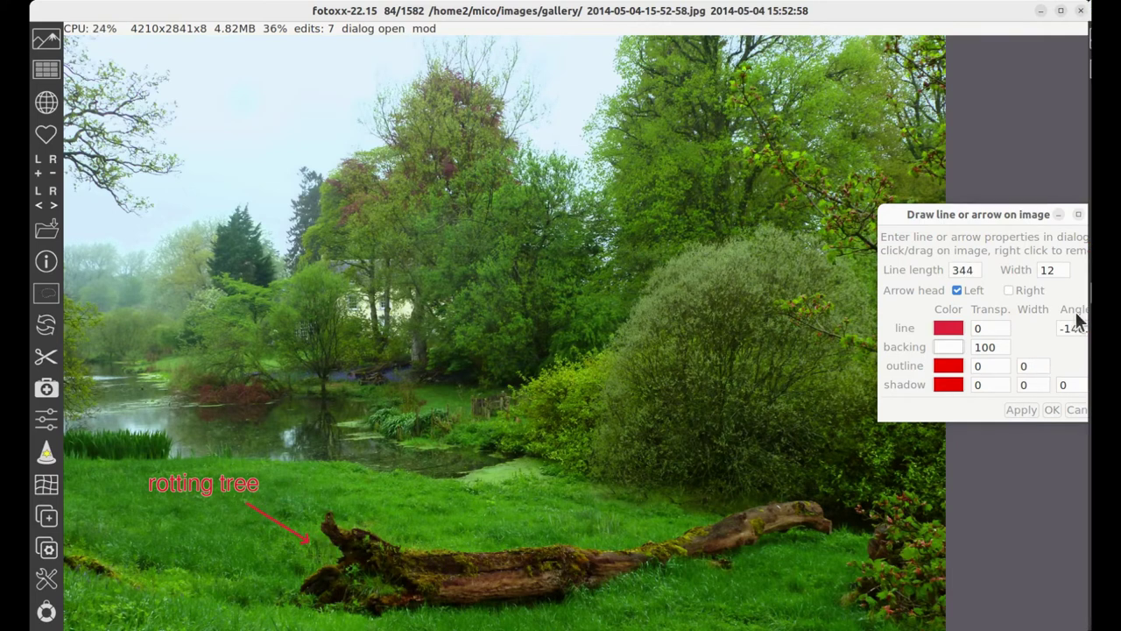
left_click_drag(1016, 214, 953, 208)
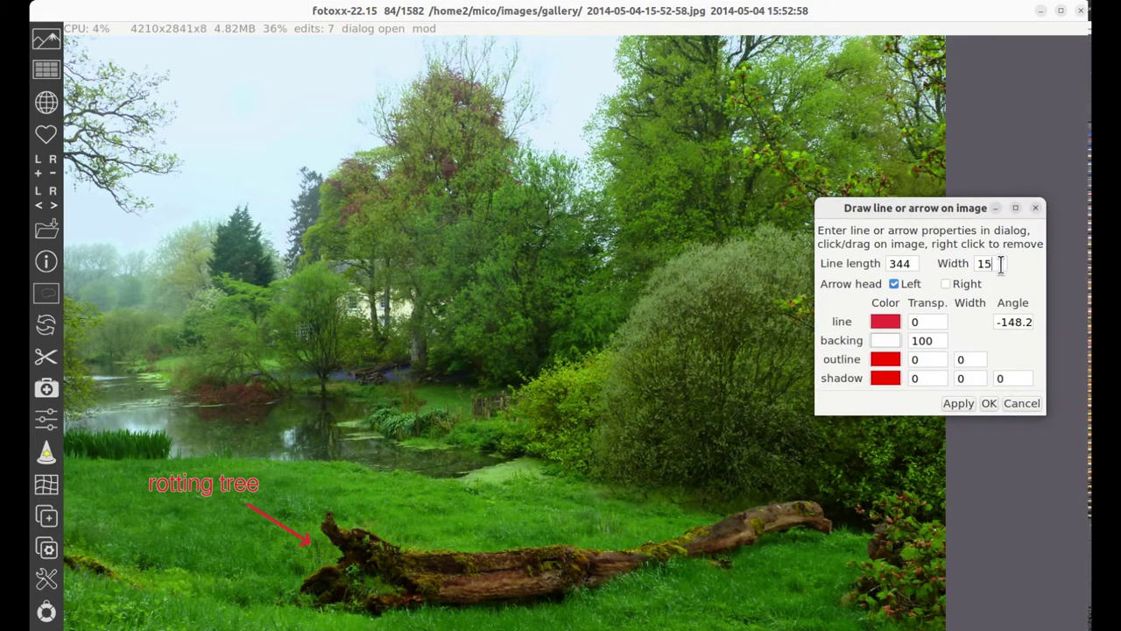
scroll(1001, 264, "up", 7)
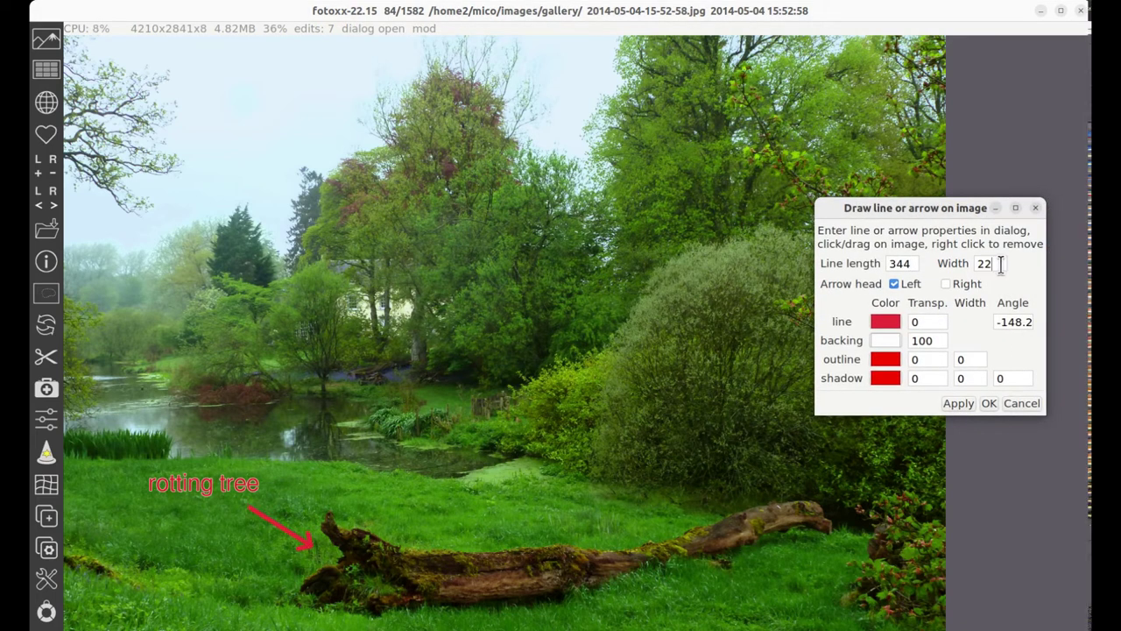
left_click(990, 402)
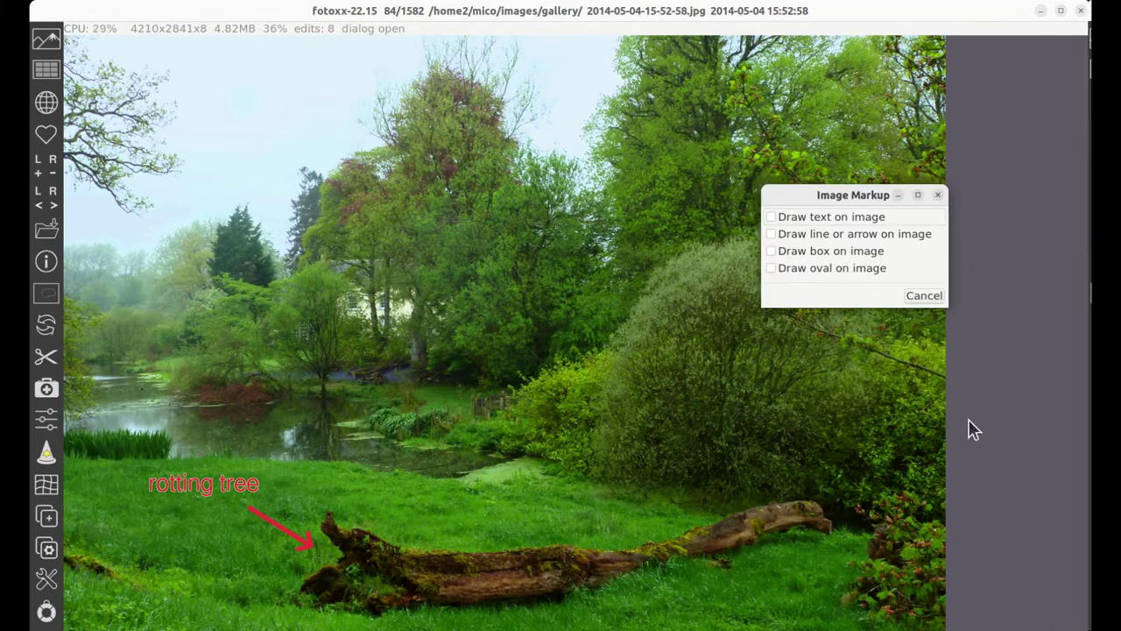
left_click(937, 195)
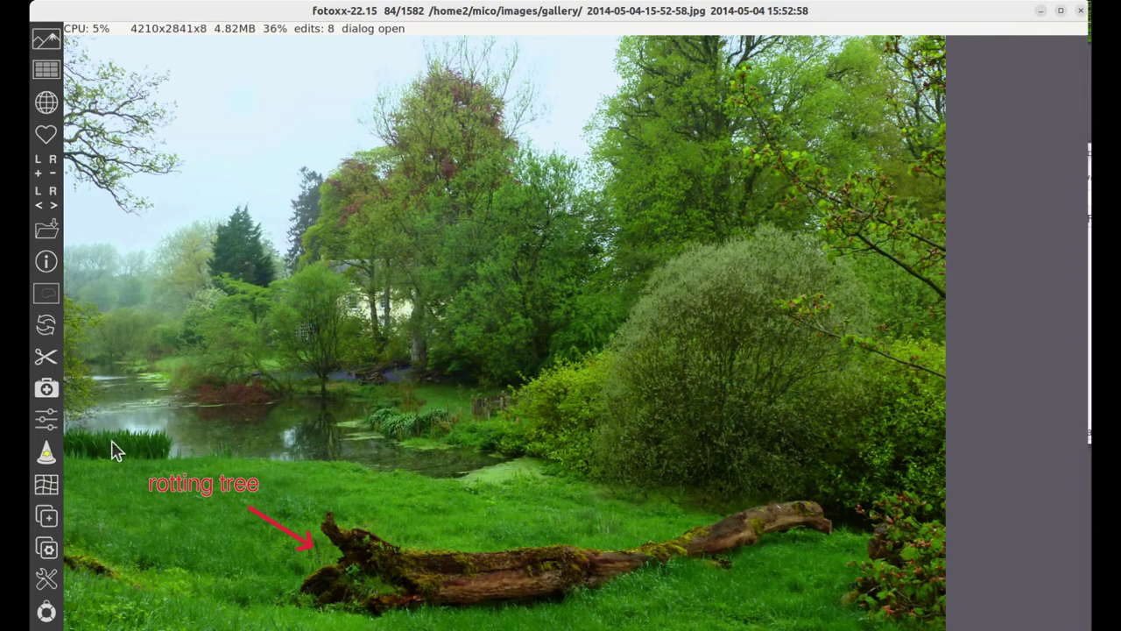
Start Flatten Brightness Distribution, preview a flatten amount of 33 on the whole photo, and set it back to 0.
left_click(57, 424)
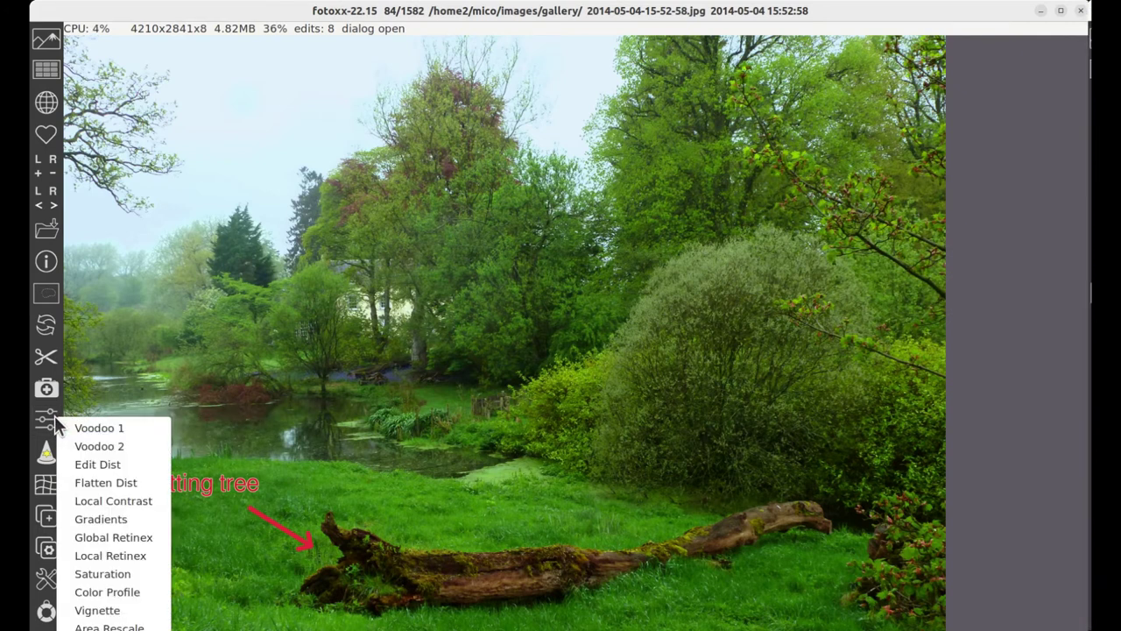
left_click(88, 481)
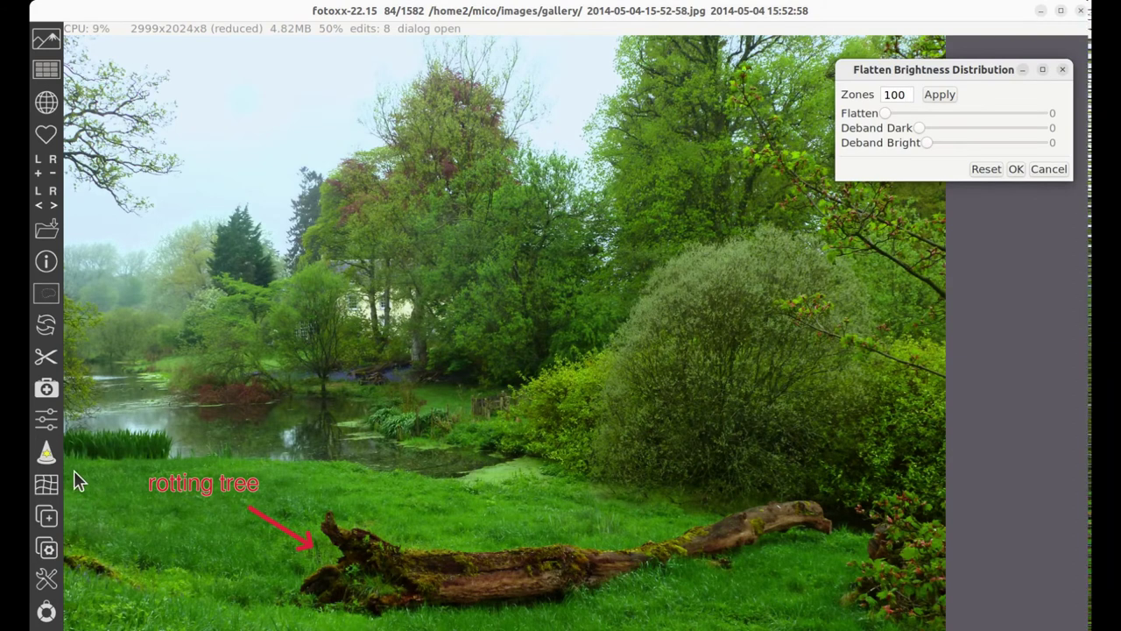
left_click(942, 112)
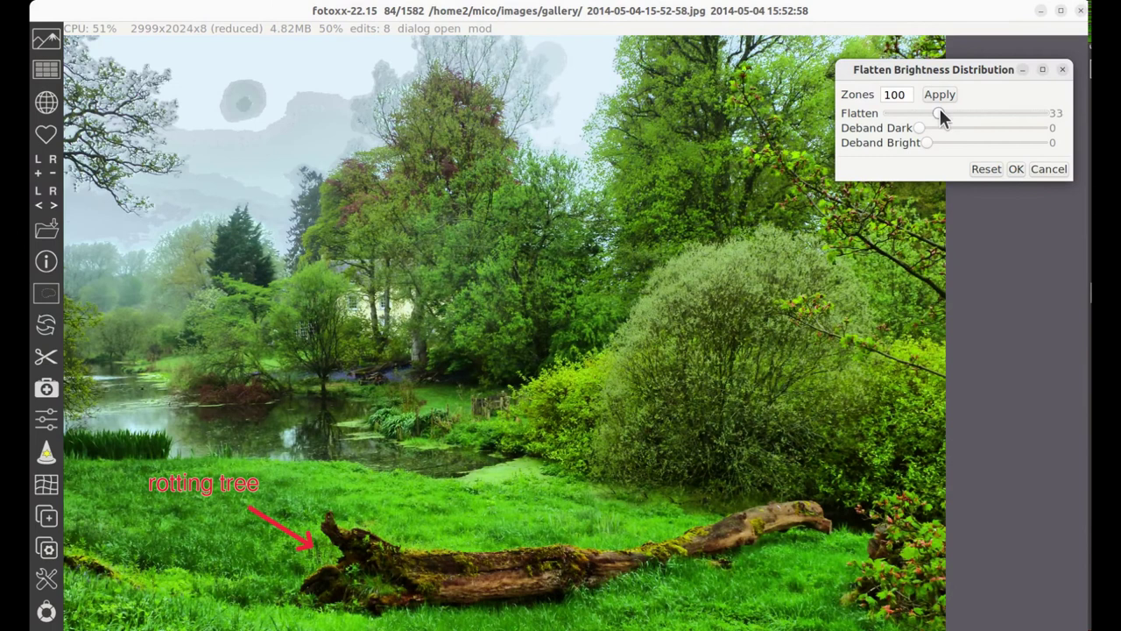
left_click_drag(896, 111, 869, 111)
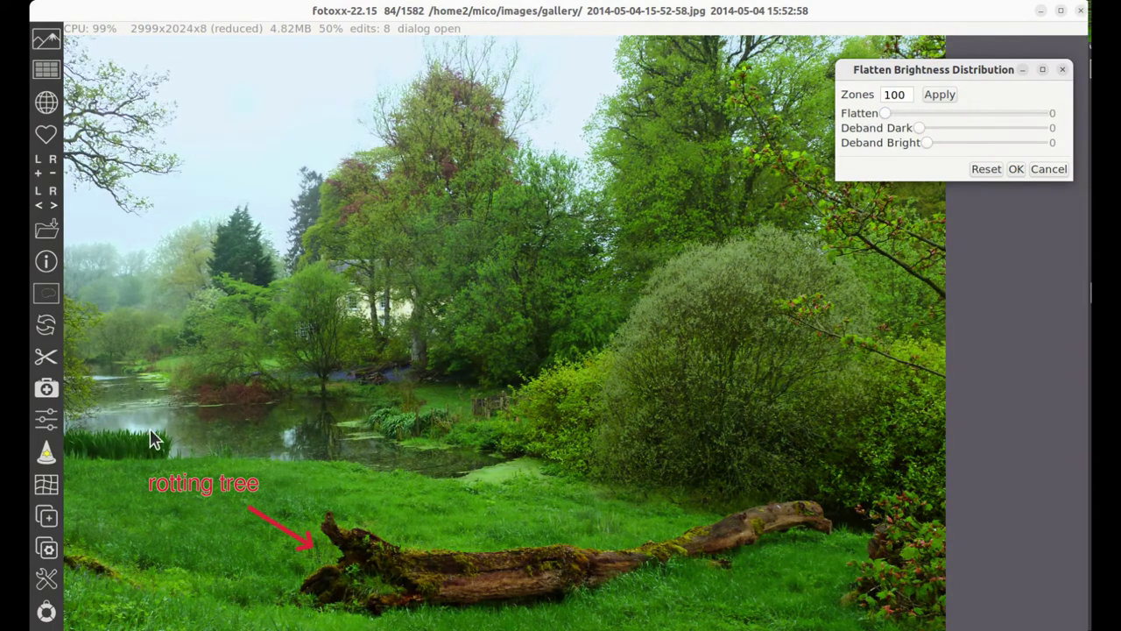
Start Paint Edits for the flatten function and set the brush's mouse radius to 403.
left_click(58, 394)
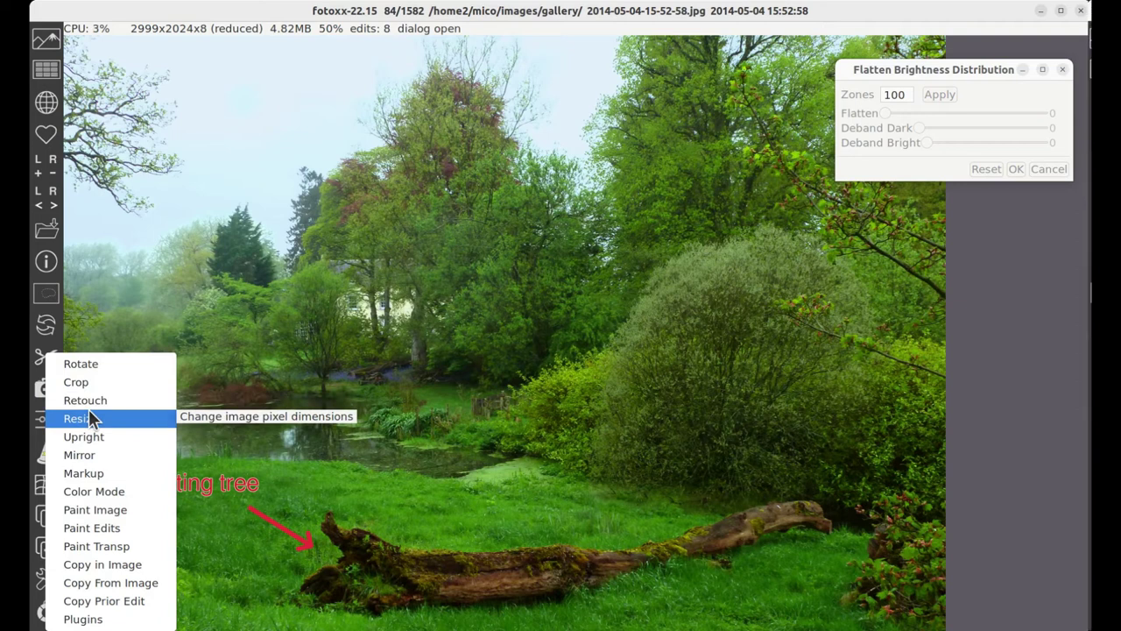
left_click(129, 527)
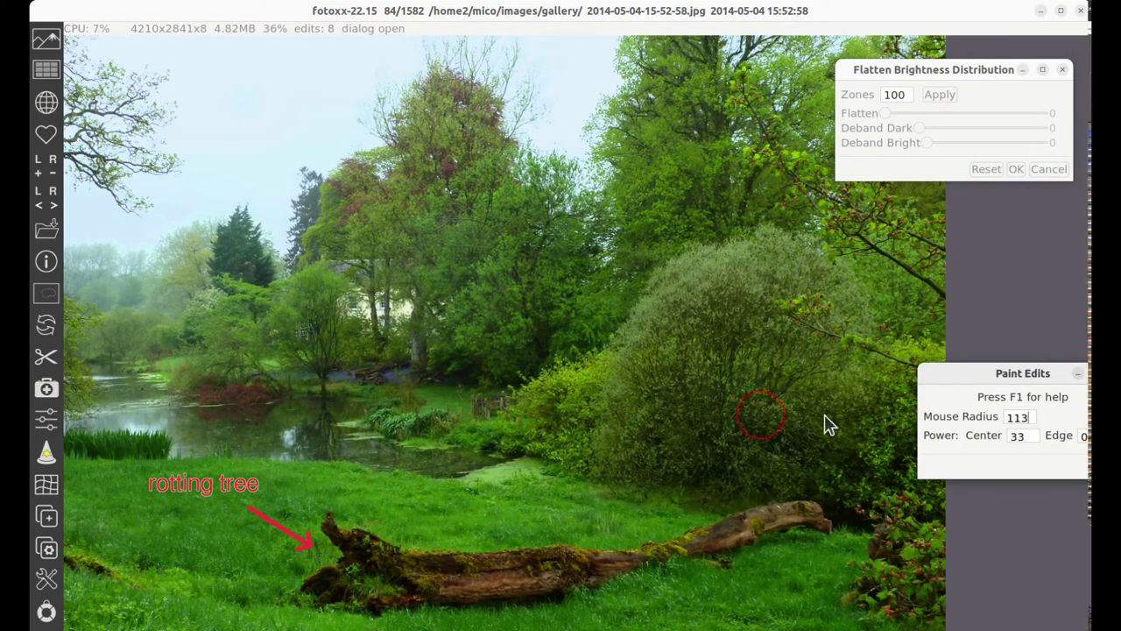
left_click(1030, 417)
key("BackSpace")
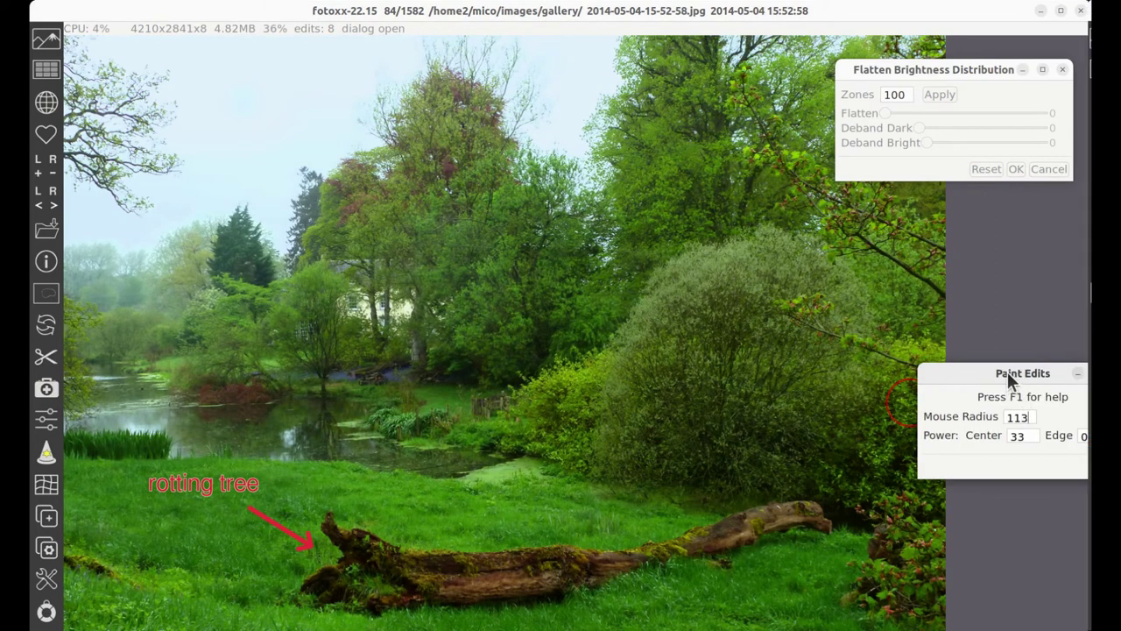
left_click_drag(1007, 372, 926, 339)
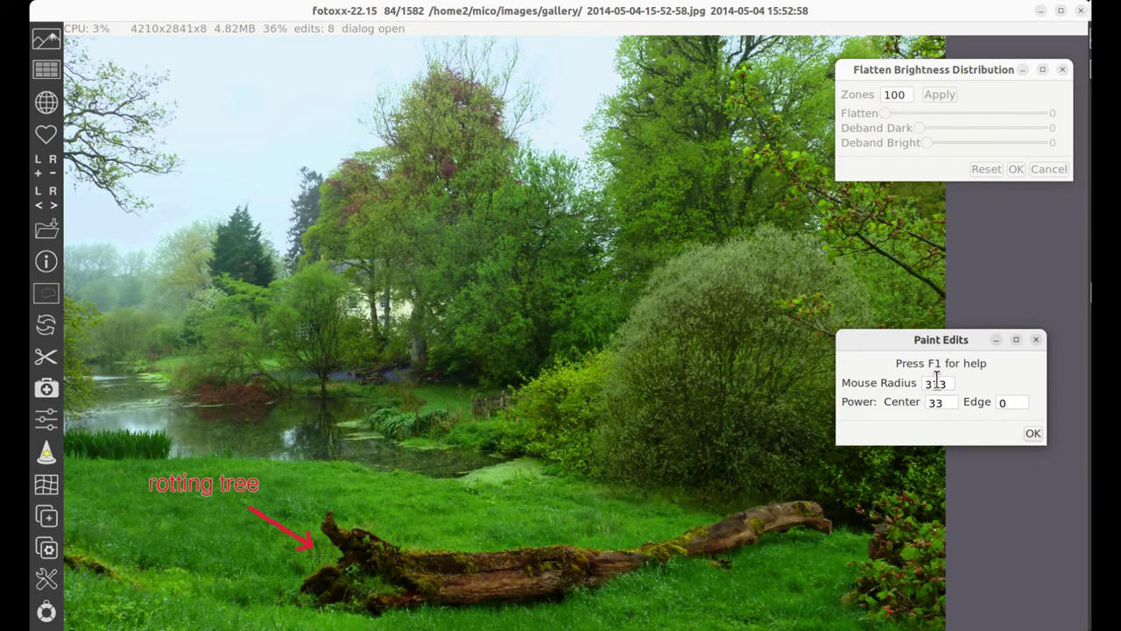
scroll(937, 383, "up", 1)
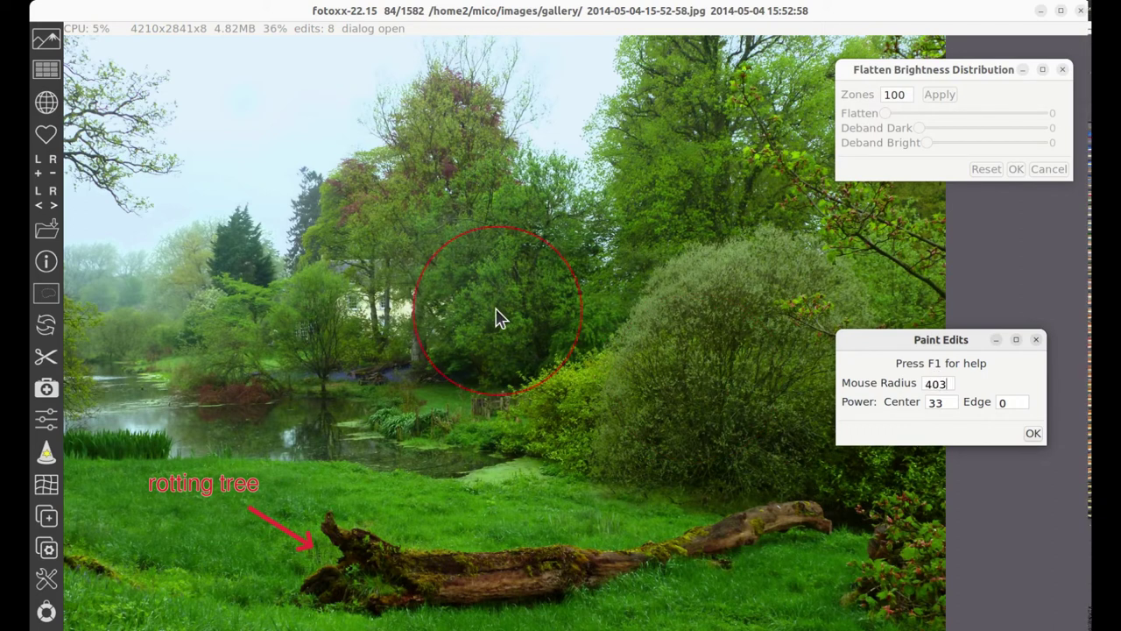
Set the flatten amount to 46, paint it over the trees, bushes and grass, and accept the painted edit.
left_click(959, 113)
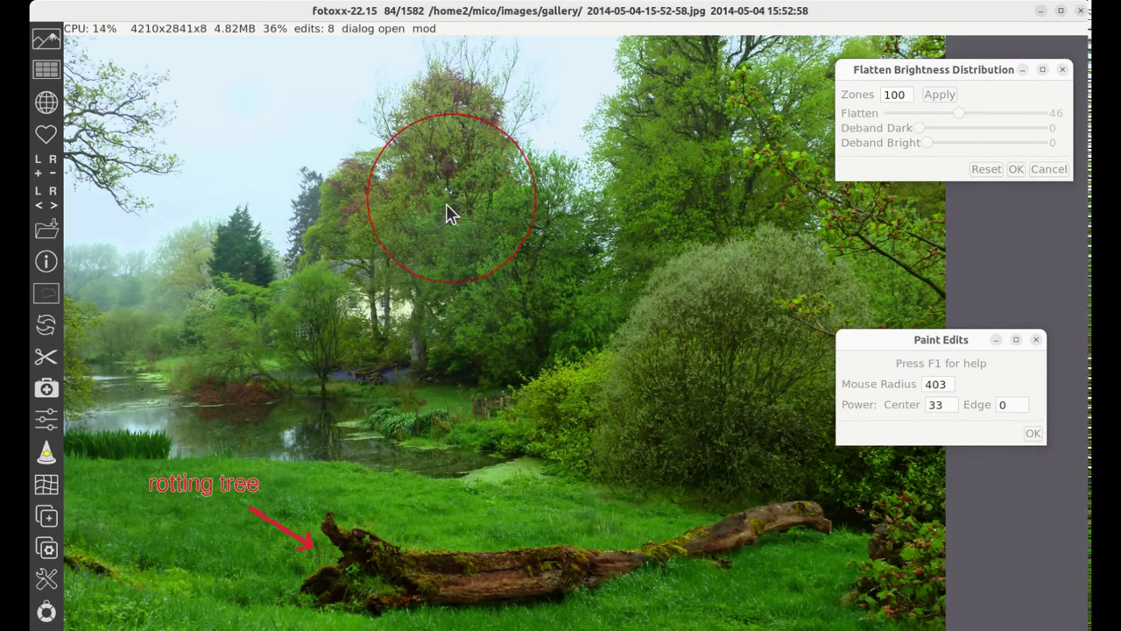
mouse_move(380, 236)
left_mouse_down()
mouse_move(513, 306)
mouse_move(495, 259)
left_mouse_up()
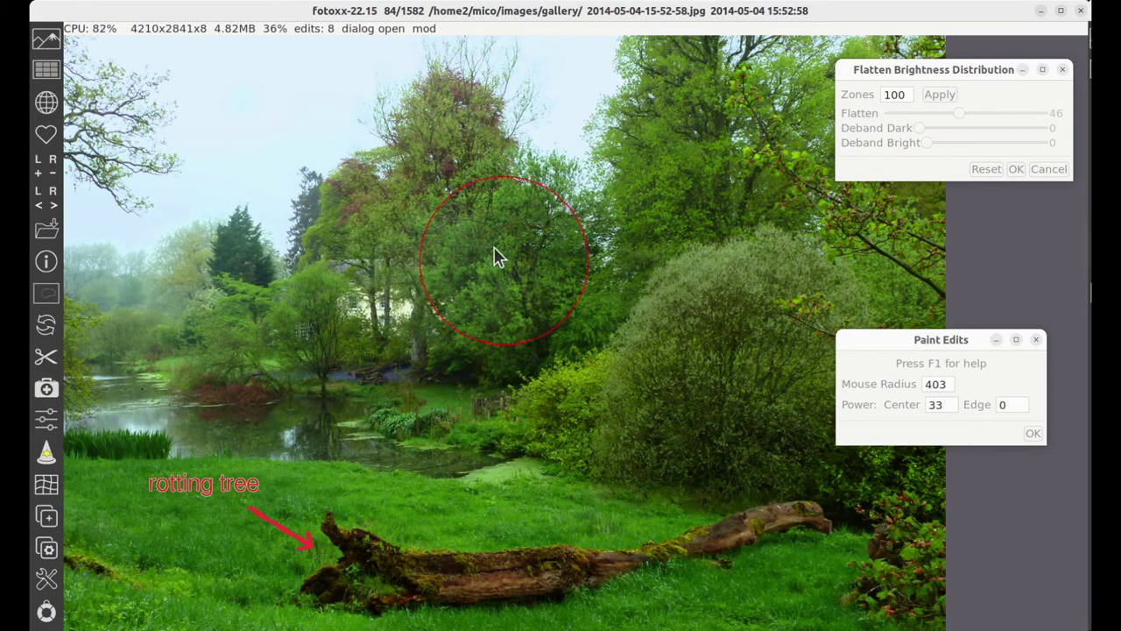
mouse_move(631, 381)
left_mouse_down()
mouse_move(671, 383)
mouse_move(909, 322)
left_mouse_up()
mouse_move(750, 360)
left_mouse_down()
mouse_move(685, 387)
mouse_move(561, 387)
mouse_move(713, 280)
mouse_move(658, 347)
mouse_move(725, 294)
mouse_move(762, 301)
mouse_move(736, 376)
mouse_move(684, 443)
mouse_move(588, 498)
mouse_move(410, 534)
mouse_move(236, 543)
mouse_move(447, 548)
left_mouse_up()
mouse_move(639, 529)
left_mouse_down()
mouse_move(826, 536)
mouse_move(638, 547)
mouse_move(377, 526)
mouse_move(149, 530)
mouse_move(377, 538)
mouse_move(468, 528)
mouse_move(552, 466)
mouse_move(741, 390)
mouse_move(758, 338)
mouse_move(707, 346)
mouse_move(653, 389)
mouse_move(708, 329)
mouse_move(783, 337)
mouse_move(763, 395)
mouse_move(705, 347)
mouse_move(510, 284)
mouse_move(538, 260)
mouse_move(498, 306)
mouse_move(510, 262)
mouse_move(538, 226)
mouse_move(561, 246)
mouse_move(541, 287)
mouse_move(491, 304)
mouse_move(476, 277)
mouse_move(525, 229)
mouse_move(449, 293)
mouse_move(325, 302)
mouse_move(271, 320)
mouse_move(237, 351)
mouse_move(241, 293)
mouse_move(278, 310)
mouse_move(243, 330)
mouse_move(264, 300)
mouse_move(296, 334)
mouse_move(253, 314)
mouse_move(335, 287)
mouse_move(404, 222)
mouse_move(363, 296)
mouse_move(458, 346)
left_mouse_up()
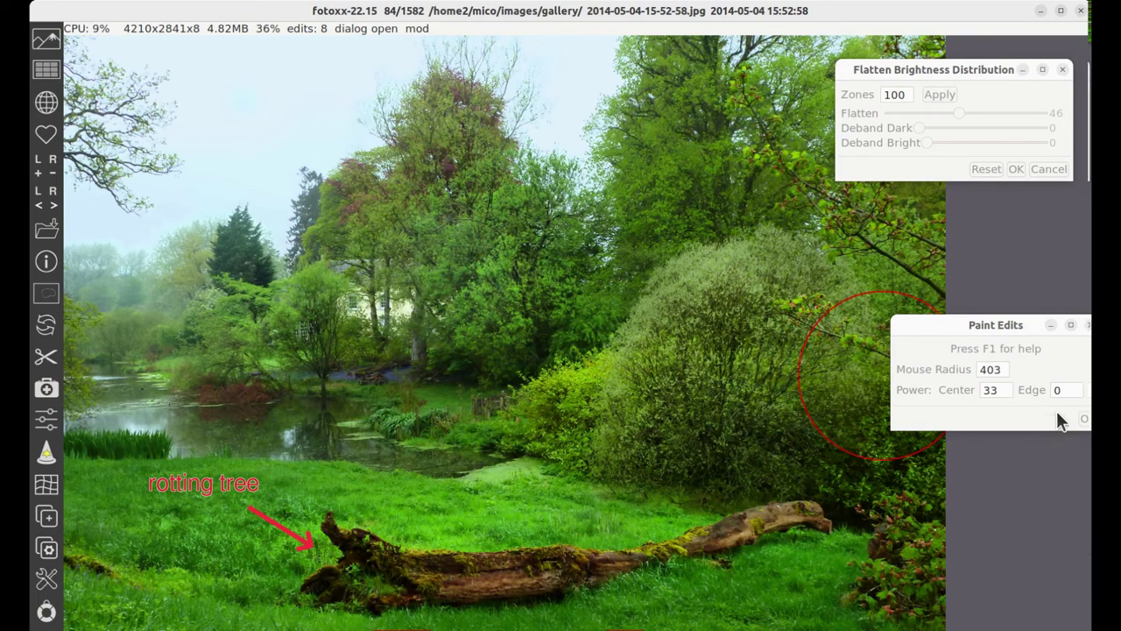
left_click_drag(1083, 425, 1083, 423)
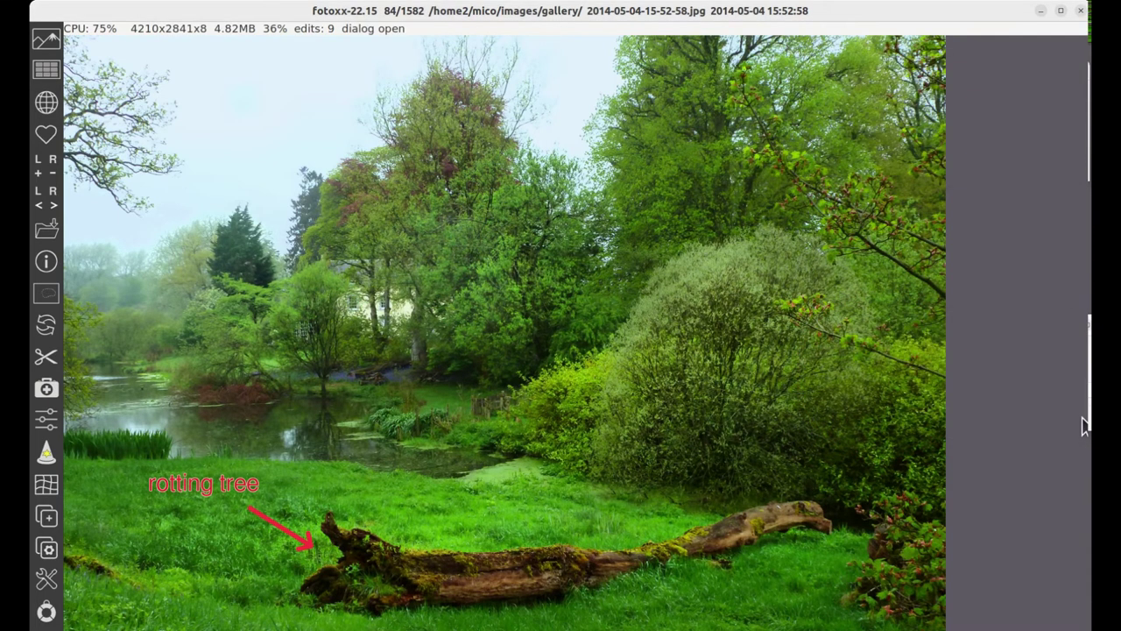
Undo all edits of the landscape photo one by one, back to the original image.
left_click(46, 333)
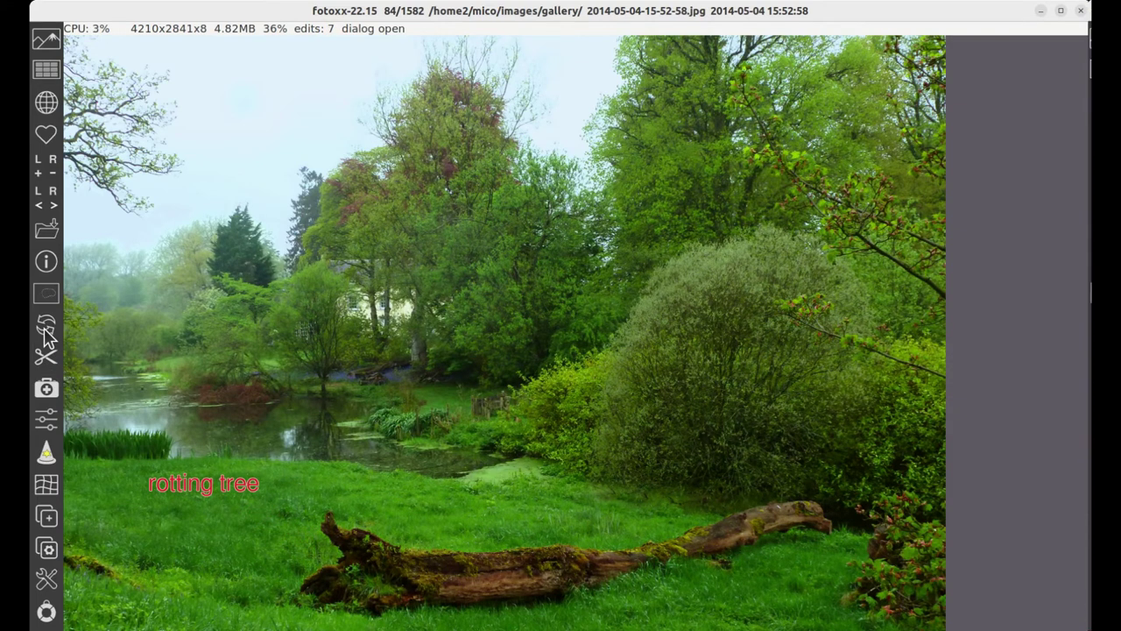
left_click(46, 333)
left_click(46, 333)
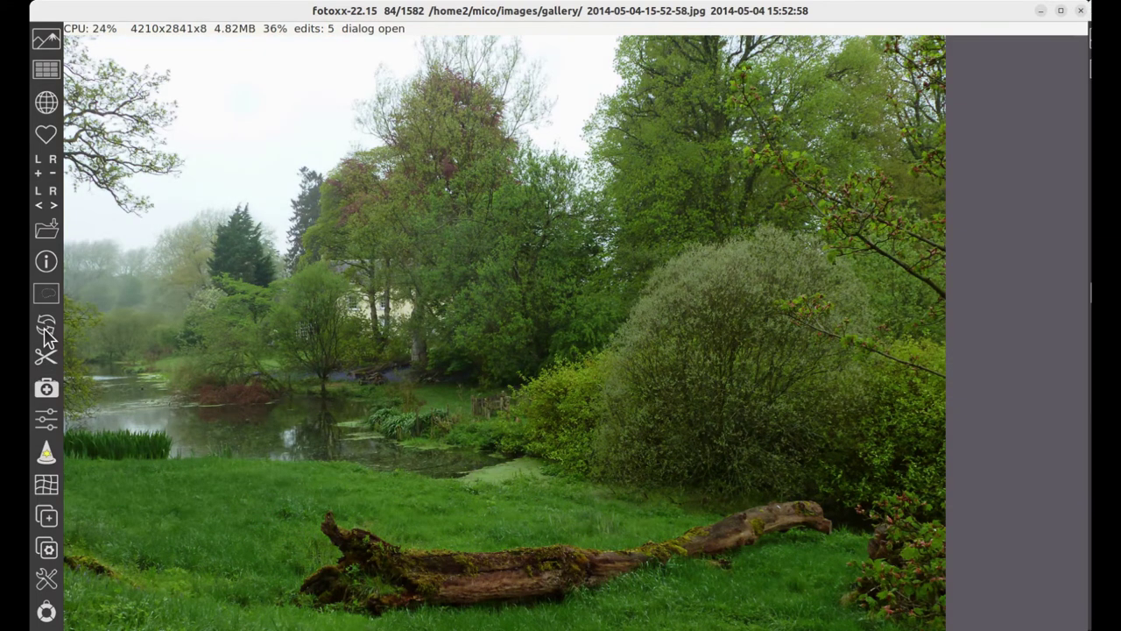
left_click(47, 333)
left_click(46, 332)
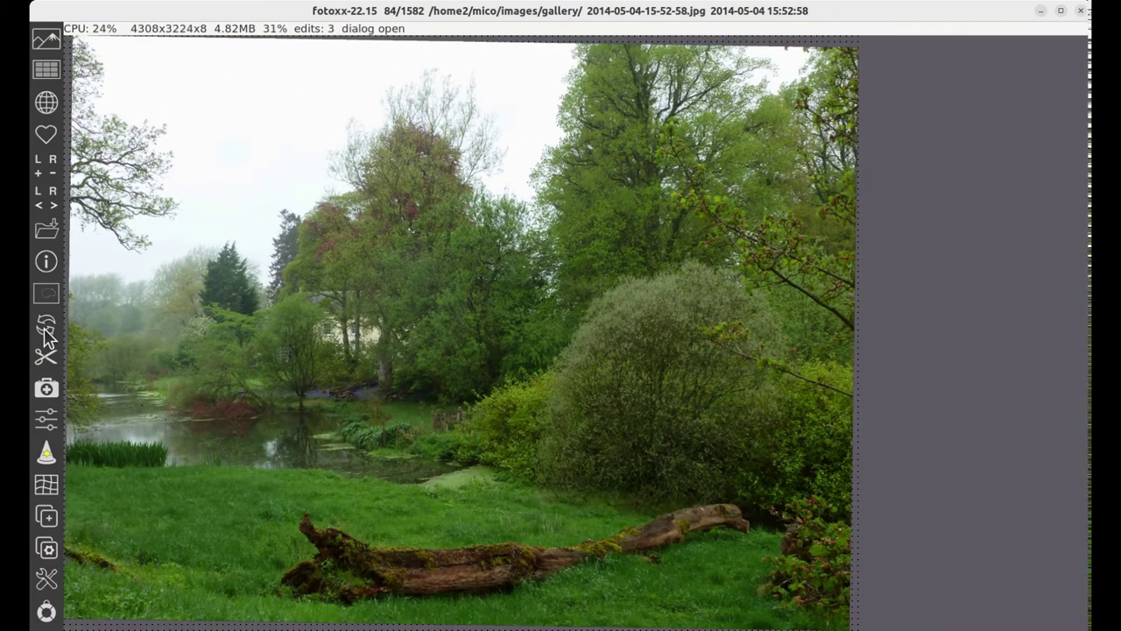
left_click(46, 333)
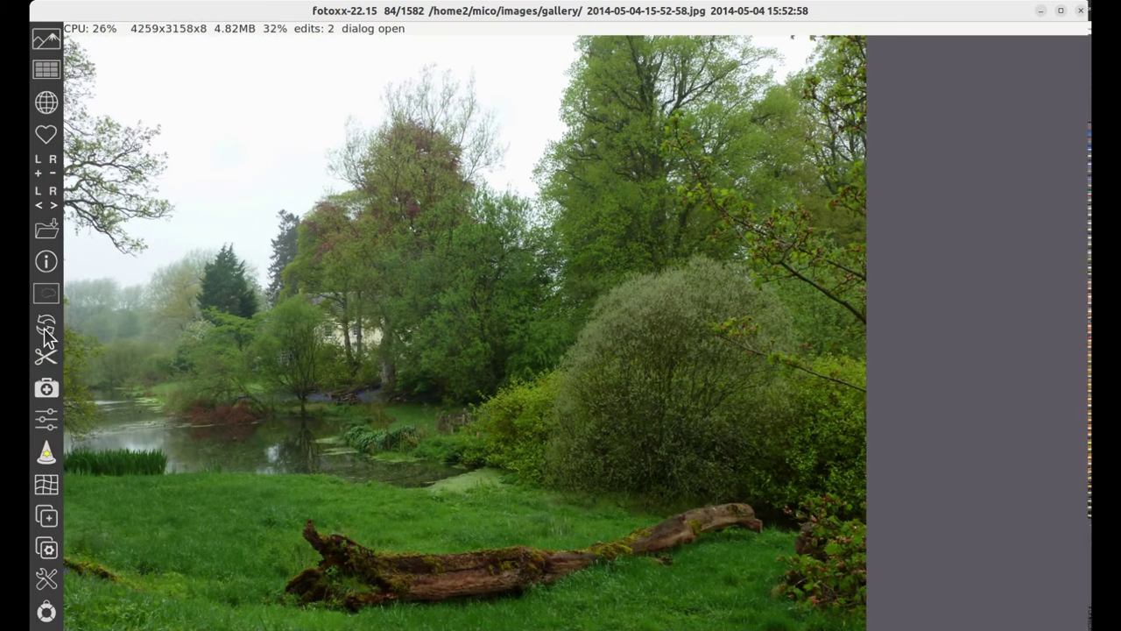
left_click(46, 333)
left_click(46, 333)
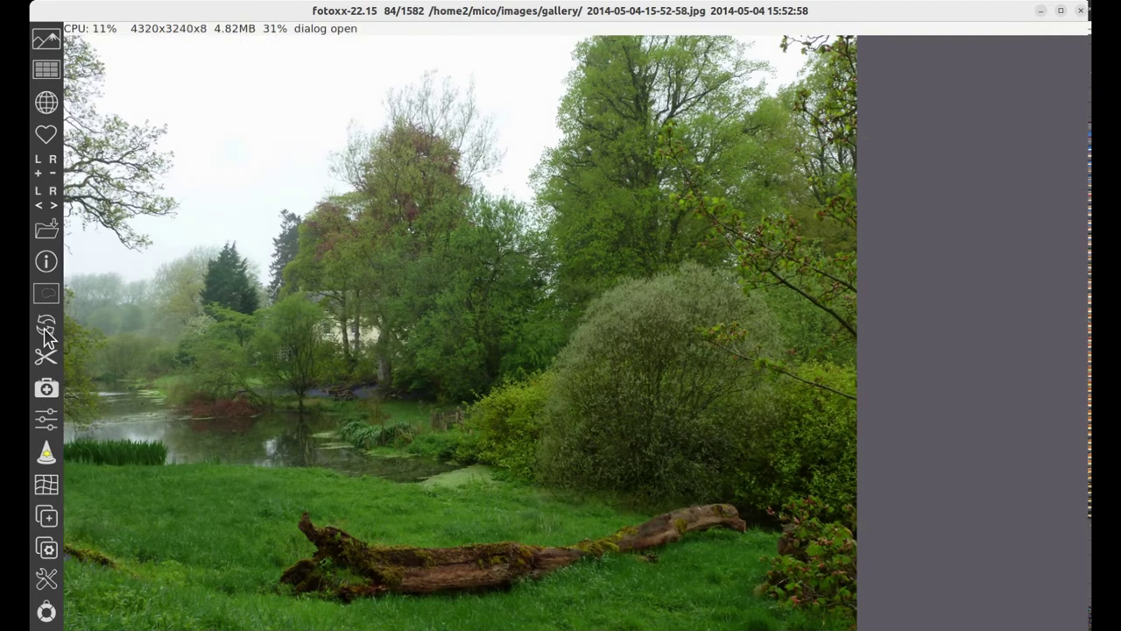
Redo the undone landscape edits one by one, through the rotation, cropping, retouching and text markup.
right_click(47, 333)
right_click(47, 333)
right_click(47, 333)
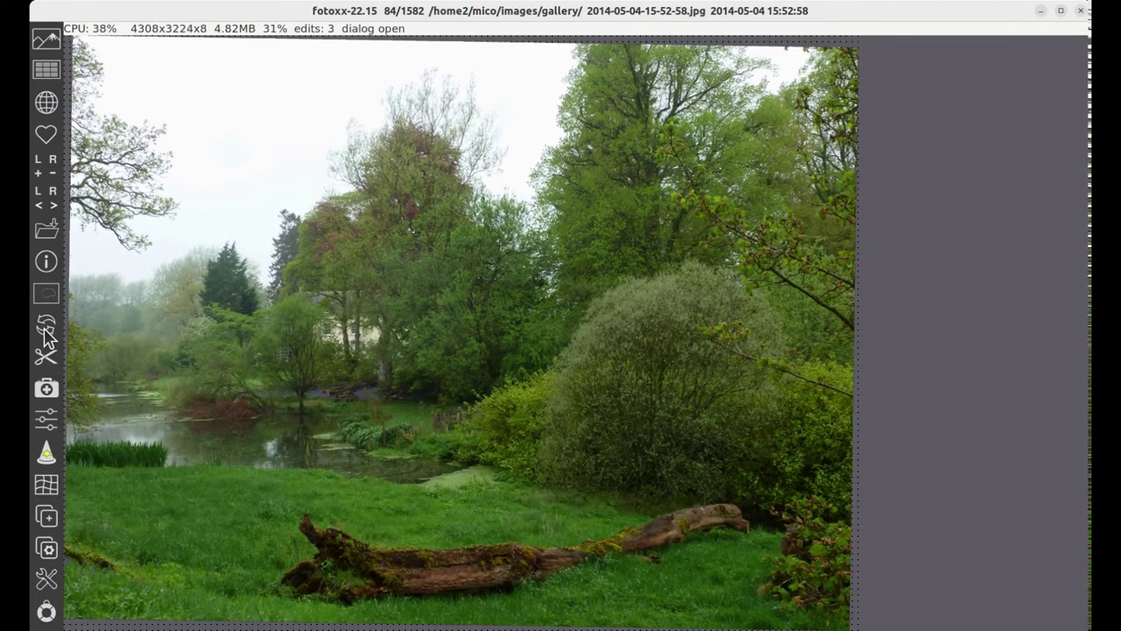
right_click(46, 333)
right_click(46, 333)
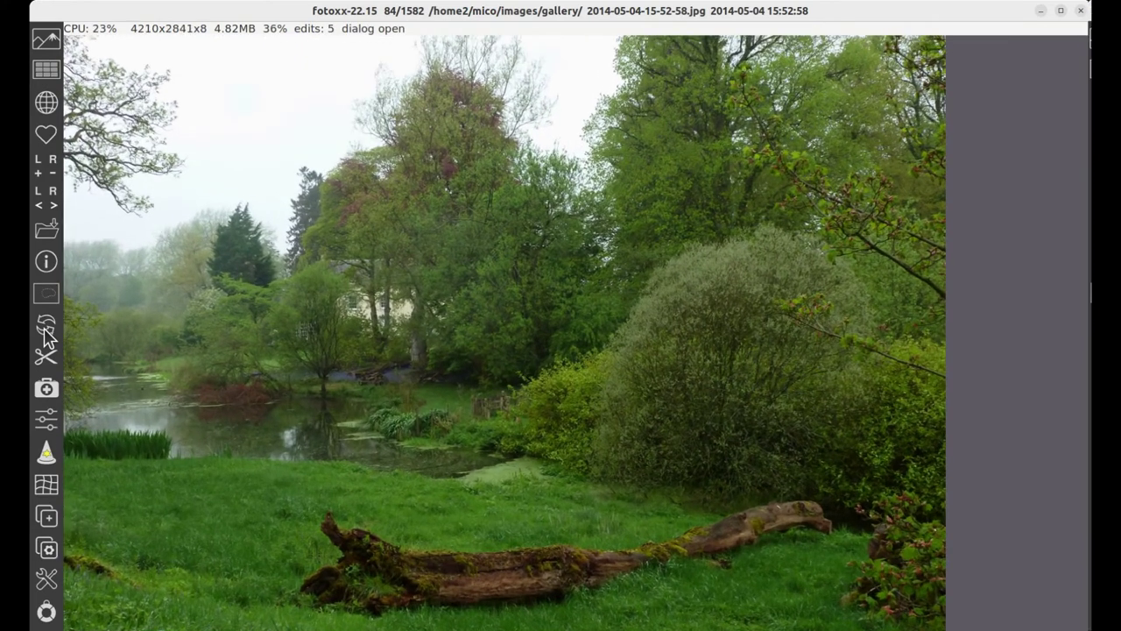
right_click(46, 333)
right_click(46, 333)
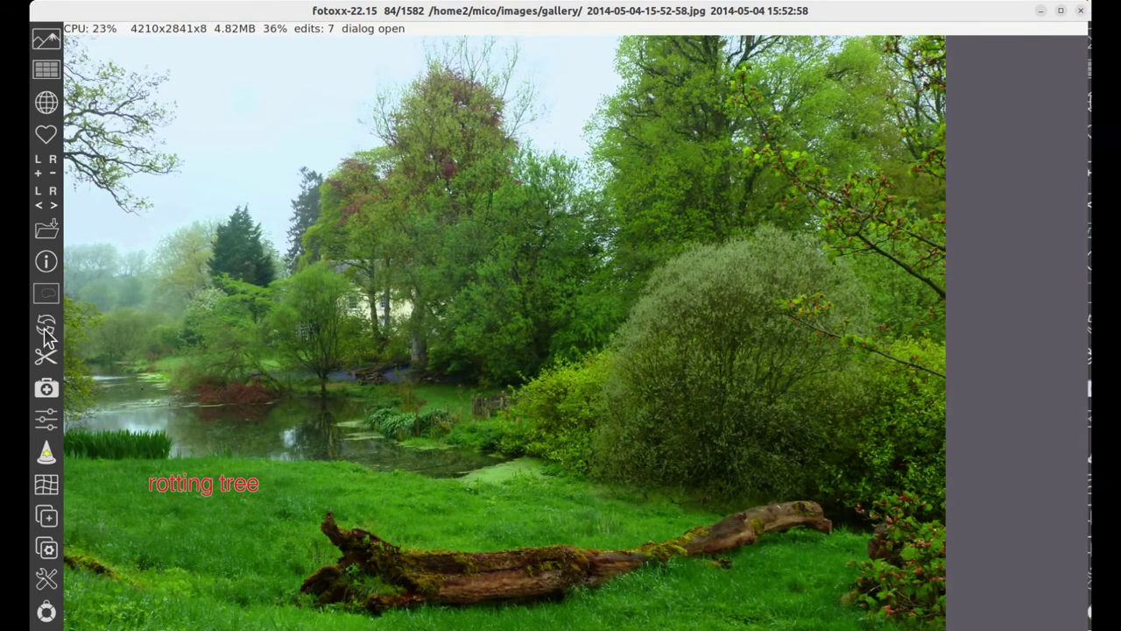
right_click(46, 333)
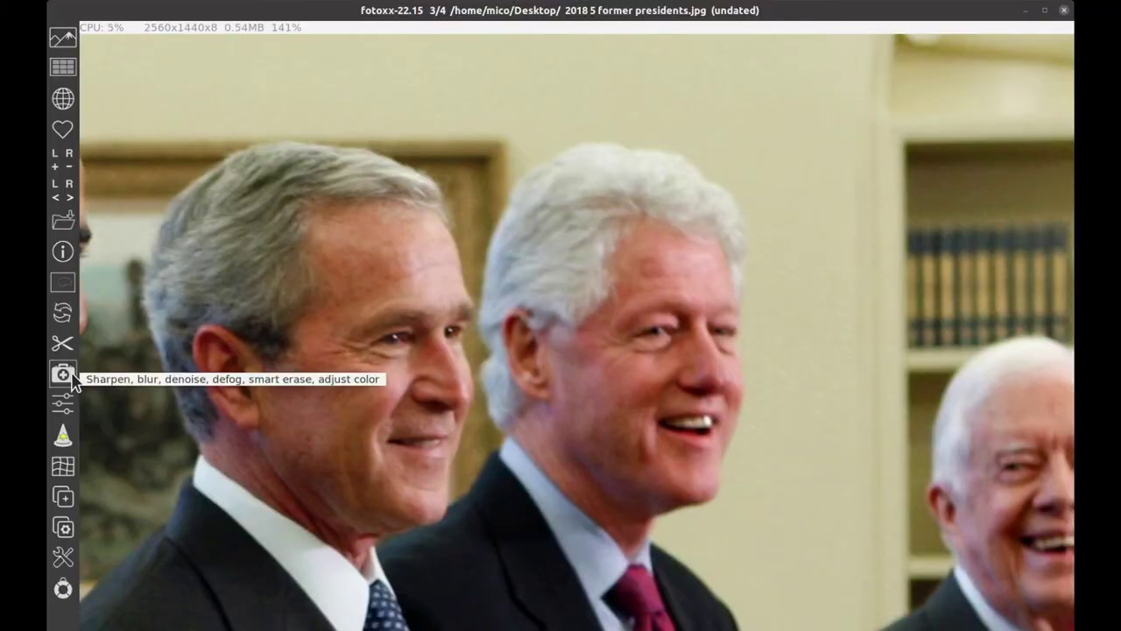
Sharpen the former presidents photo with the Richardson-Lucy method at radius 3.5 and 11 iterations, and accept the edit.
left_click(69, 372)
left_click(101, 385)
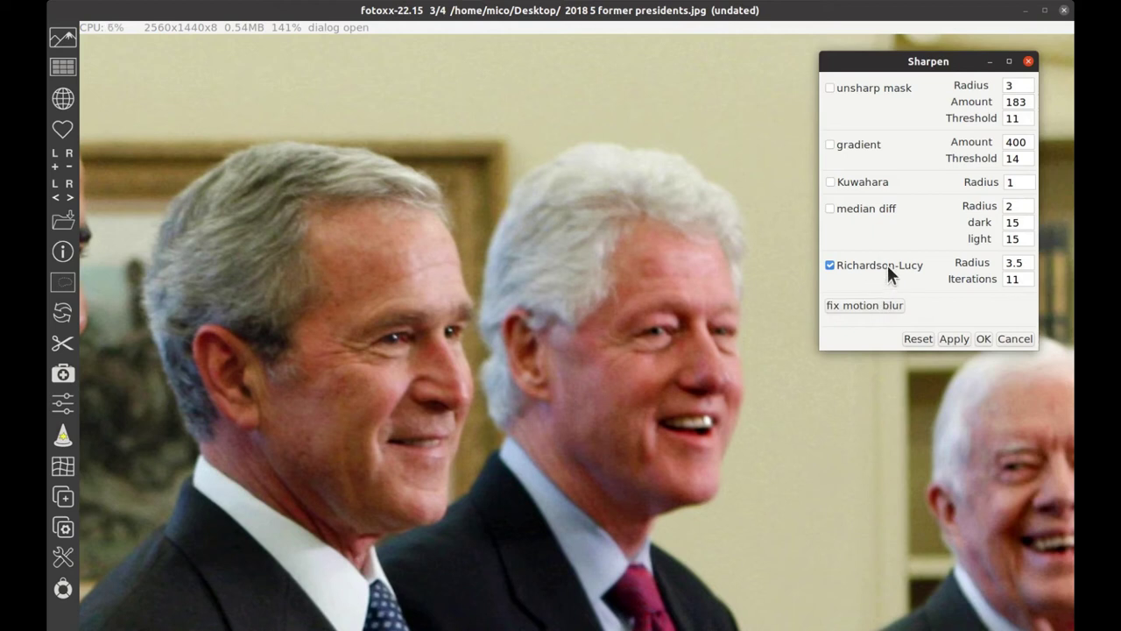
left_click(953, 338)
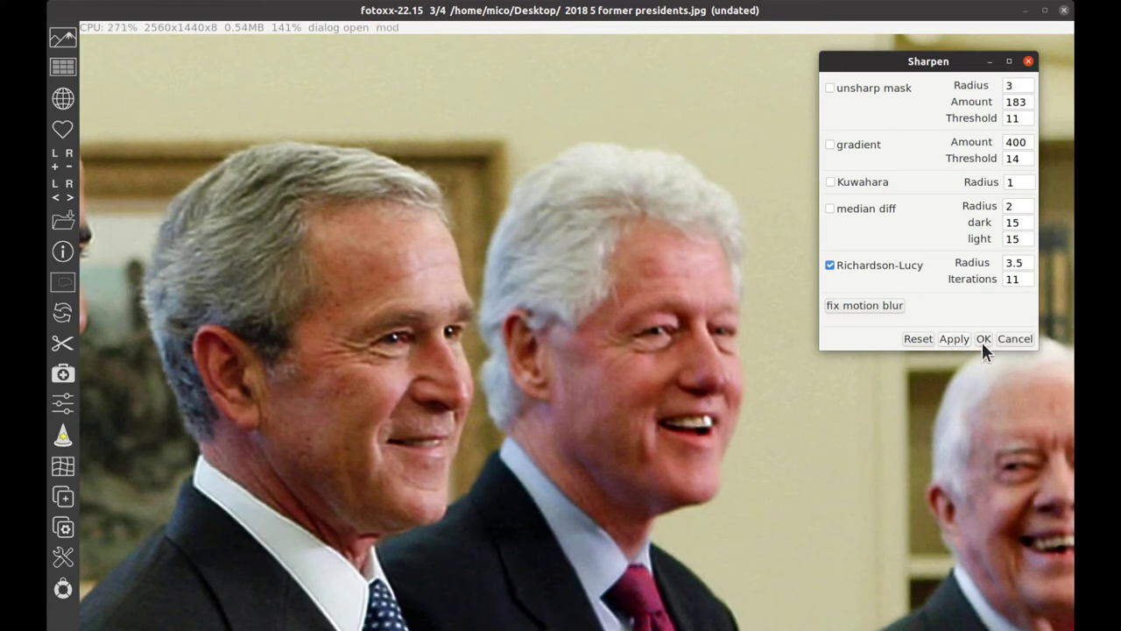
left_click(982, 340)
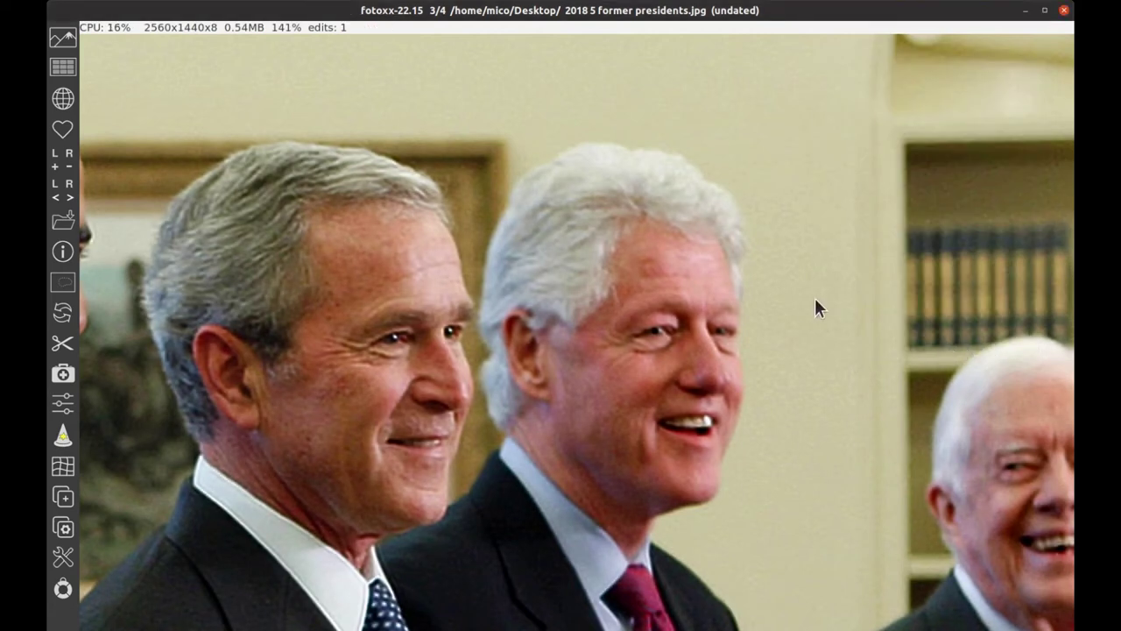
Undo and redo the sharpening twice to compare the presidents photo before and after the edit.
left_click(66, 321)
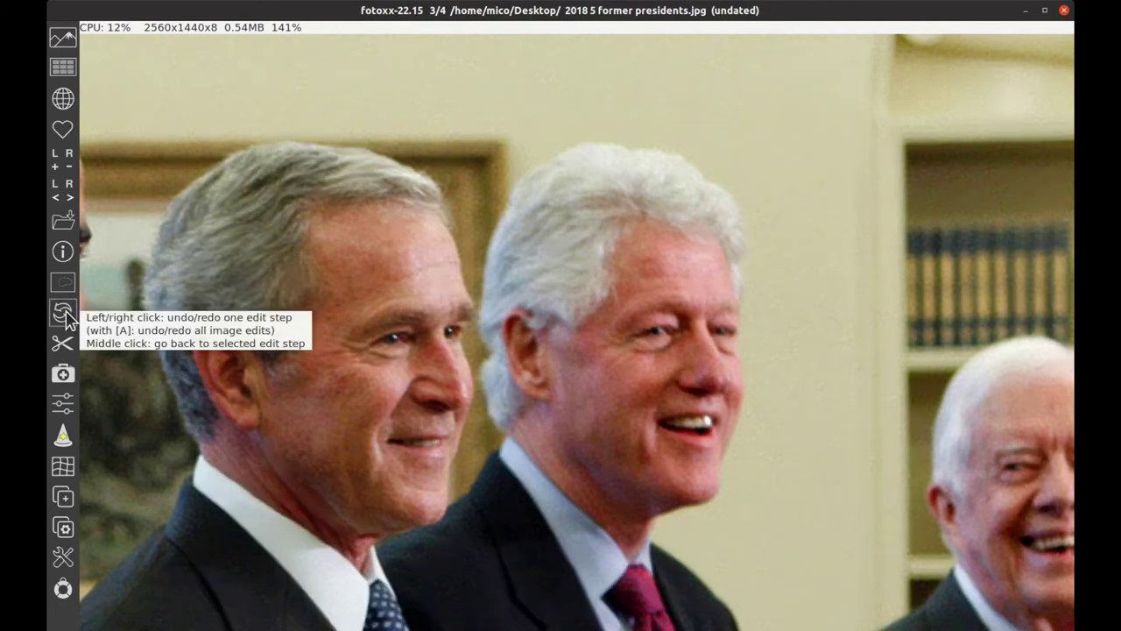
right_click(66, 321)
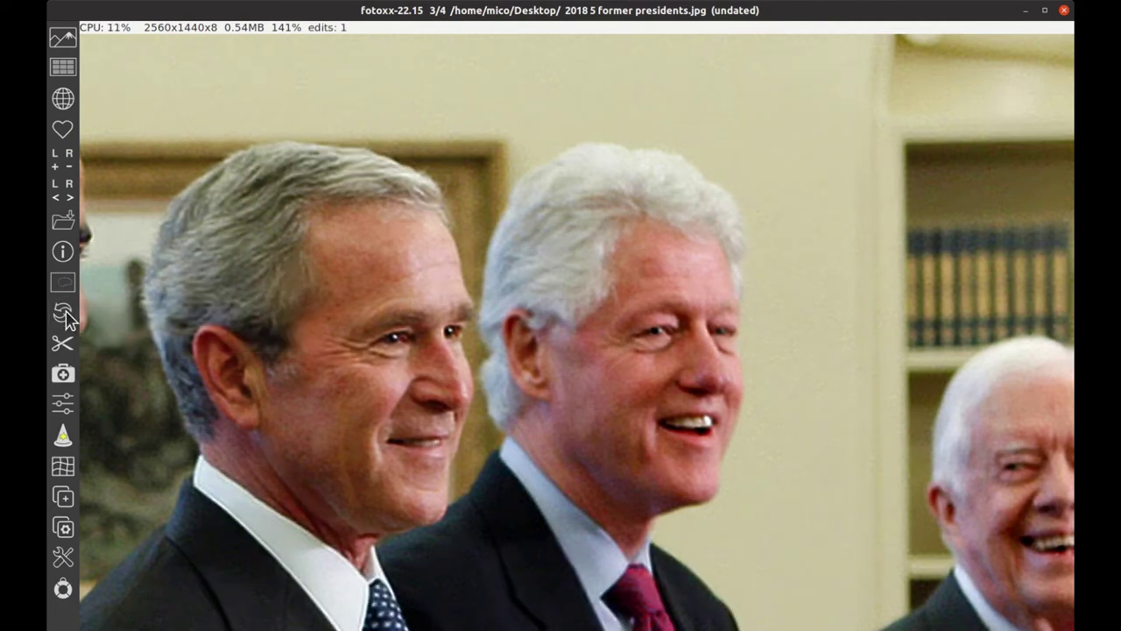
left_click(66, 321)
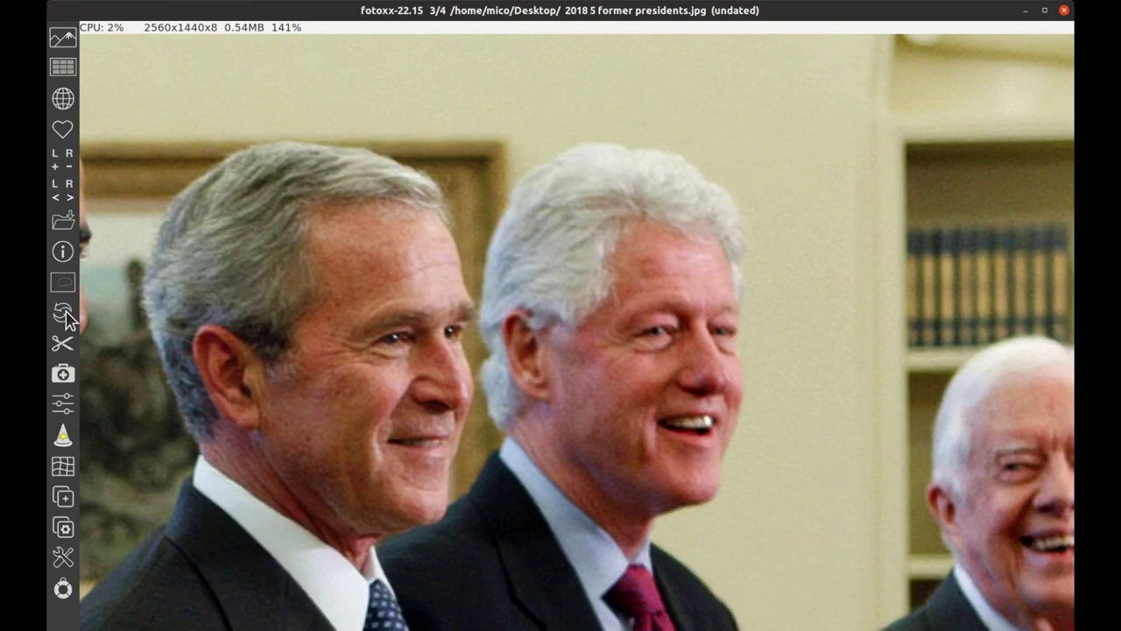
right_click(66, 321)
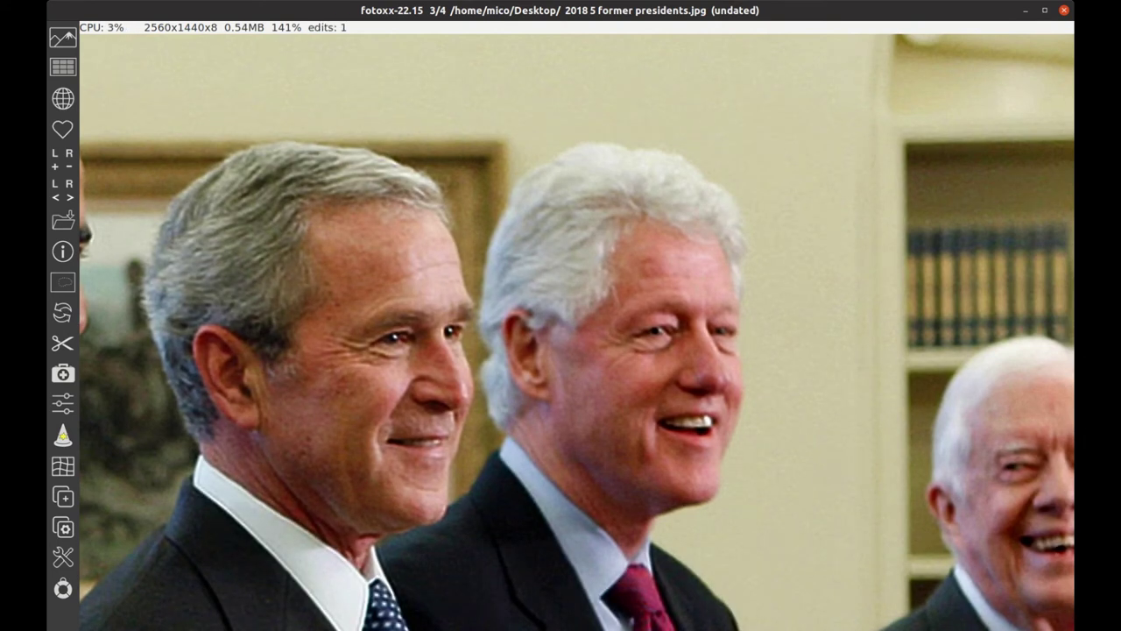
Go to the WWI color photo and apply Chroma noise reduction with radius 7 and threshold 19 to all areas.
key("Right")
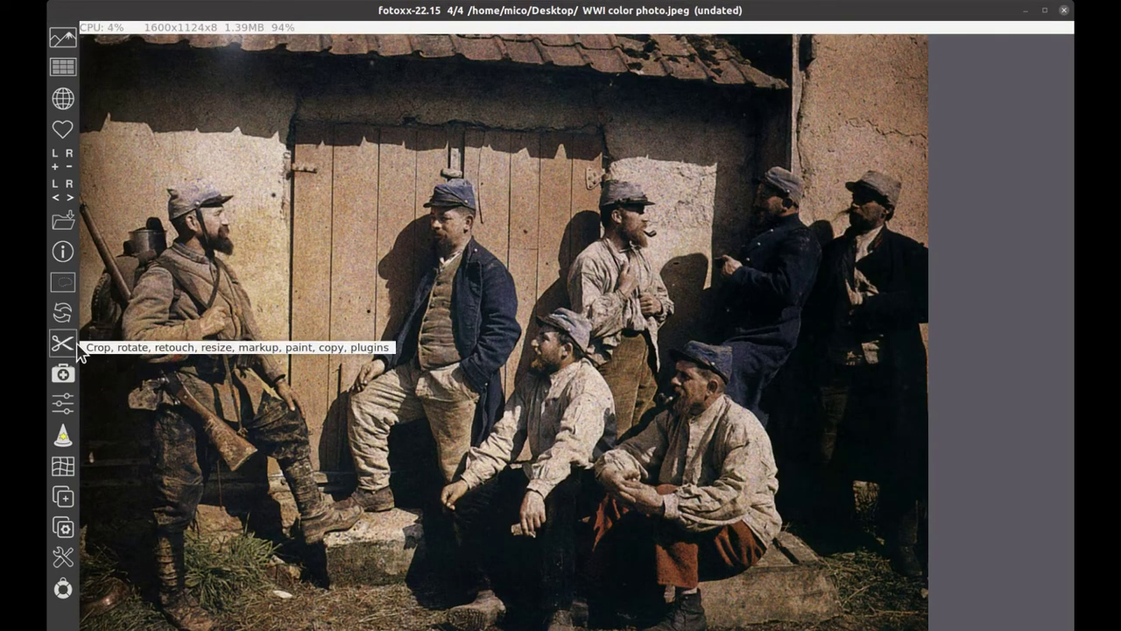
left_click(64, 375)
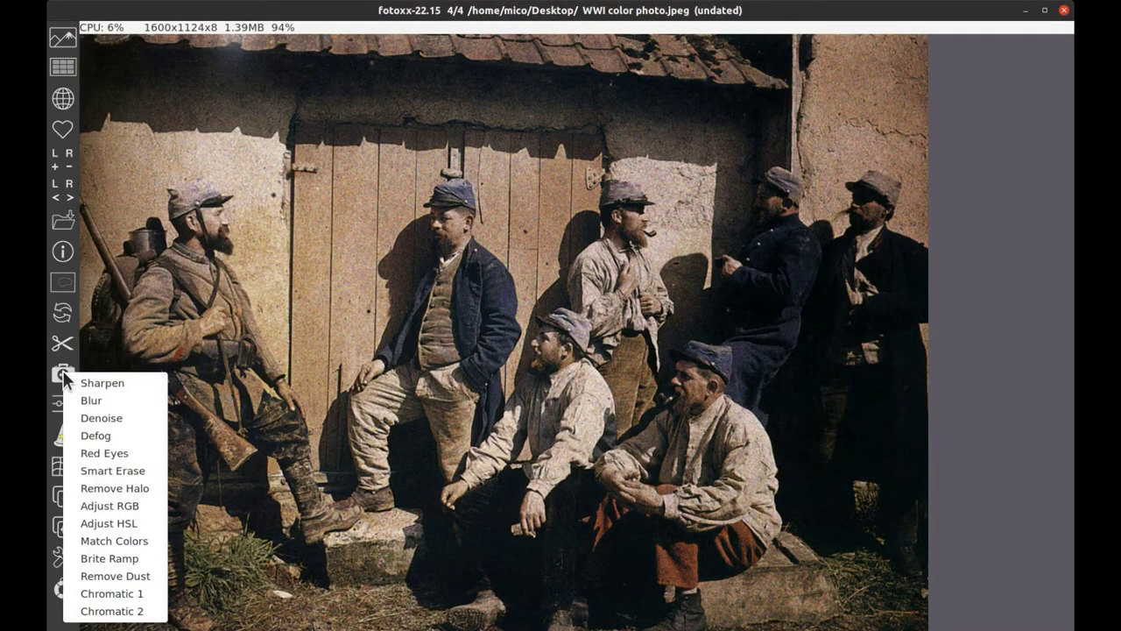
left_click(134, 420)
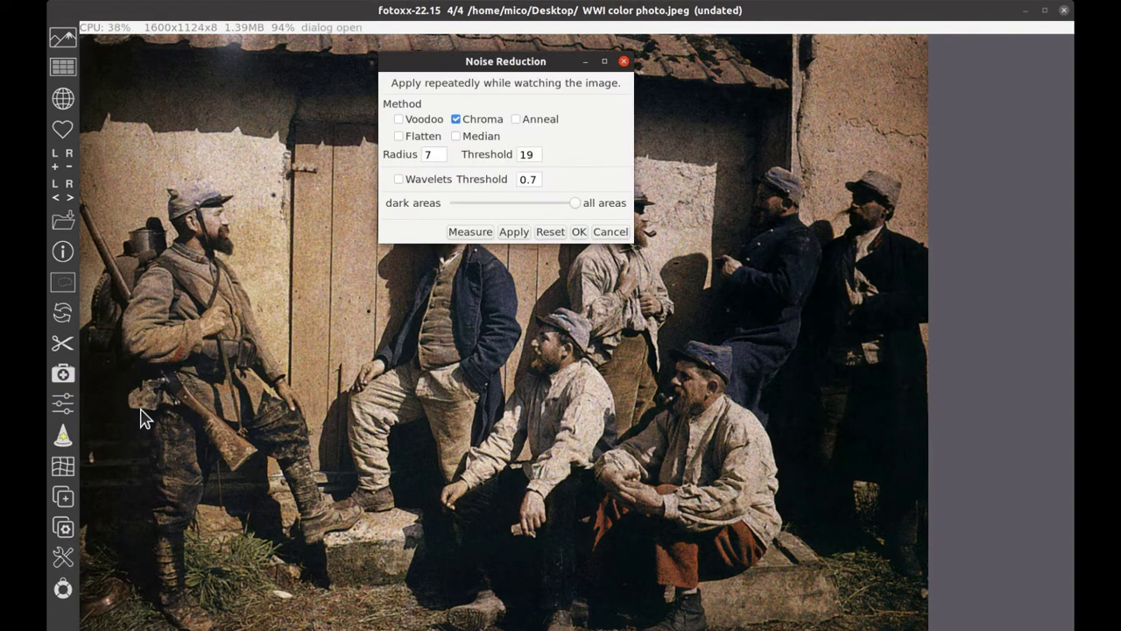
left_click_drag(461, 60, 897, 40)
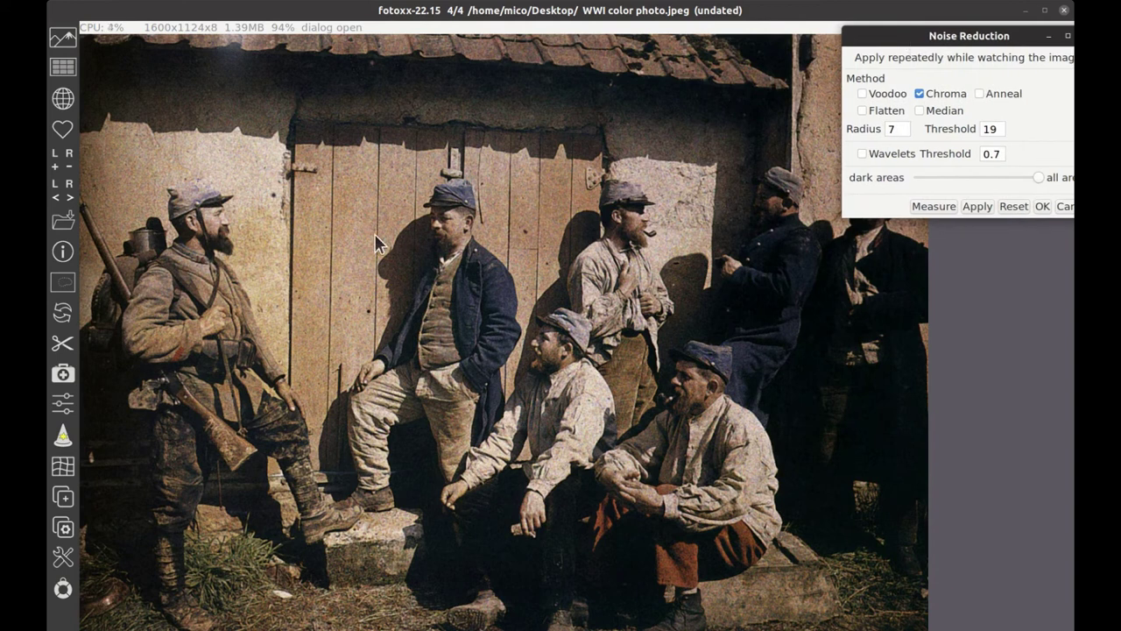
scroll(376, 242, "up", 1)
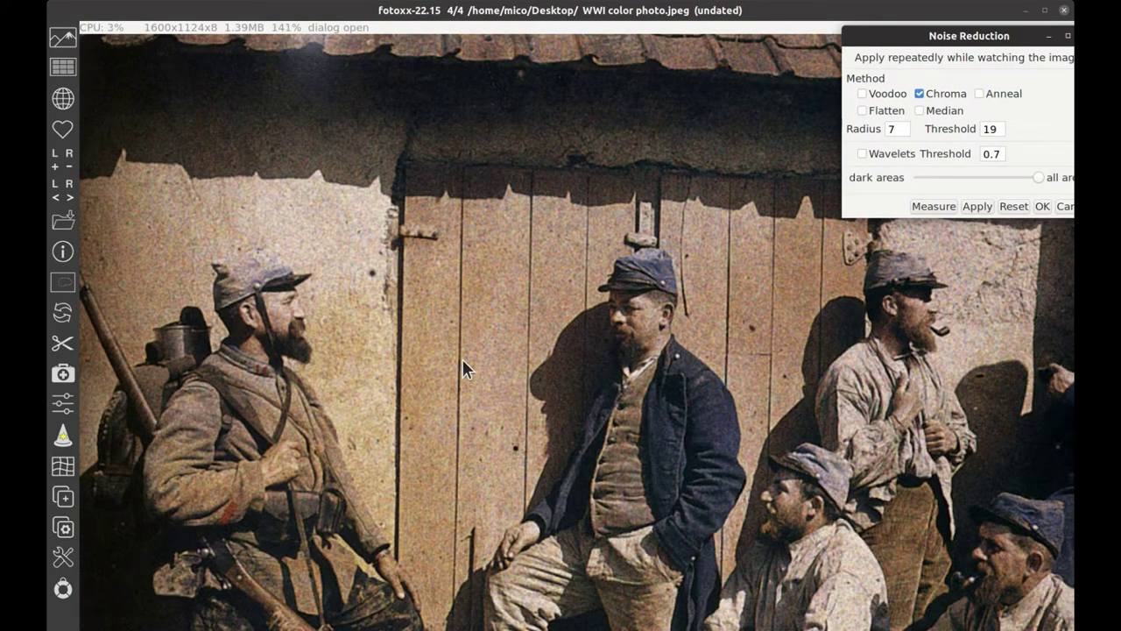
scroll(463, 368, "up", 1)
scroll(577, 334, "down", 1)
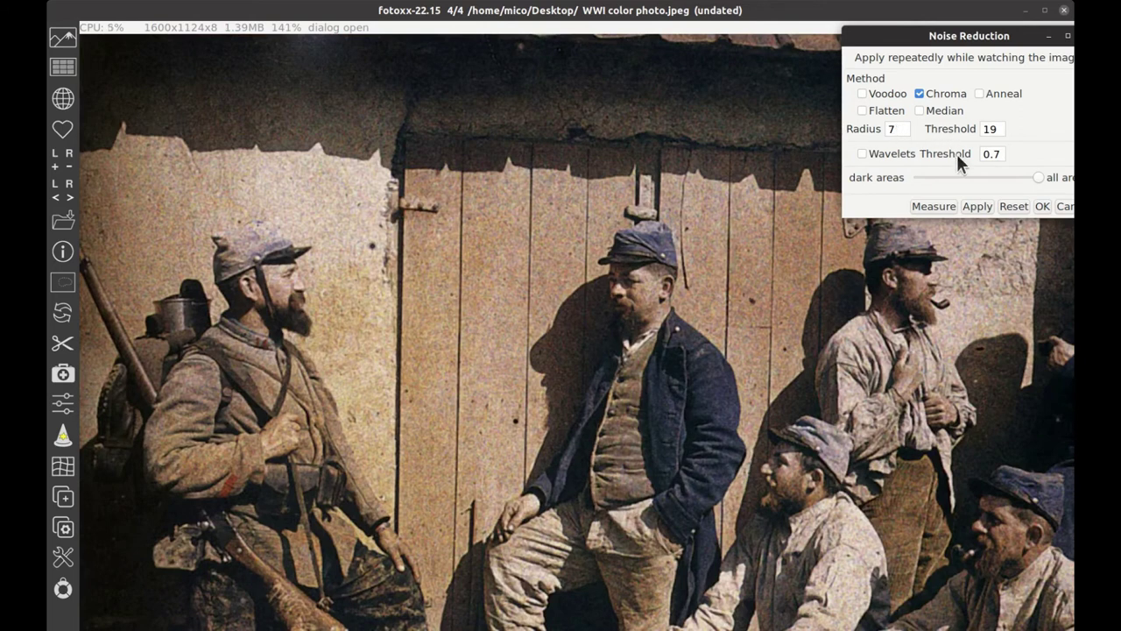
left_click(977, 202)
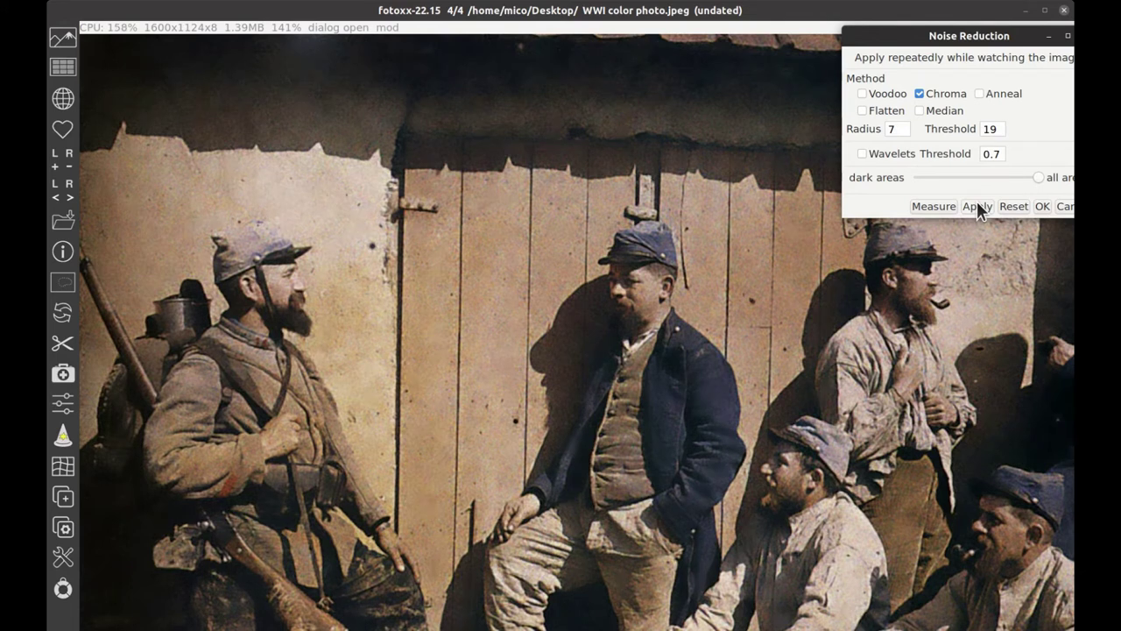
Compare the soldiers photo with and without noise reduction at 200% zoom by undoing and redoing the applied filter.
scroll(397, 305, "up", 1)
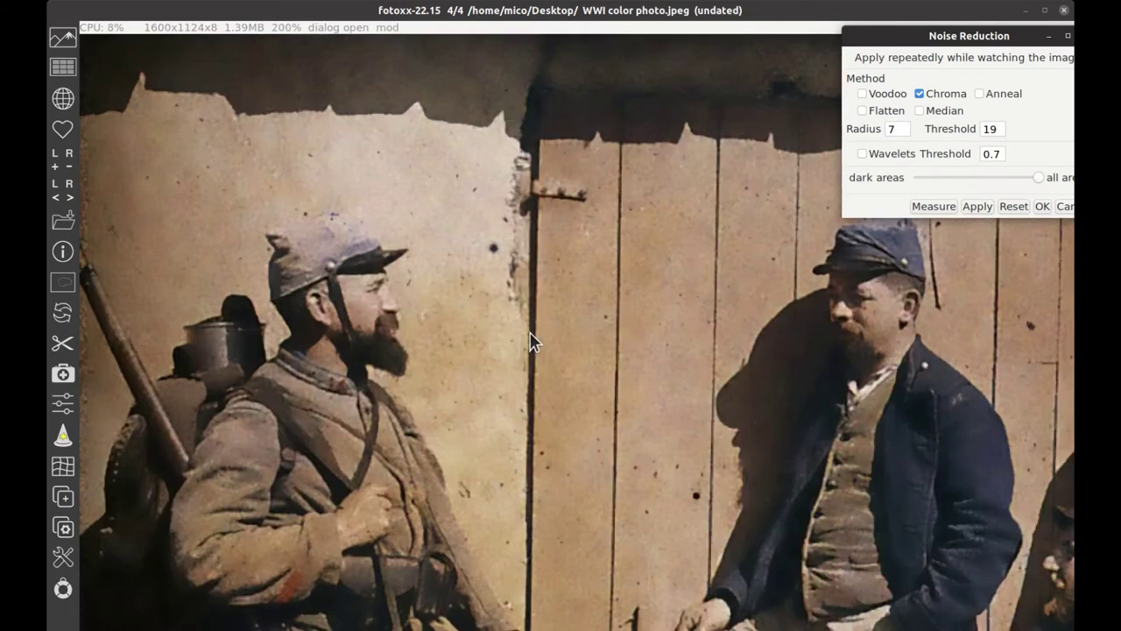
left_click(63, 315)
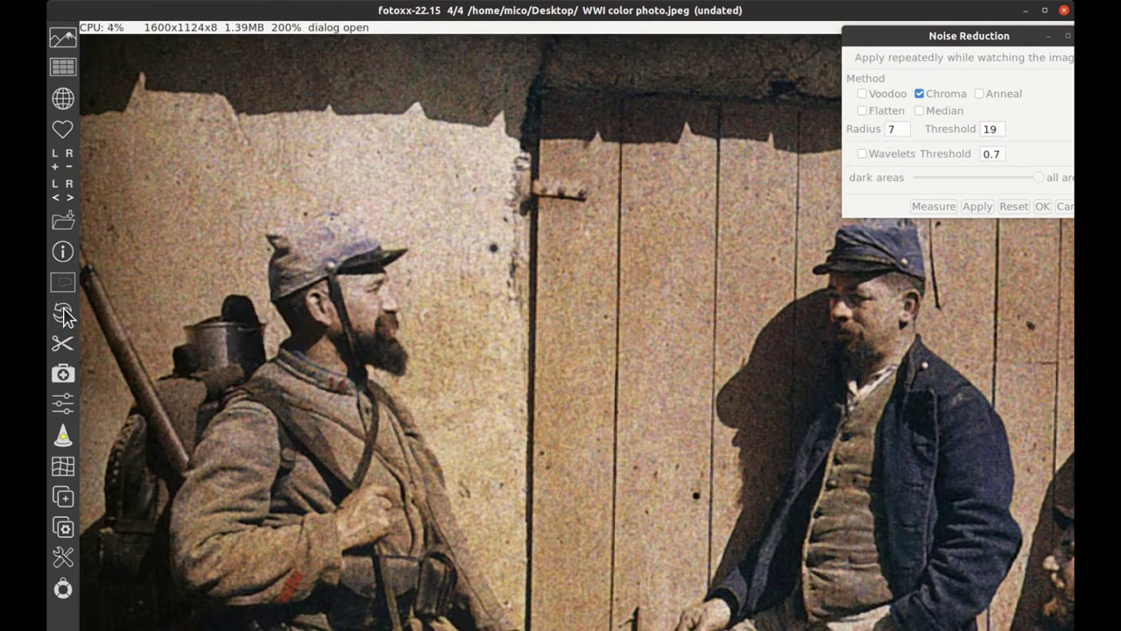
right_click(63, 315)
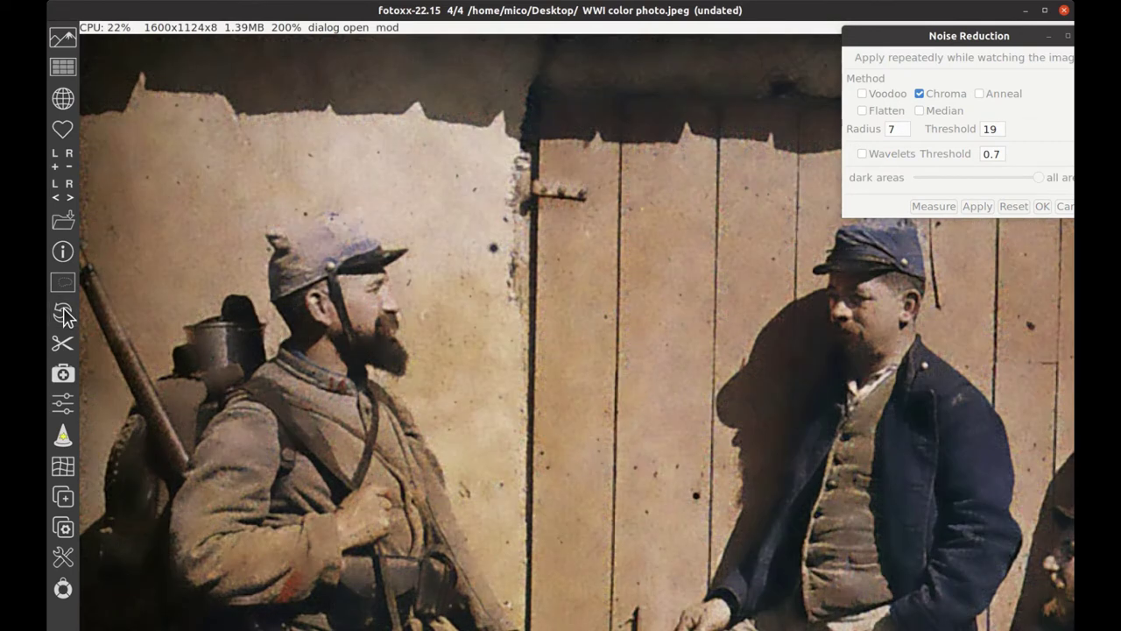